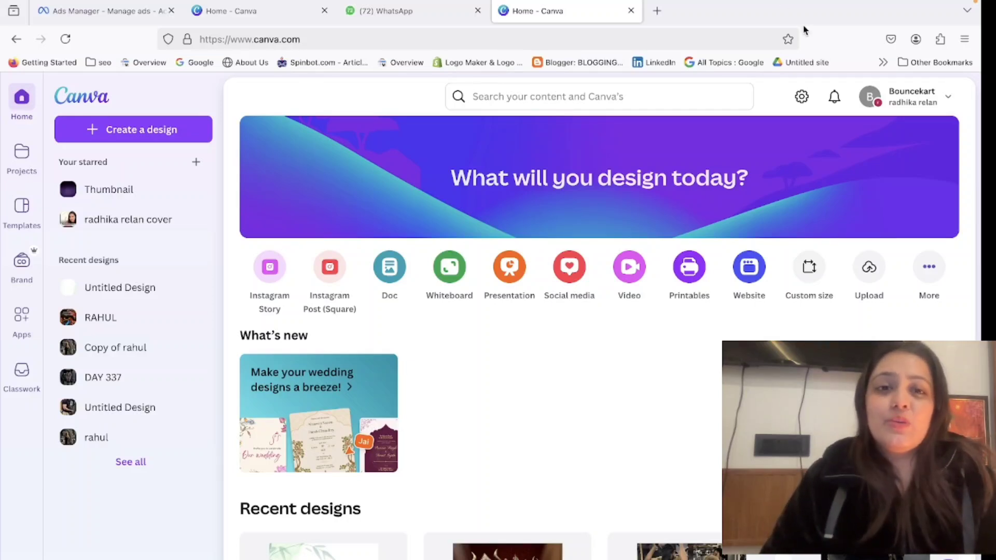
click(657, 11)
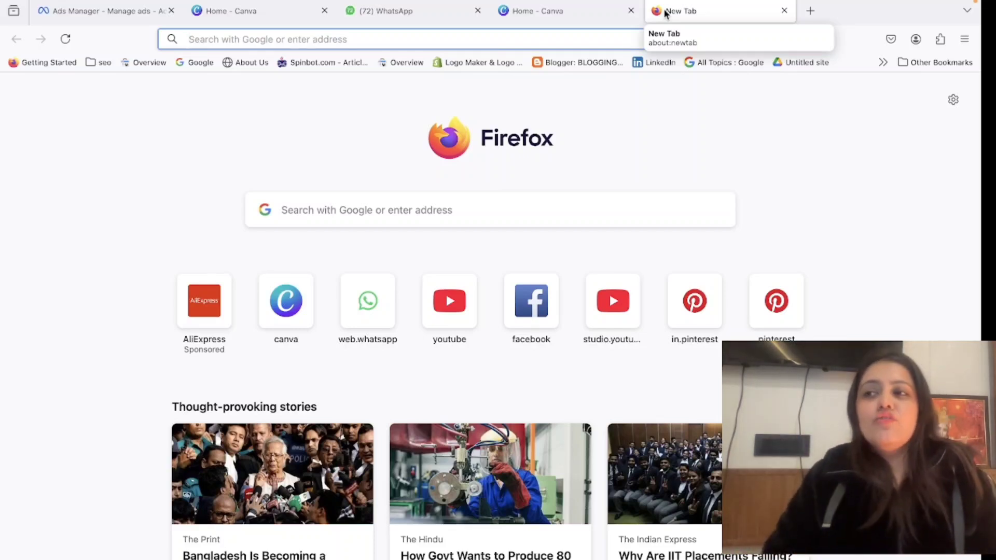
click(562, 11)
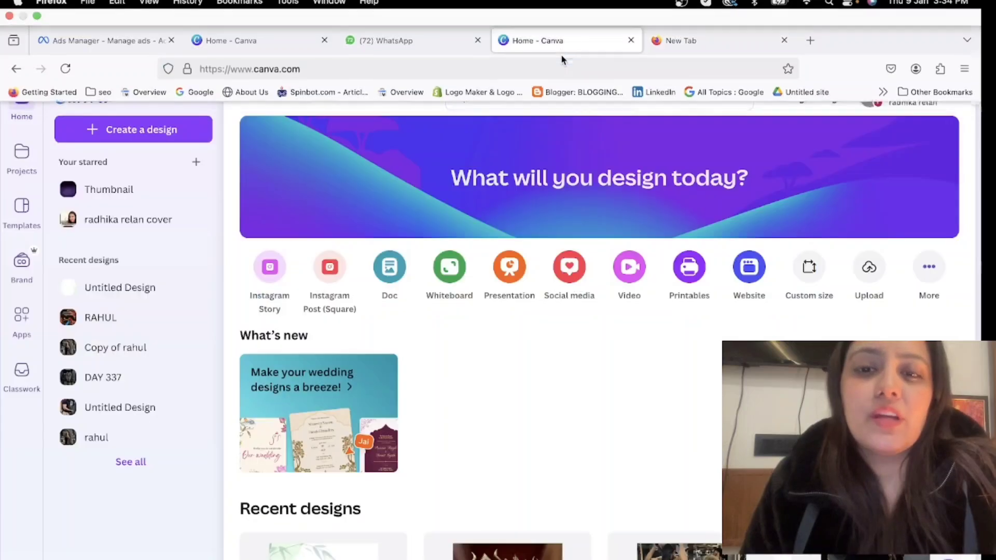
scroll(410, 427, down, 15)
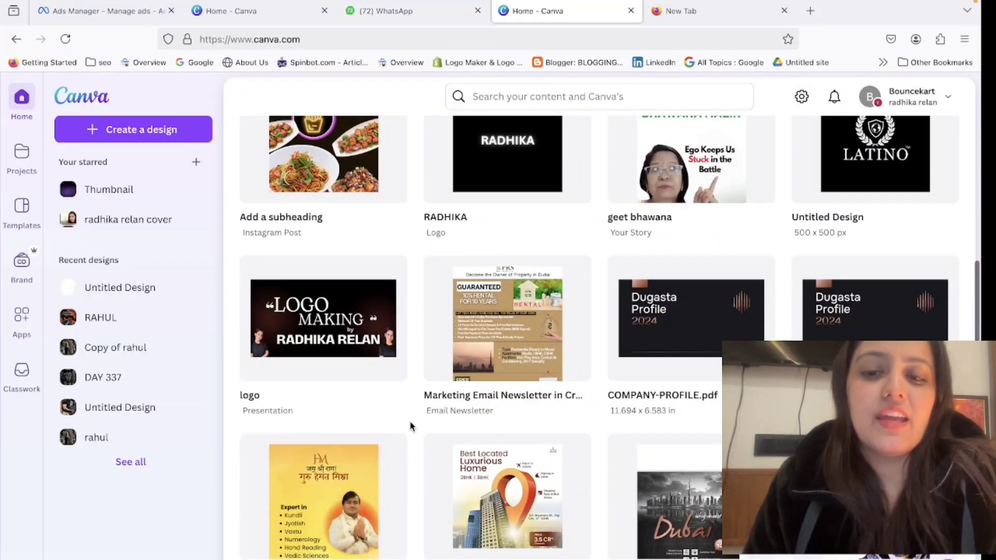
scroll(410, 426, up, 15)
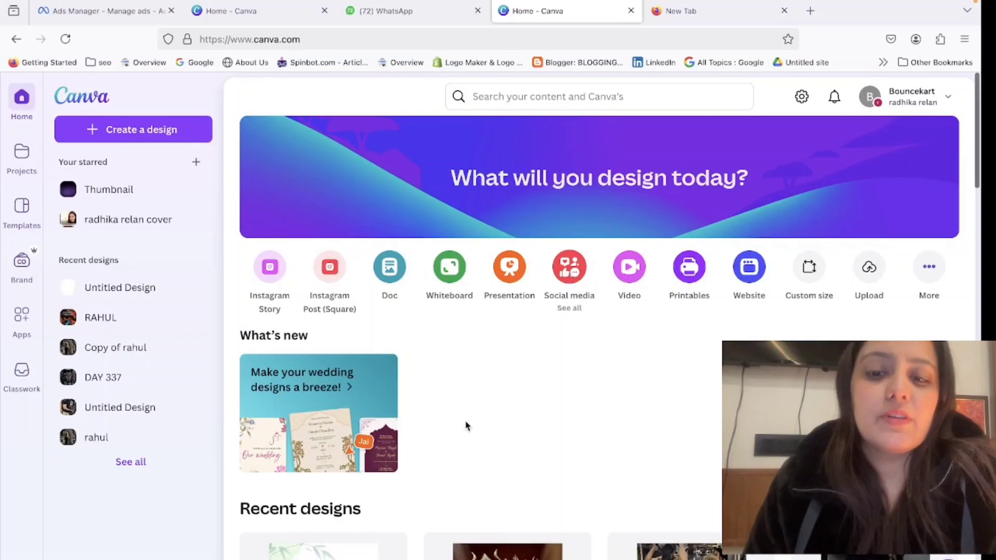
Step: Create a new Instagram Story design from the social media formats
click(565, 268)
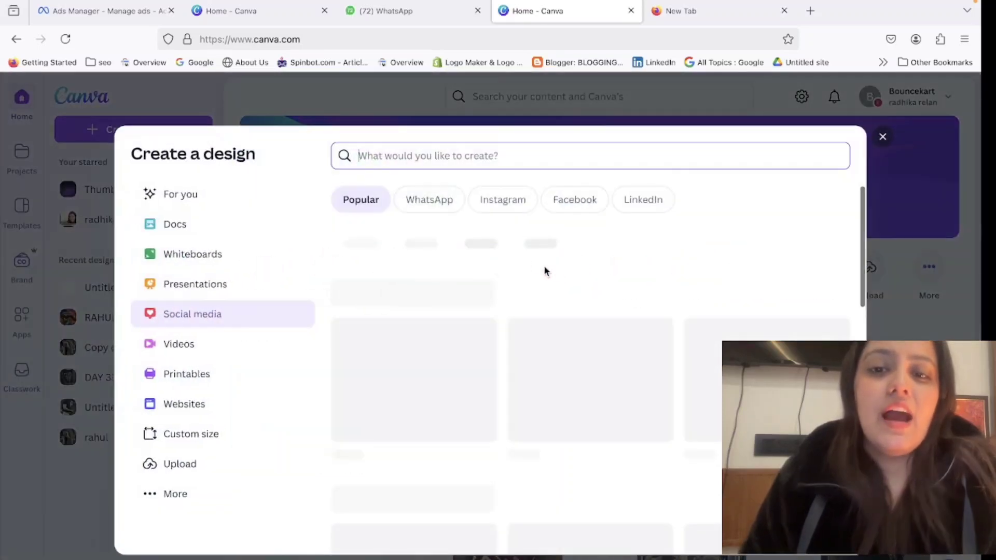
click(504, 204)
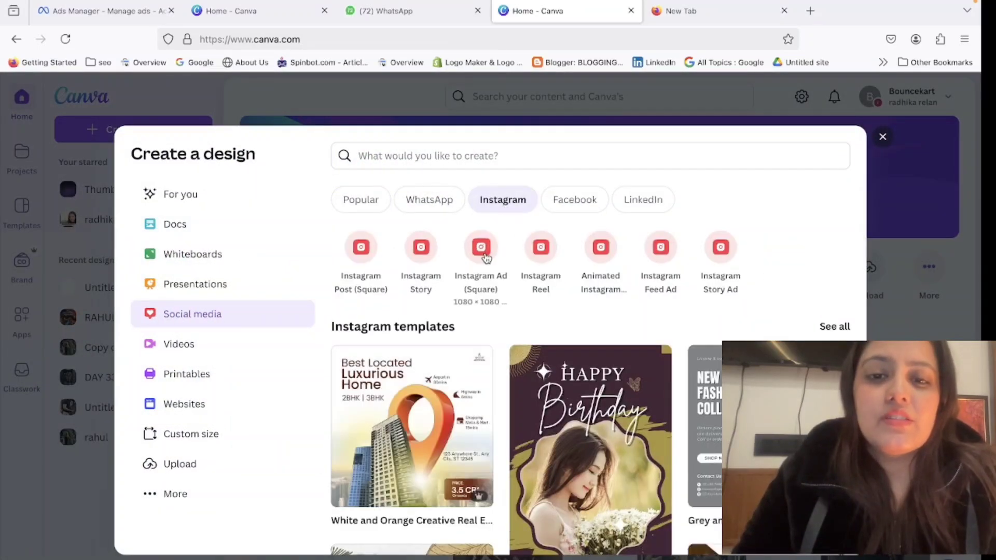
click(421, 275)
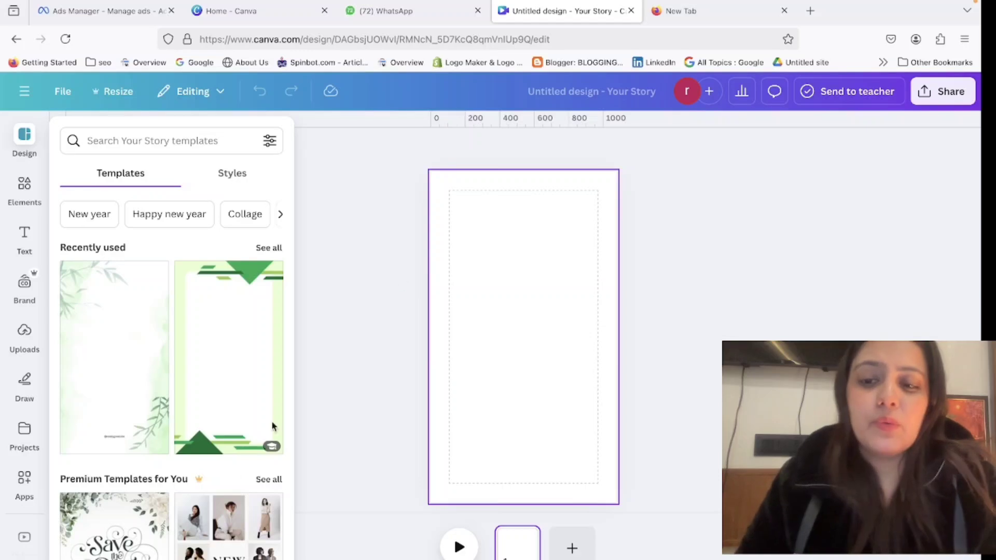
Step: Apply the premium "New Collection" fashion photo-grid template to the blank story page
scroll(272, 426, down, 6)
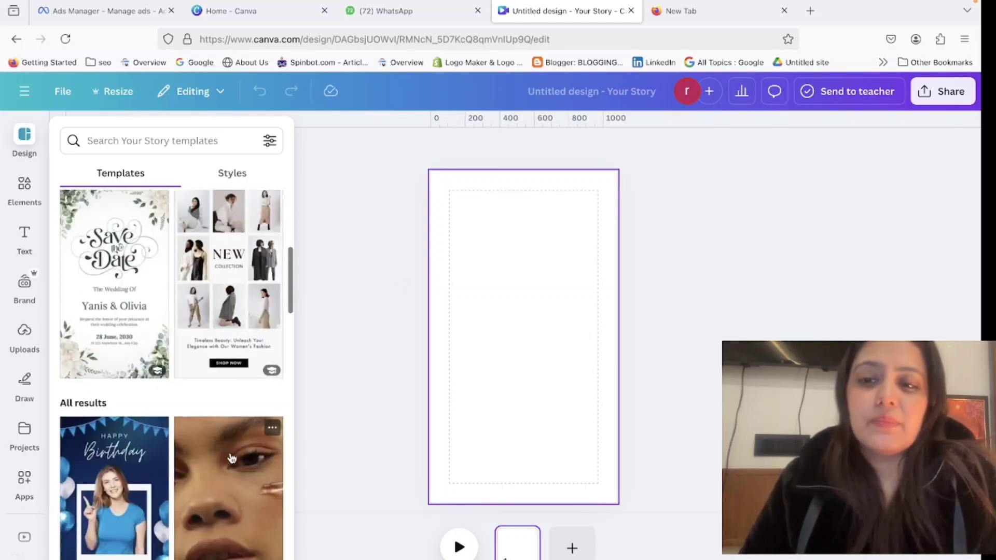
scroll(231, 459, down, 2)
scroll(232, 445, up, 2)
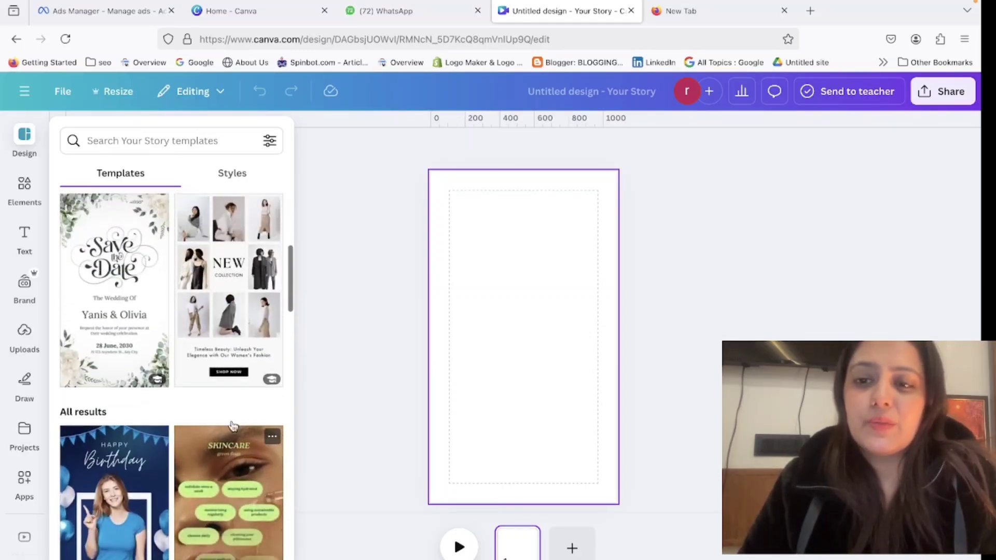
click(232, 302)
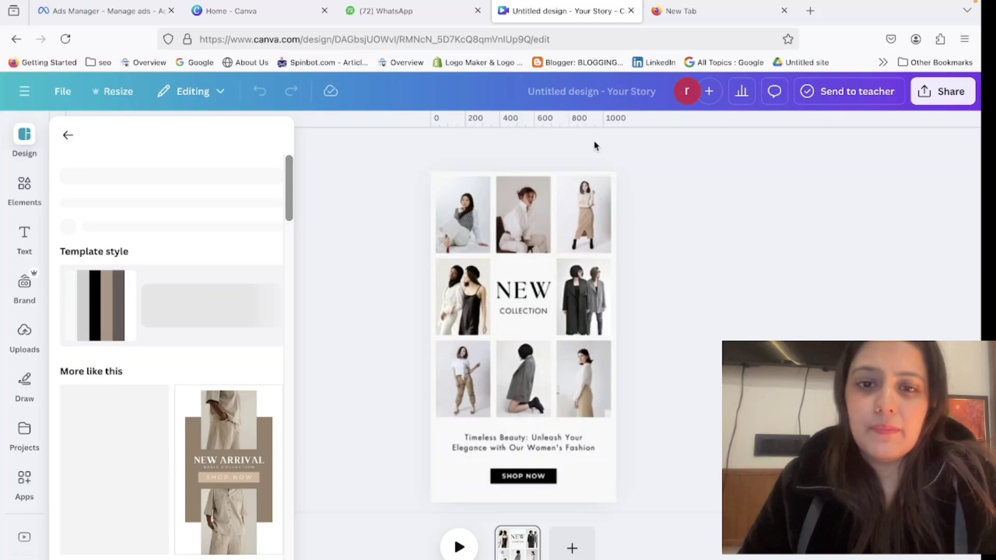
Step: Change the template page's background colour to black from the document colours
click(444, 171)
click(452, 147)
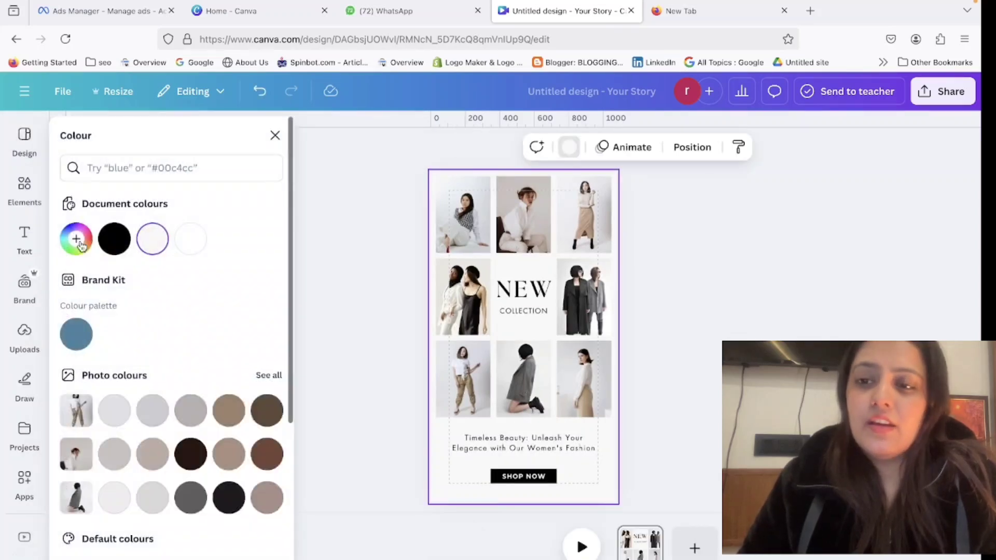
click(113, 238)
click(310, 240)
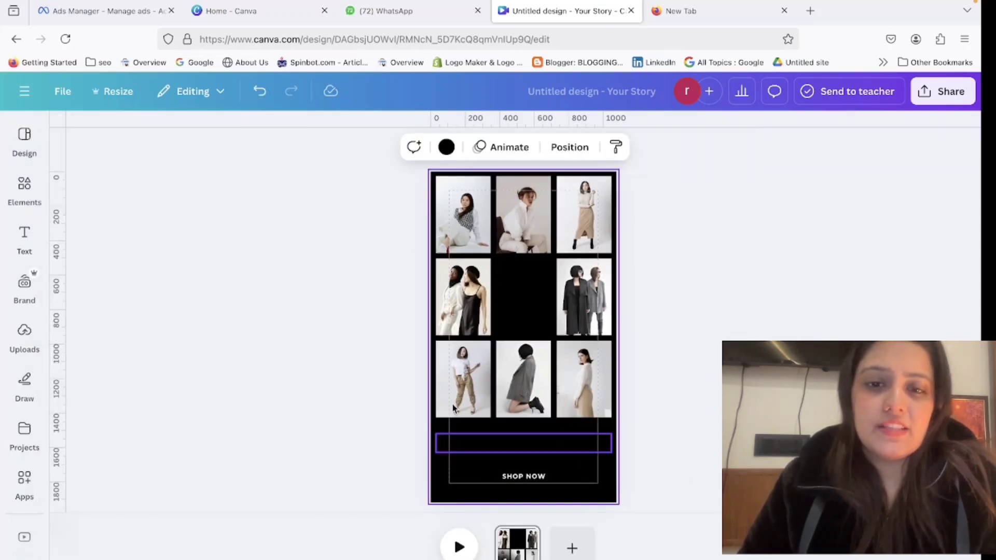
Step: Add a blank second page with the black background to the design
click(573, 549)
click(29, 148)
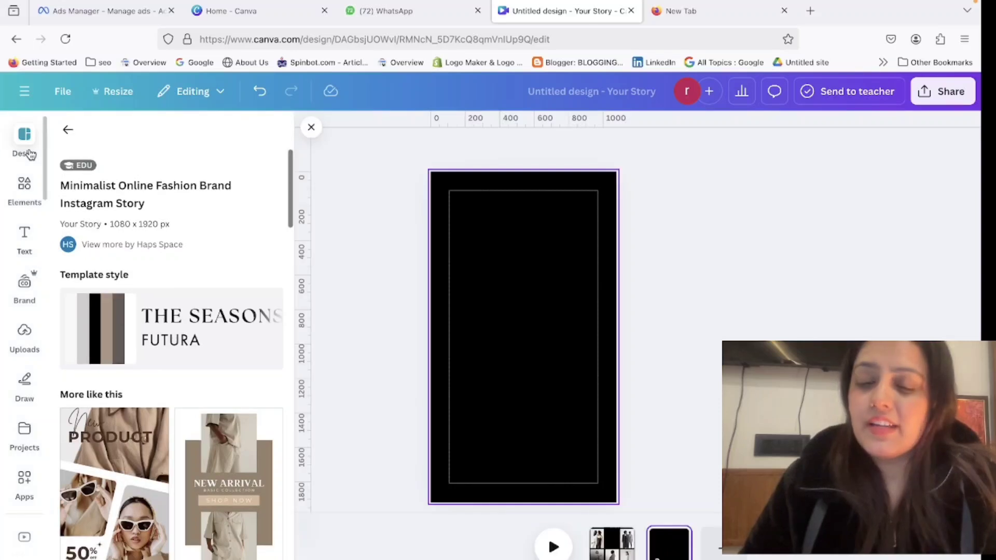
click(347, 207)
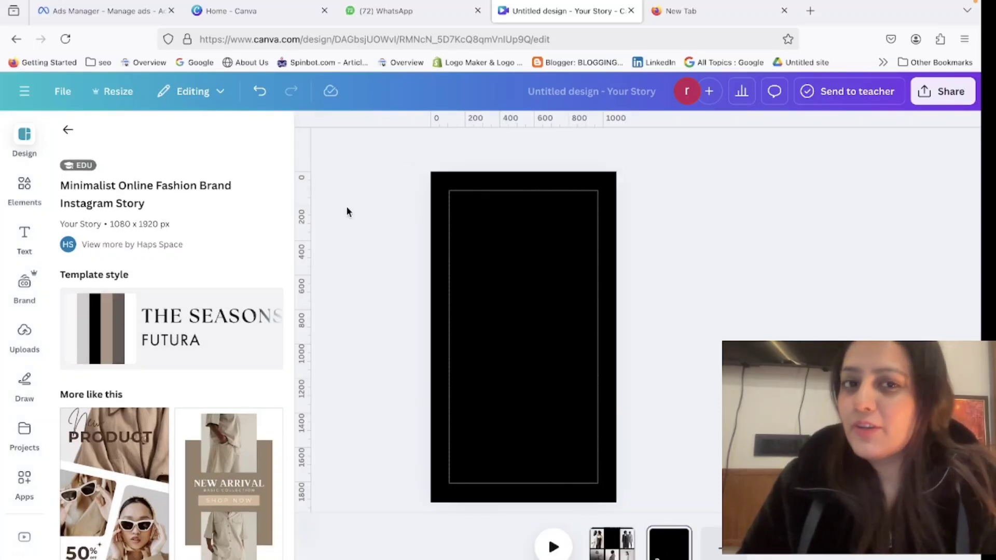
Step: Place the uploaded photo of the seated woman with a laptop on the second page
click(21, 334)
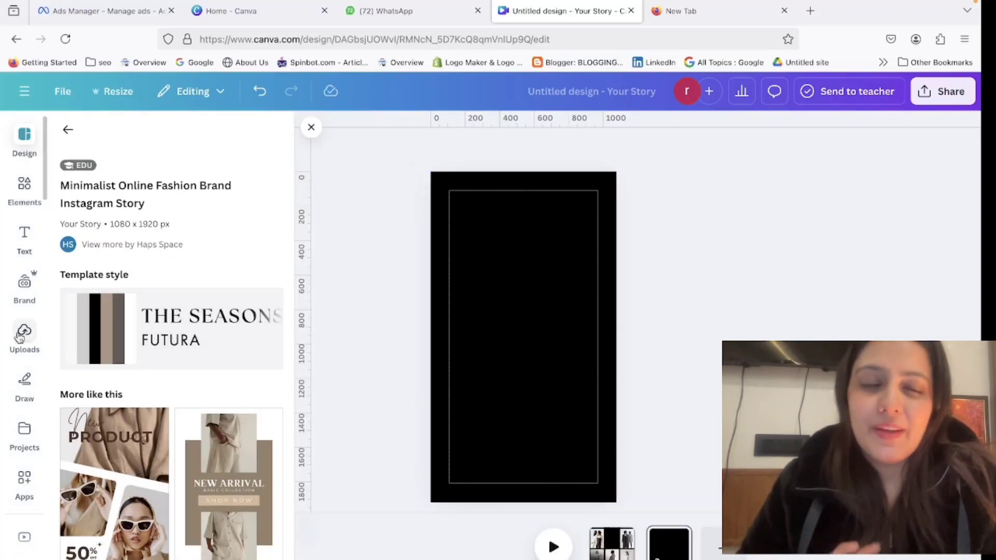
scroll(92, 382, down, 3)
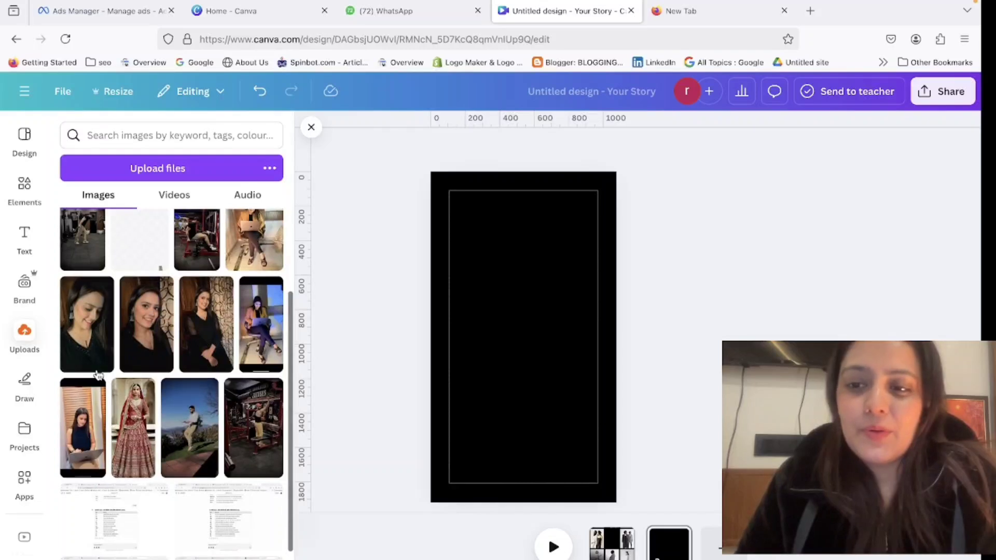
scroll(92, 382, up, 3)
click(250, 345)
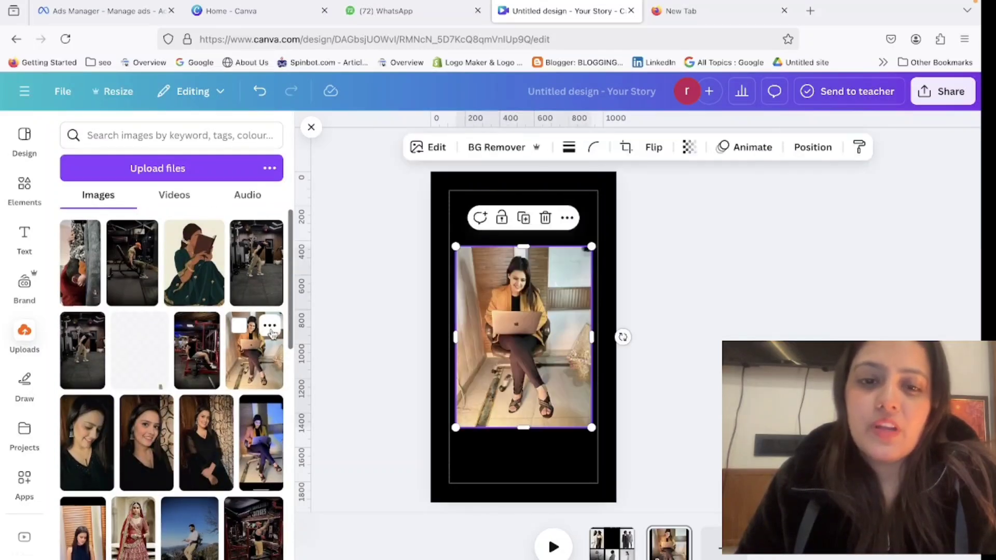
Step: Remove the photo's background, enlarge the cut-out woman and place her at the page's lower right, running off the edge
click(494, 150)
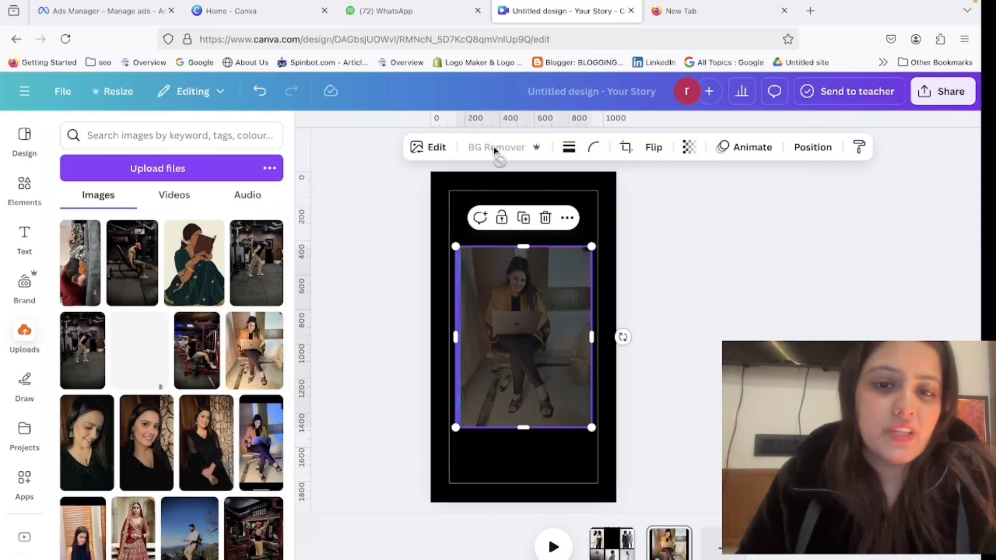
click(320, 194)
click(515, 377)
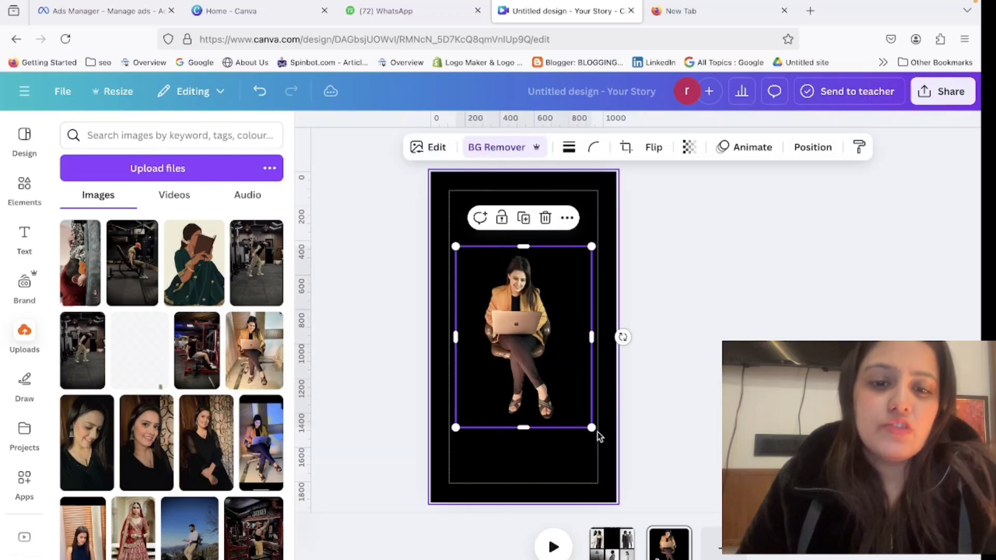
drag(592, 428, 715, 559)
drag(581, 410, 589, 410)
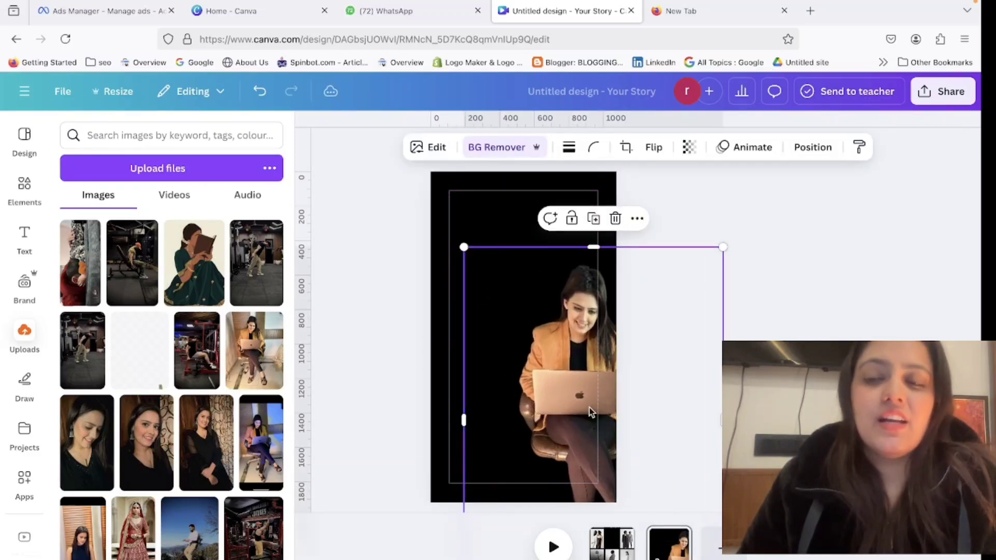
Step: Search the elements for "digital marketing" graphics and insert the faint multicoloured icon pattern on the page
click(21, 186)
text(digital)
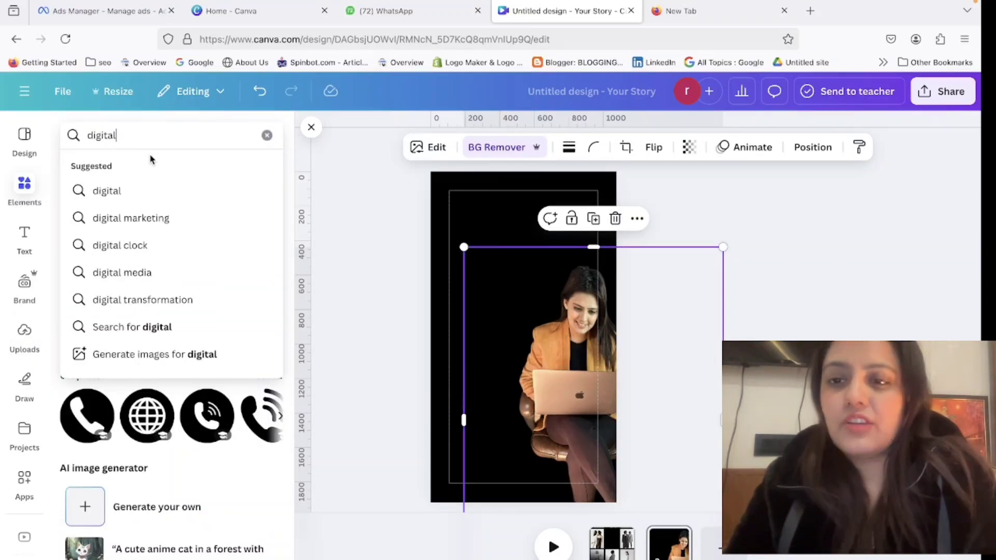
click(156, 218)
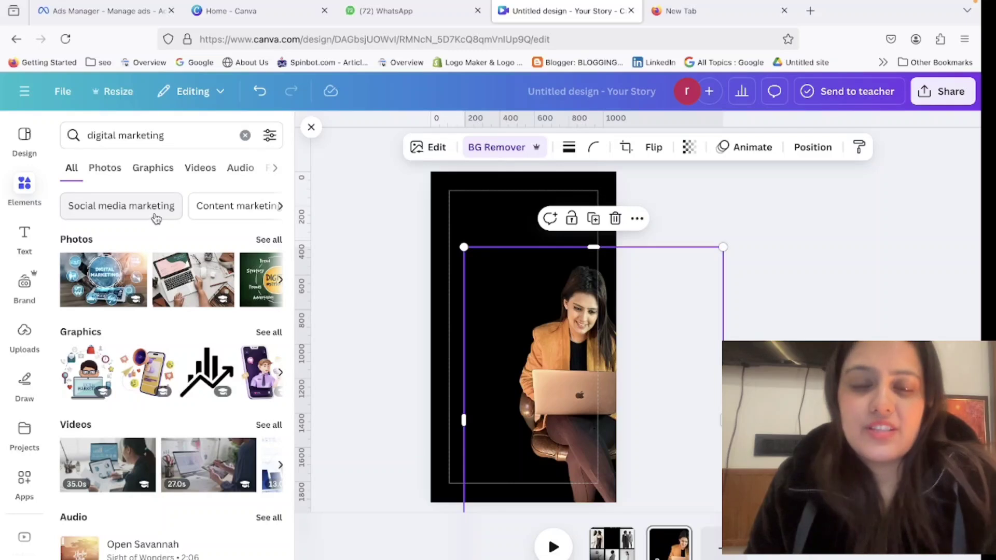
click(104, 168)
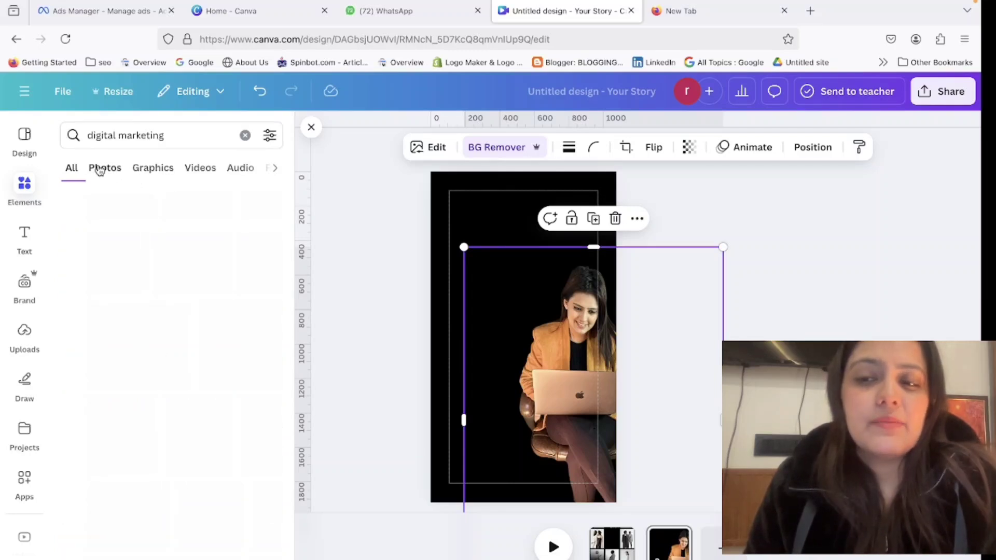
click(171, 168)
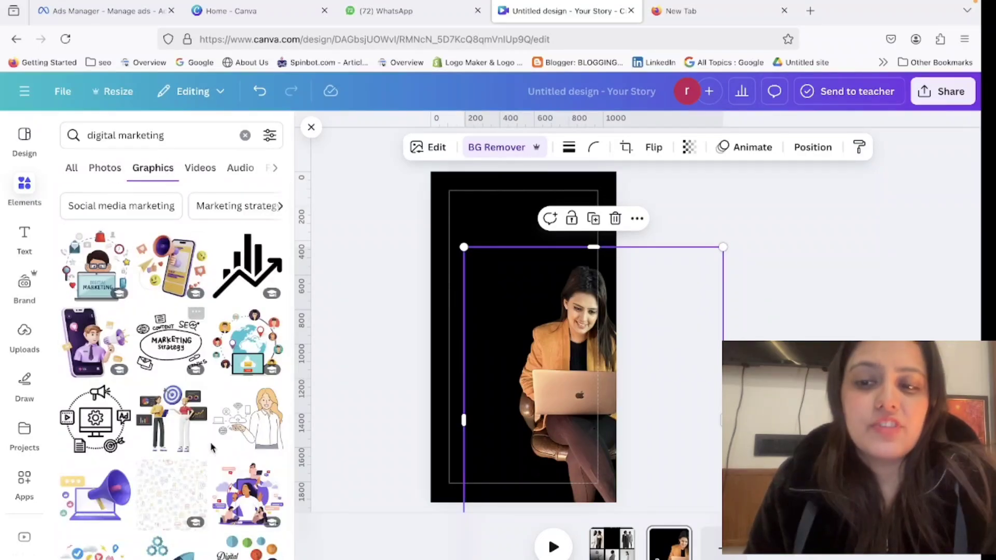
scroll(171, 394, down, 3)
click(171, 379)
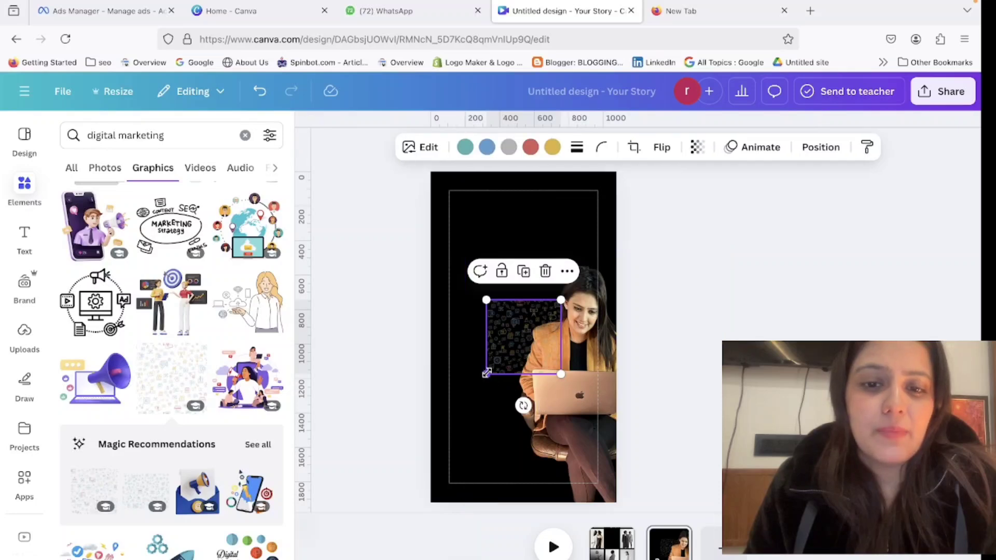
Step: Enlarge the icon pattern to about 2154 px square and position it so it covers the whole page
drag(486, 374, 289, 559)
drag(478, 402, 536, 263)
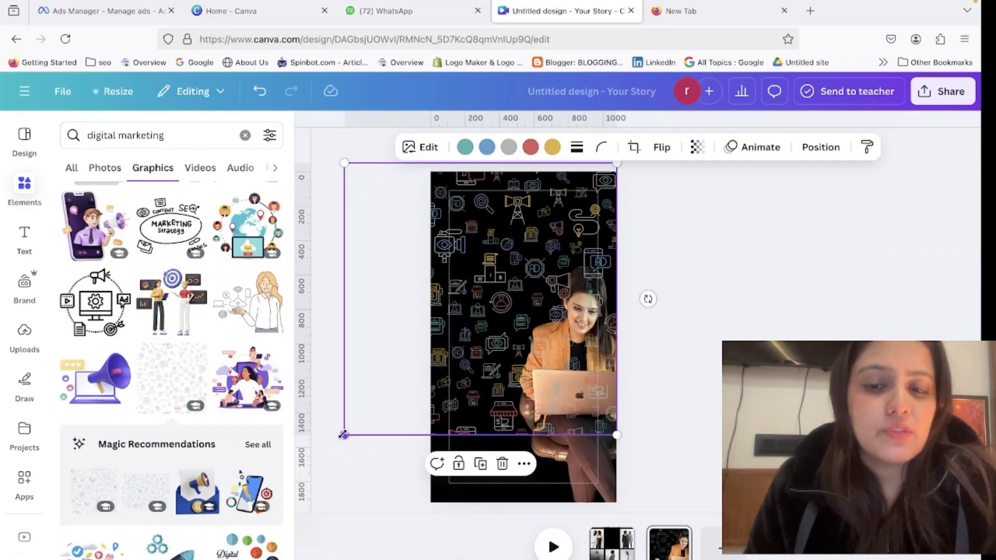
drag(344, 435, 212, 502)
drag(388, 372, 422, 363)
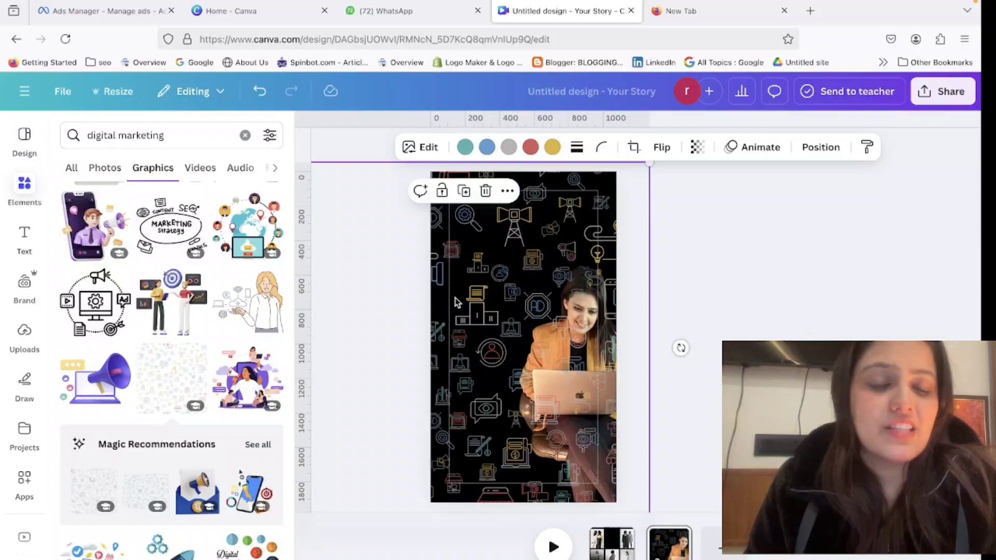
Step: Set the icon pattern's transparency to 29 and send it to the back, behind the woman's photo
click(698, 148)
drag(696, 203, 657, 204)
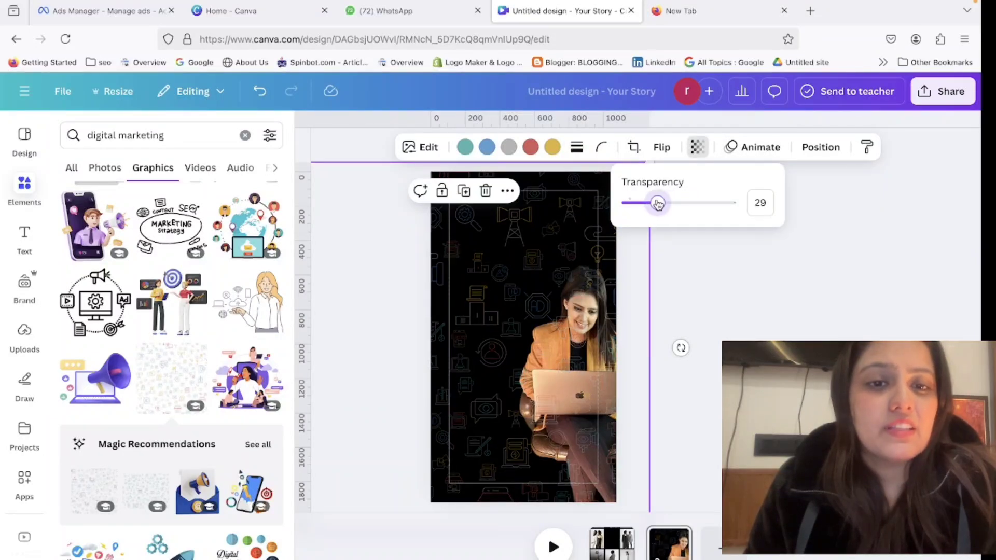
click(820, 147)
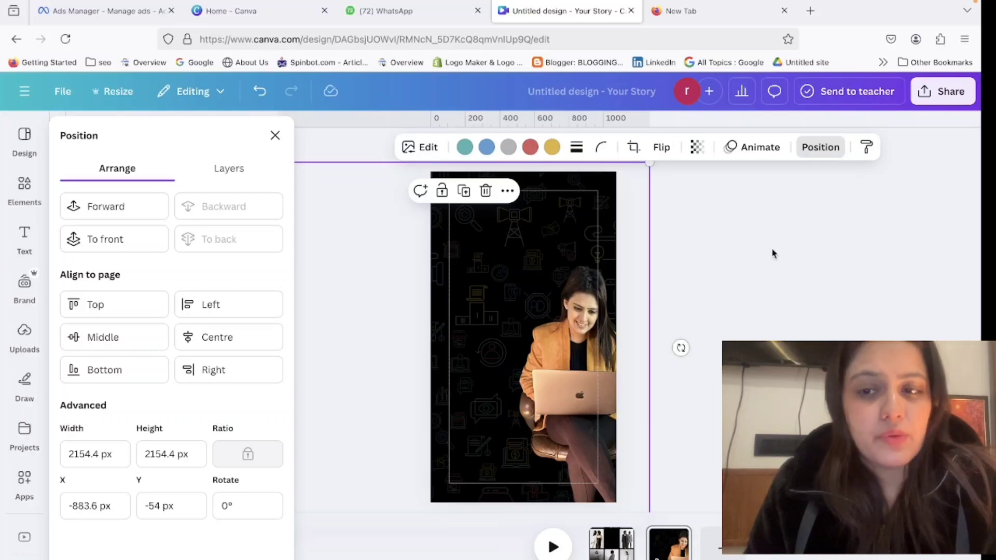
click(275, 135)
Step: Search the element graphics for "GRADIENT" and insert the blurred pastel multicolour gradient on the page
scroll(150, 405, down, 5)
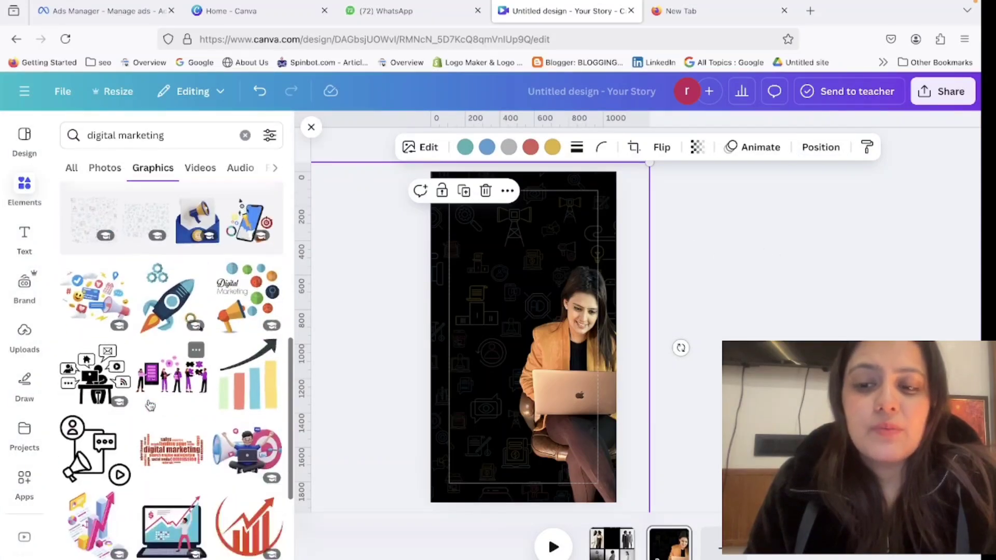
click(165, 136)
key(ctrl+a)
key(BackSpace)
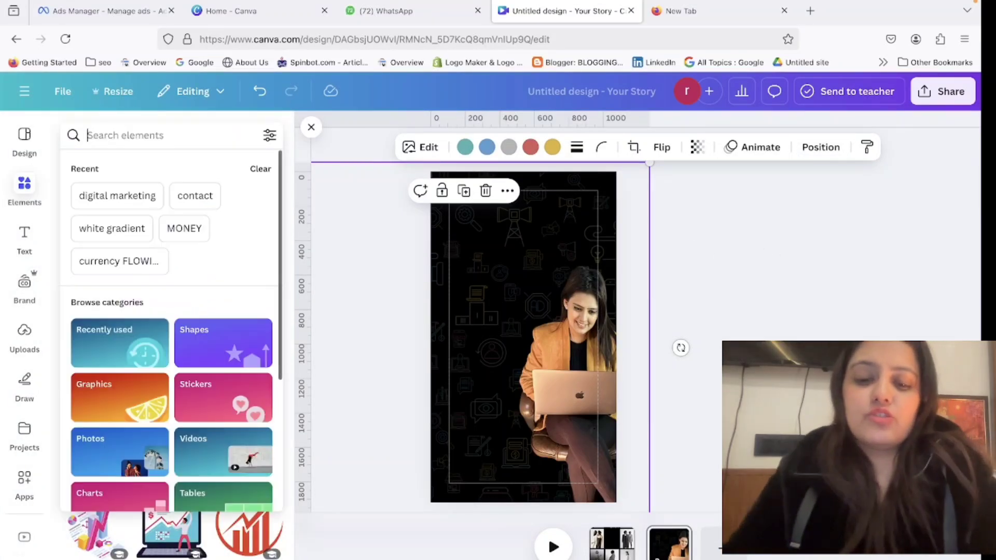
text(gradie)
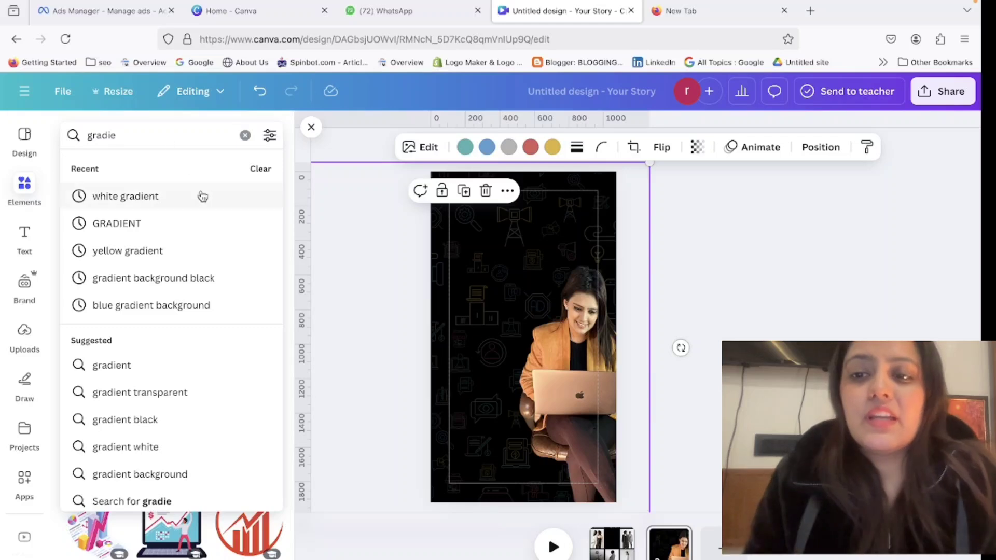
click(185, 223)
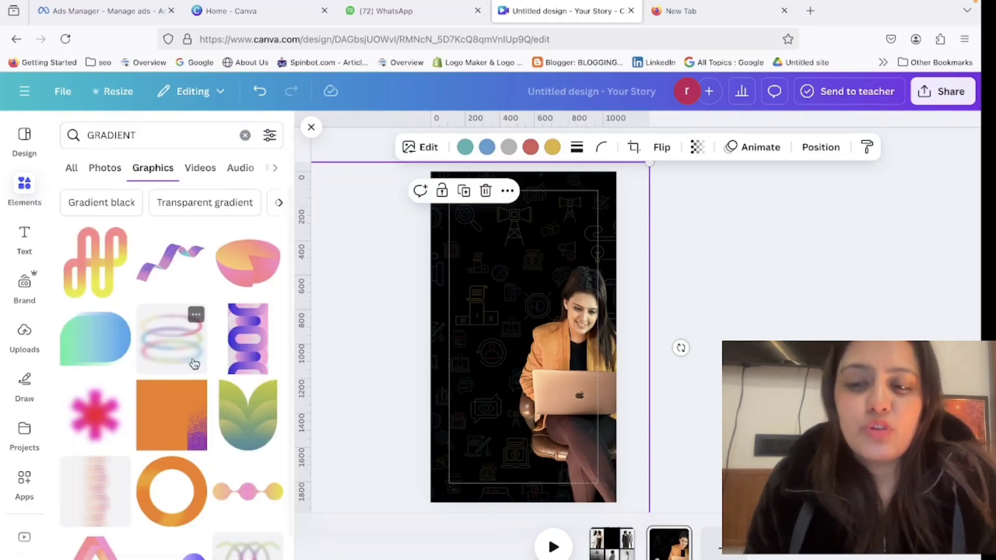
scroll(194, 364, down, 10)
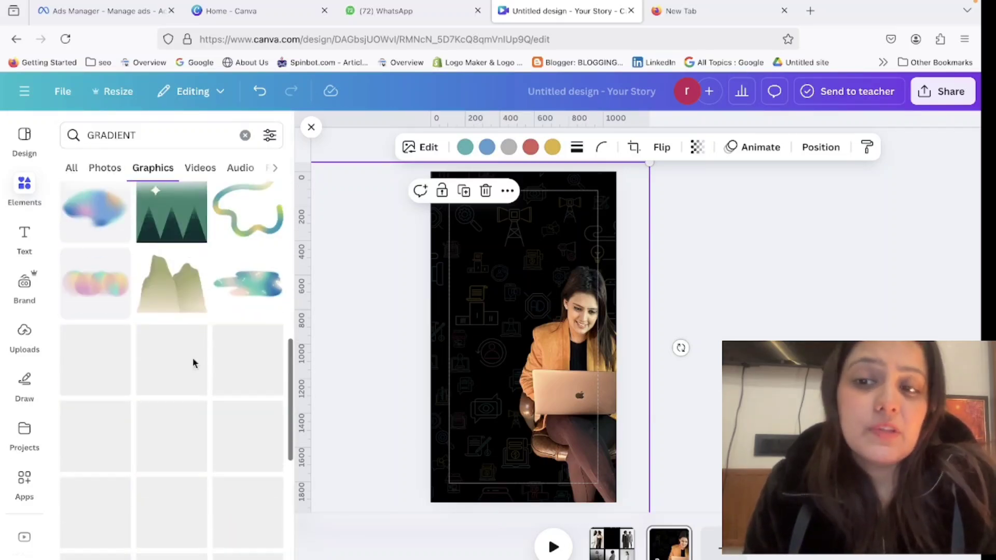
click(95, 283)
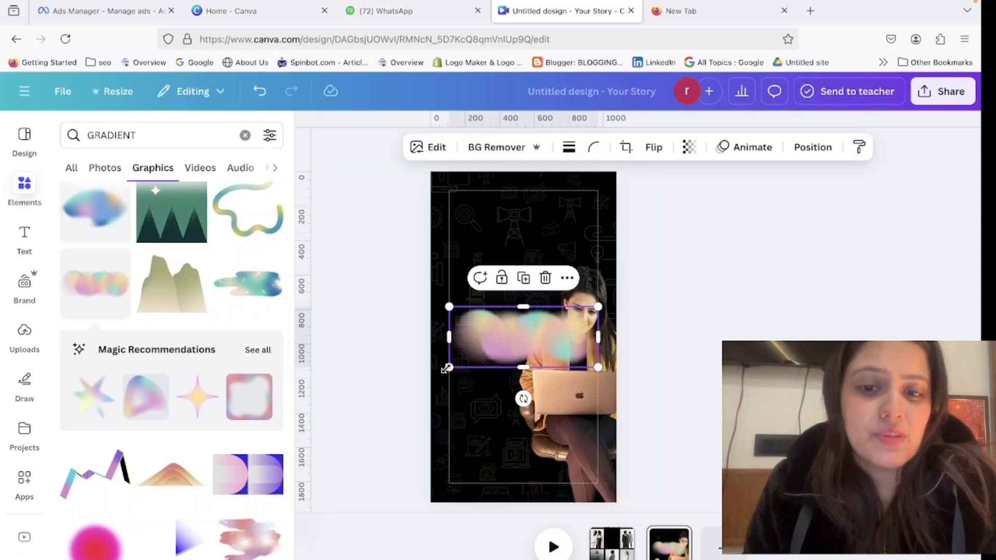
Step: Try the pastel gradient greatly enlarged and slightly tilted across the page's upper edge, with its transparency set to 49
drag(449, 368, 529, 111)
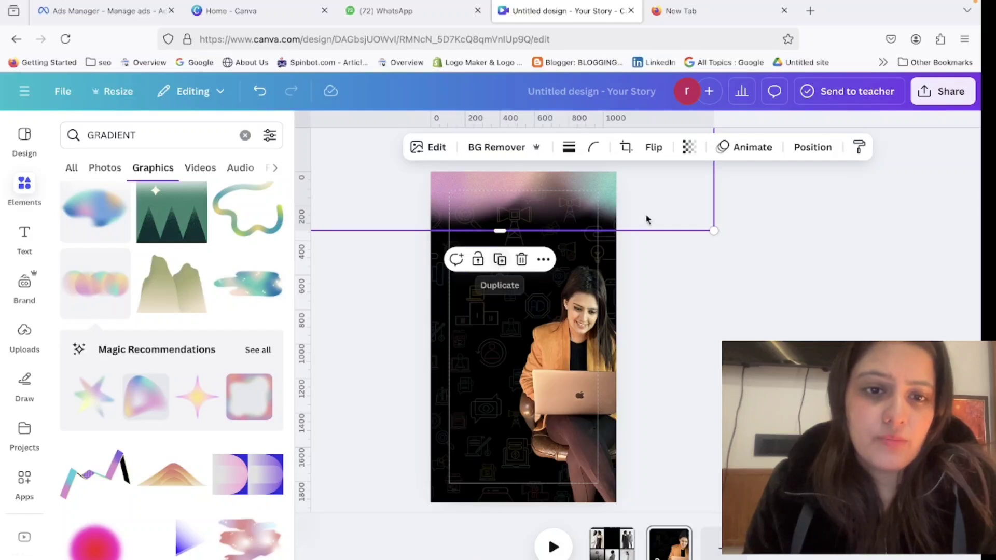
drag(665, 203, 640, 267)
drag(718, 211, 683, 332)
drag(588, 276, 677, 196)
drag(506, 234, 575, 182)
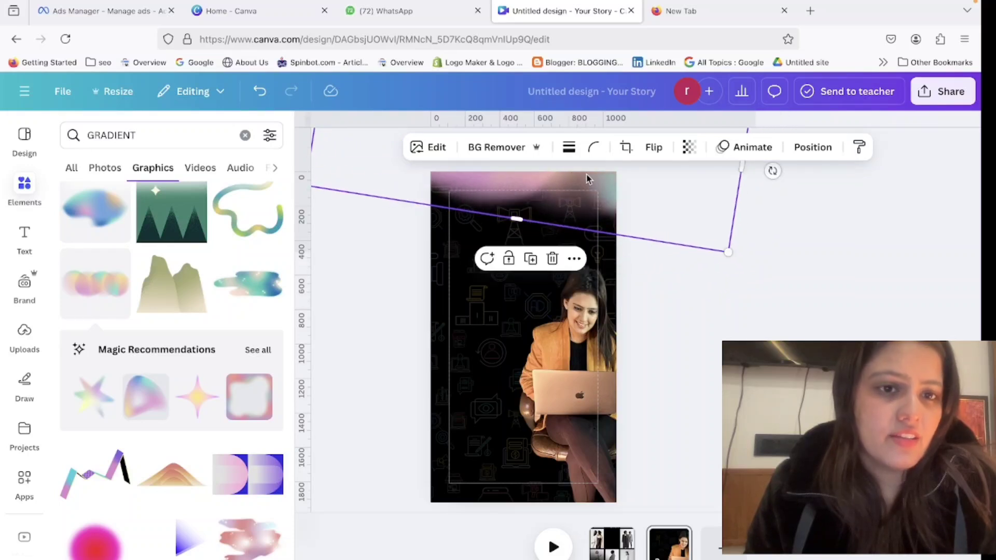
click(689, 150)
drag(700, 202, 670, 205)
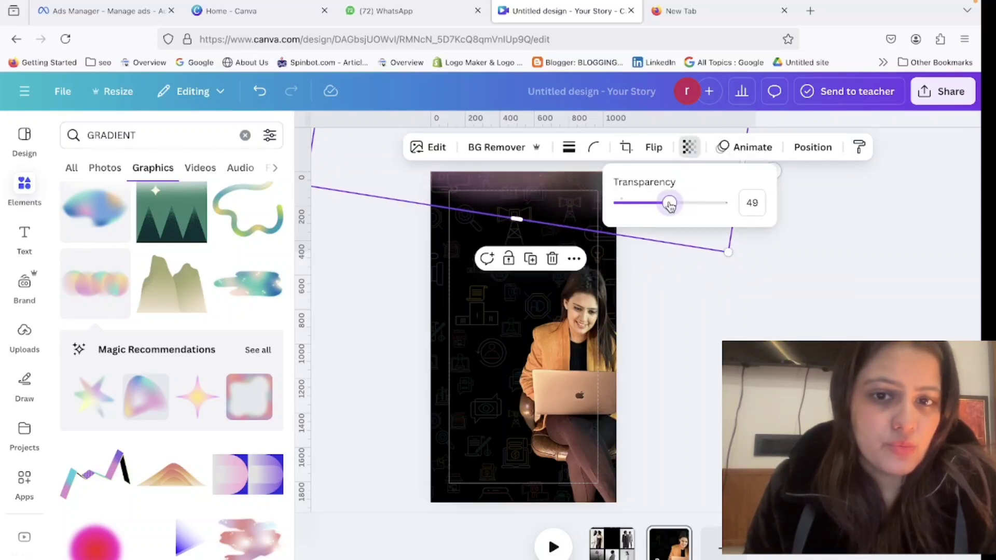
Step: Shift the pastel gradient slightly lower, and finally move it completely off the page above the upper edge
click(825, 304)
click(587, 211)
drag(587, 211, 586, 229)
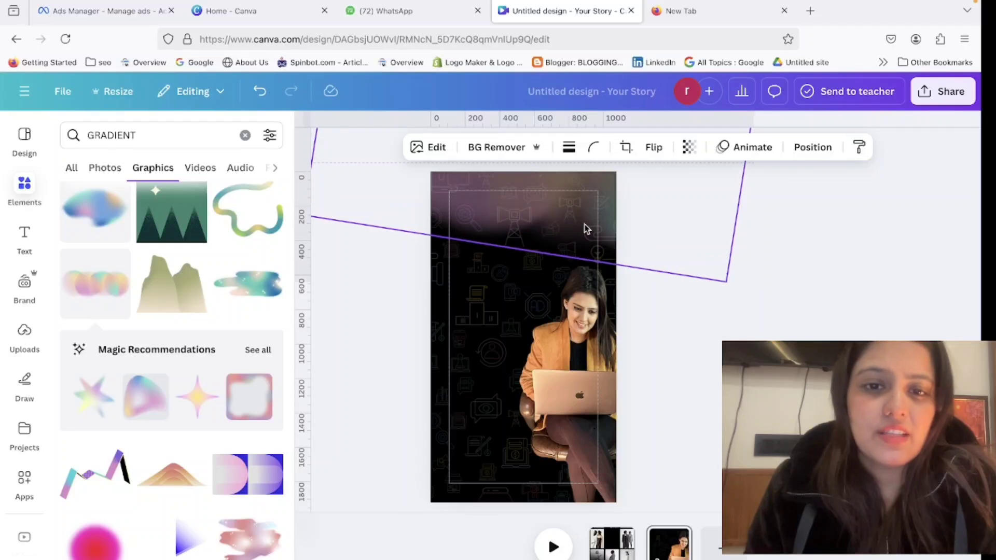
click(648, 305)
click(552, 217)
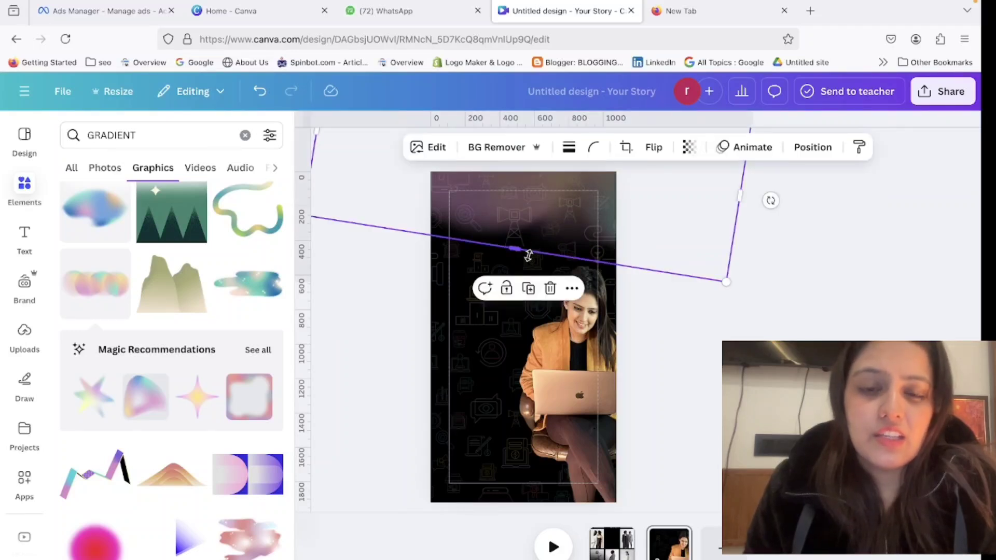
drag(526, 253, 539, 2)
Step: Insert the black fade gradient graphic, enlarge it to about 1856 × 1028 px and place it over the page's lower part
scroll(188, 485, down, 3)
scroll(188, 485, down, 3)
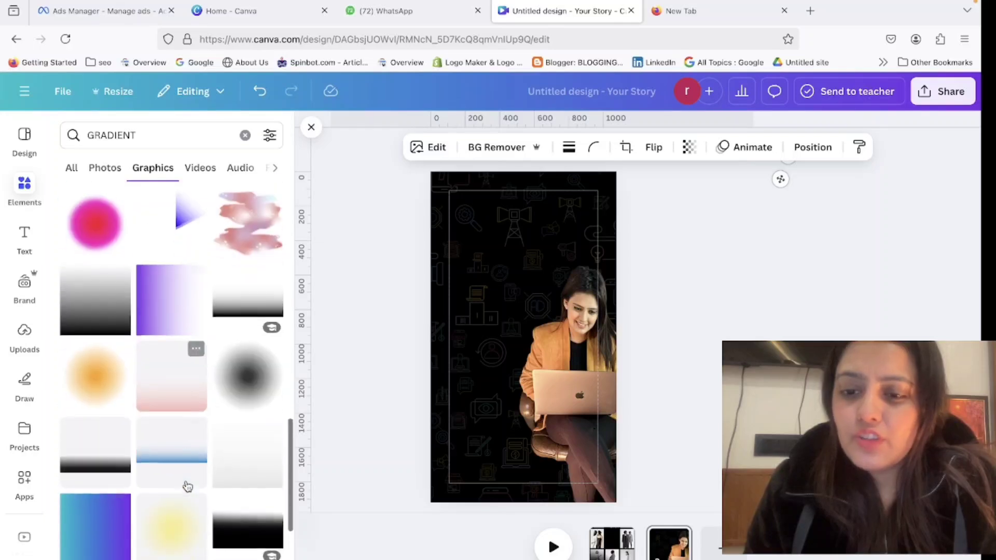
scroll(171, 530, down, 3)
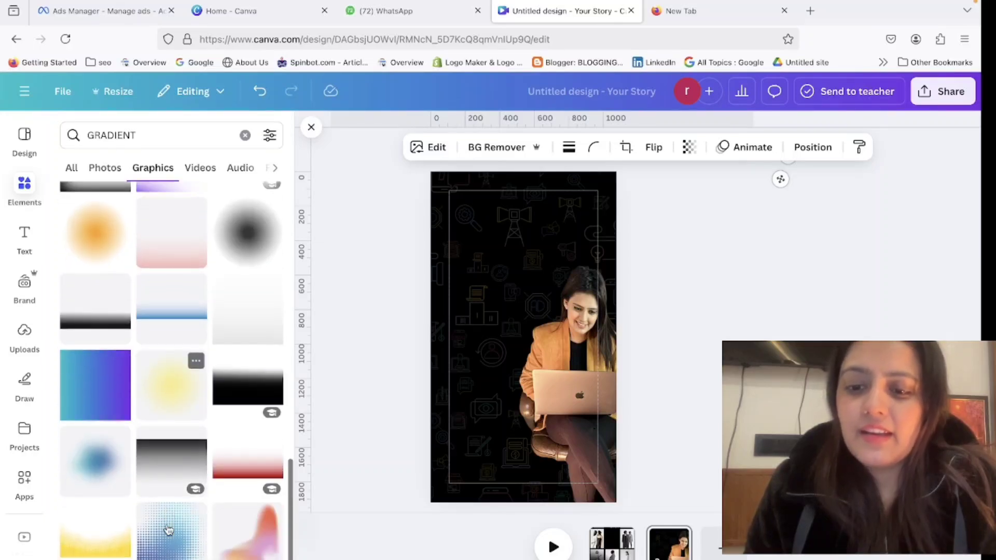
click(241, 389)
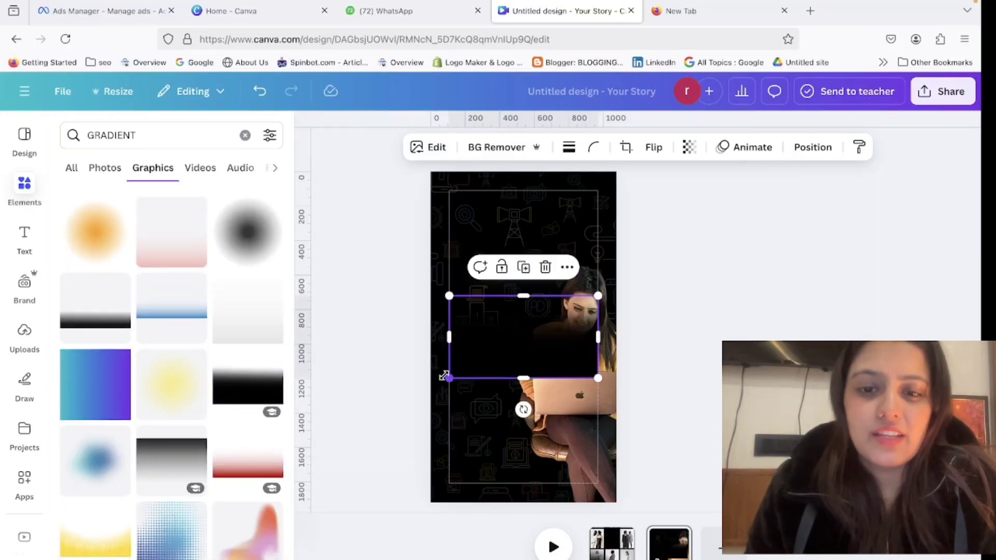
drag(449, 378, 281, 482)
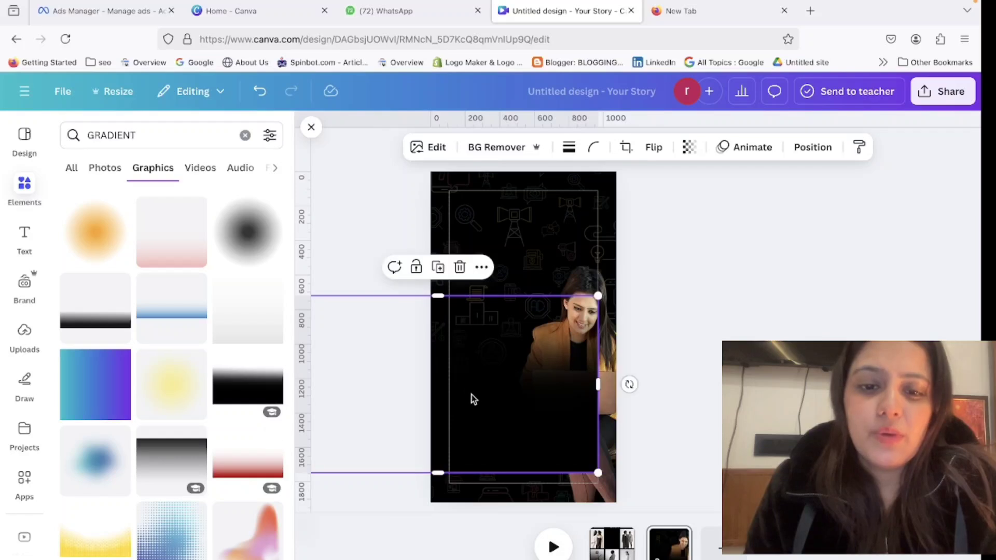
drag(498, 392, 540, 444)
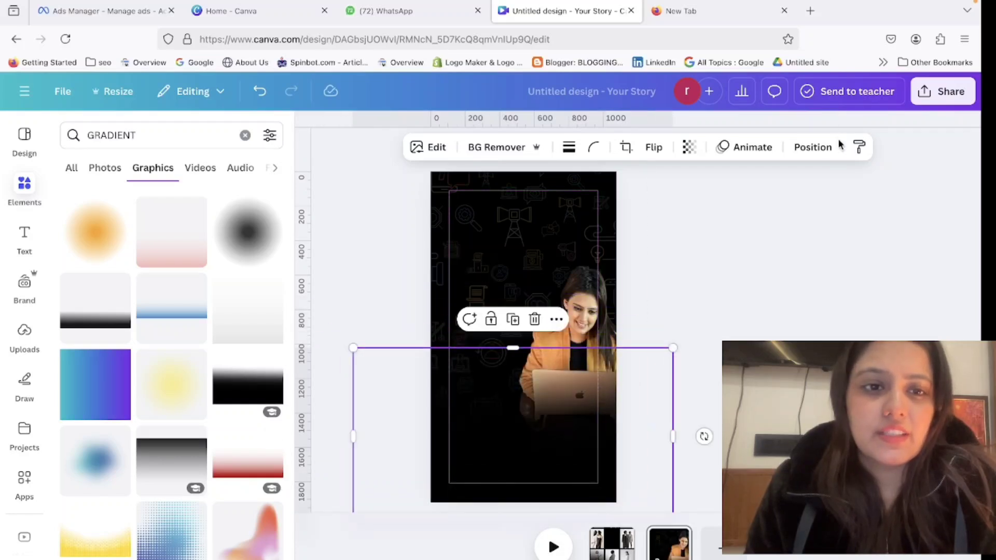
Step: Layer the black fade in front of the woman's photo and lower it to about Y 1256 px, below the laptop
click(822, 147)
click(236, 206)
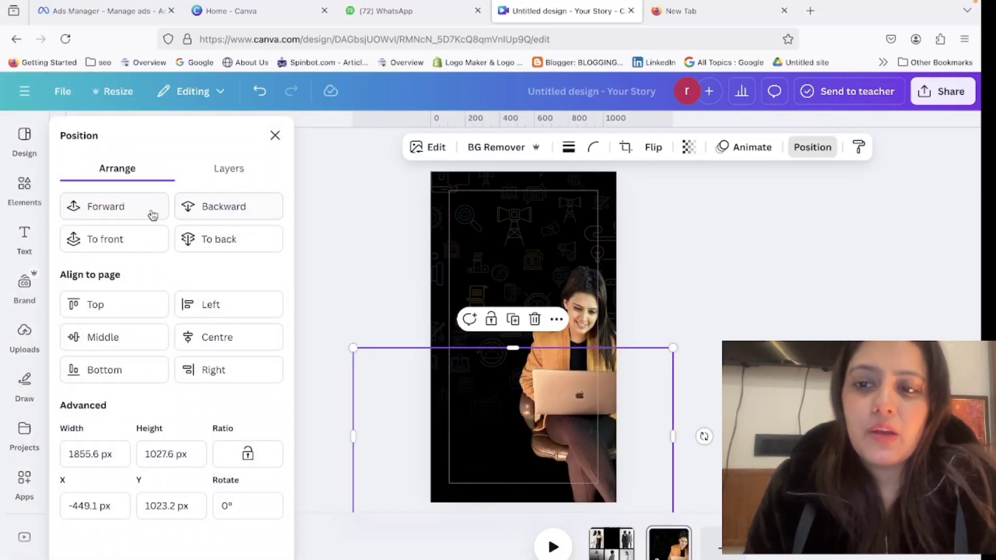
click(148, 210)
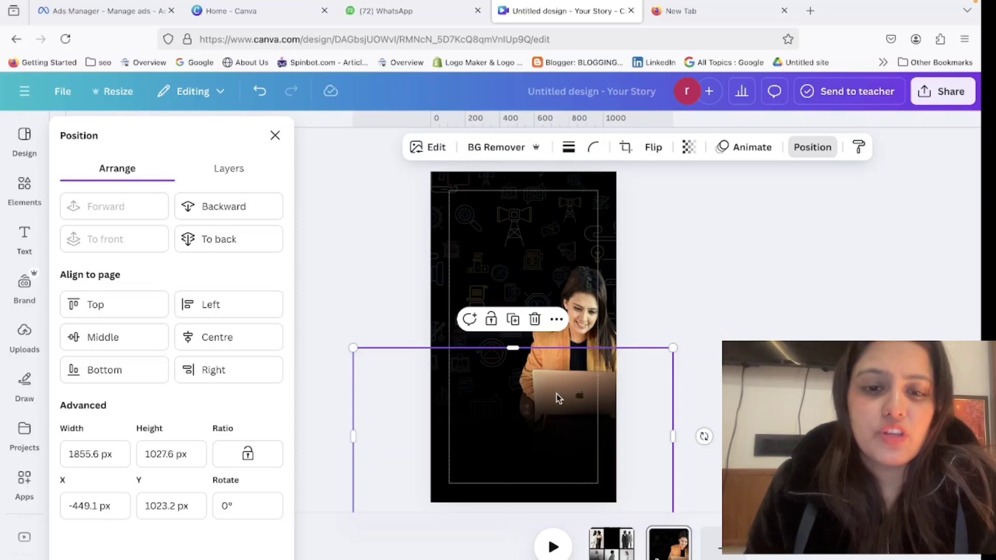
drag(558, 399, 556, 439)
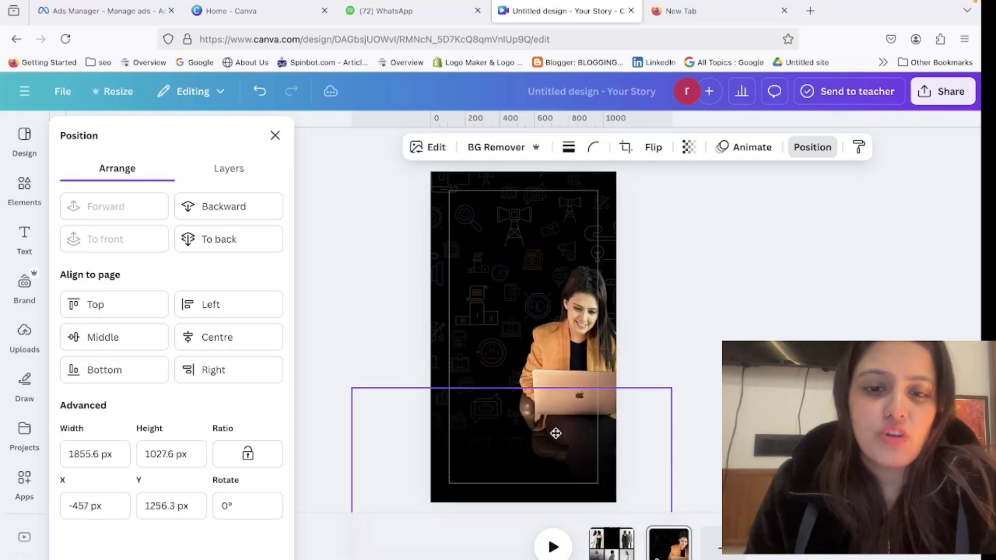
click(784, 284)
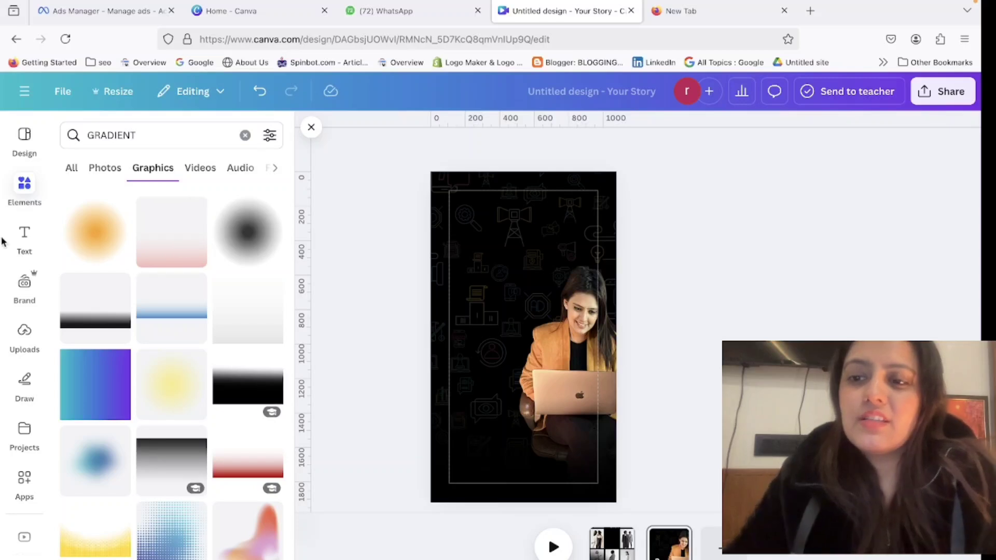
Step: Add a text box to the page, colour its text white and enter "Learn Canva For Free"
click(21, 240)
key(BackSpace)
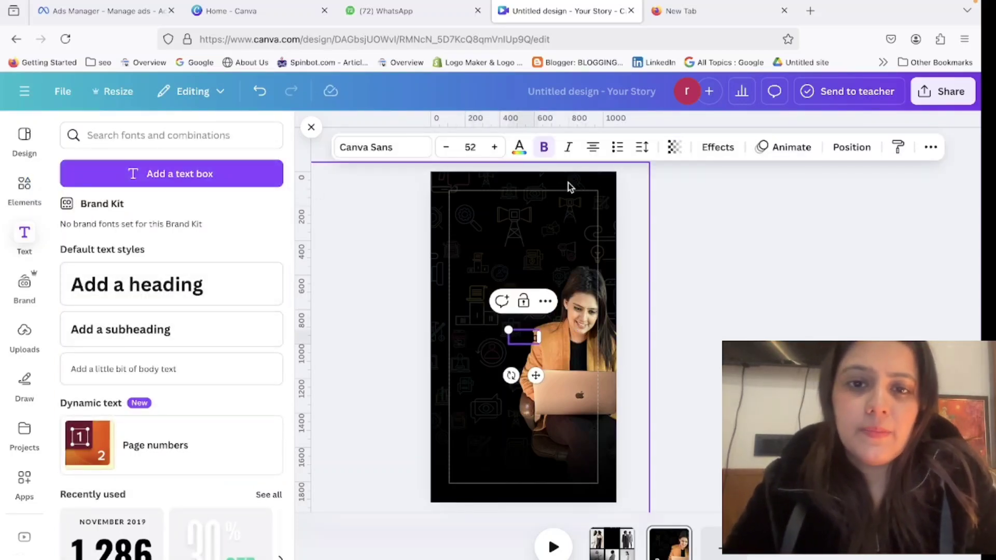
click(519, 147)
click(114, 277)
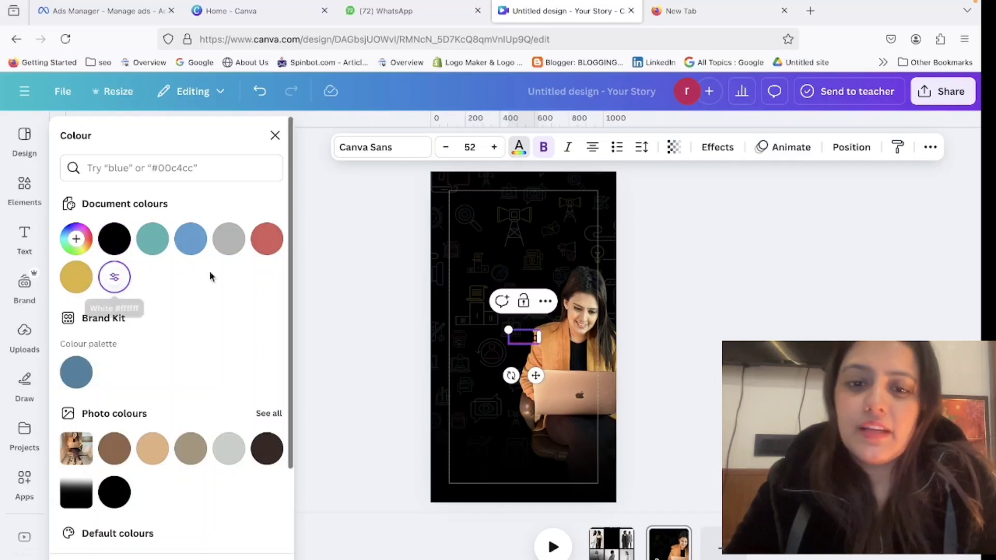
click(517, 336)
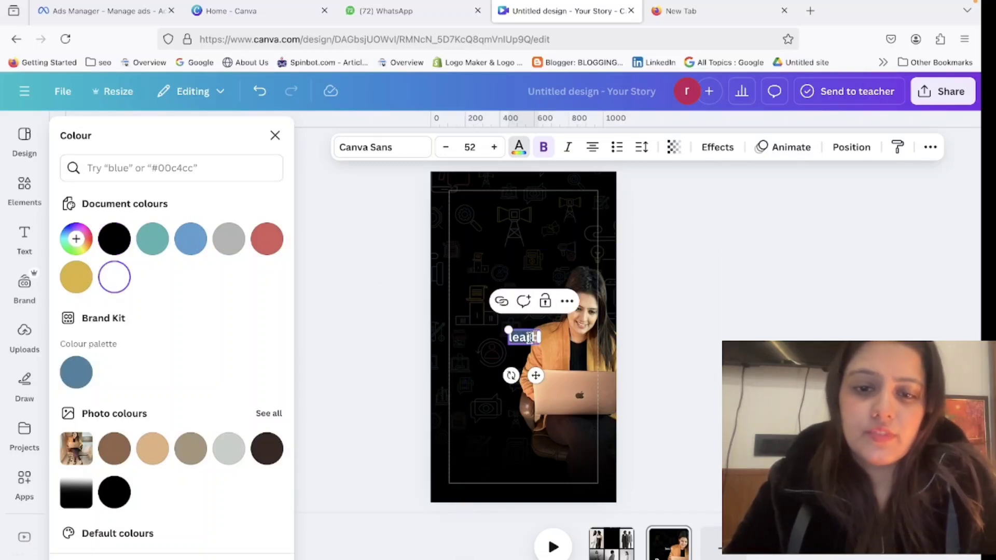
key(BackSpace)
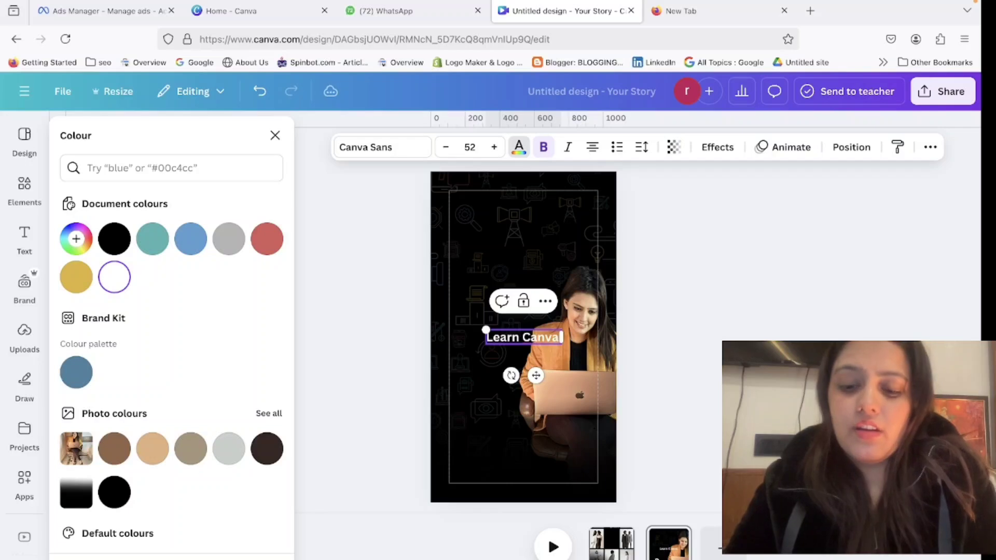
text(Free)
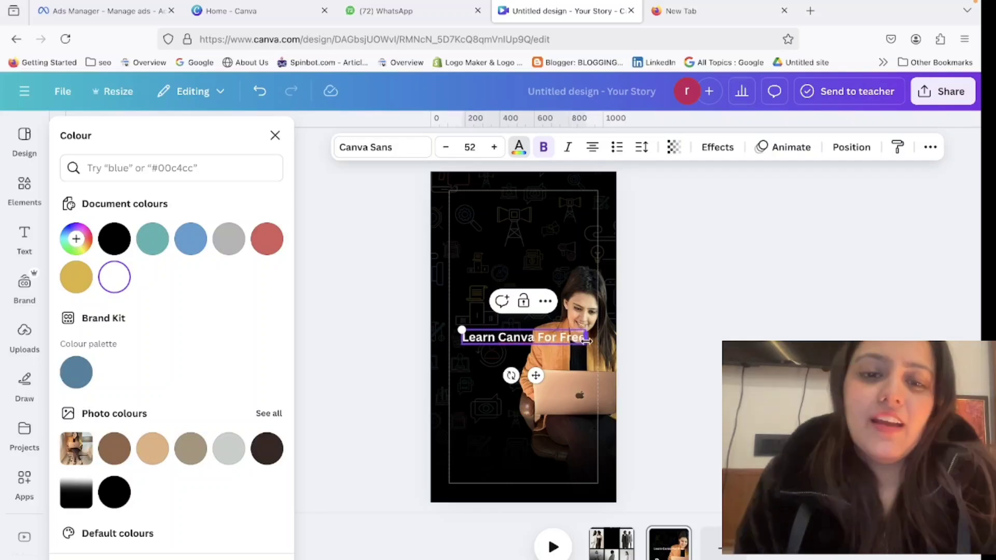
Step: Wrap the heading onto three lines, enlarge it to size 115 and left-align it near the page's left edge
drag(586, 337, 528, 377)
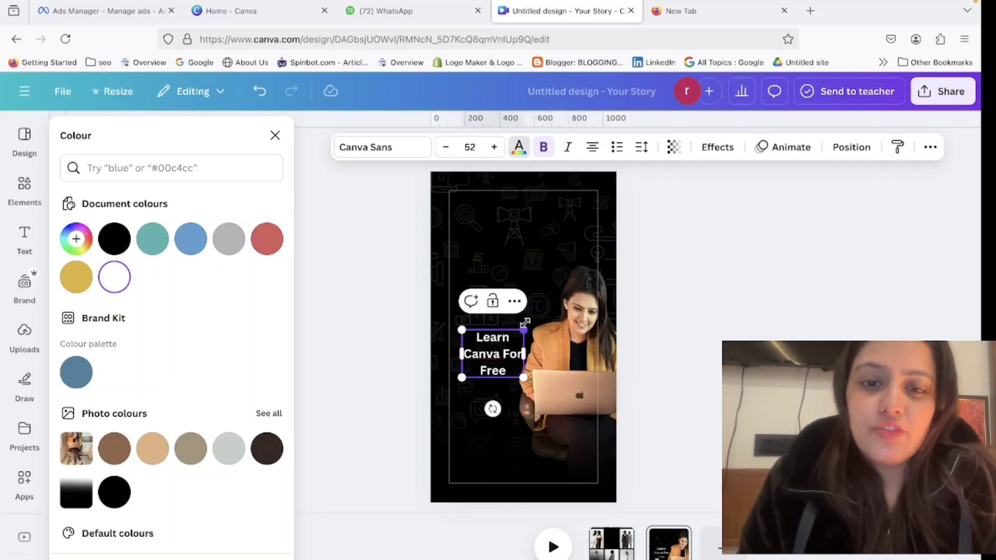
drag(525, 323, 598, 271)
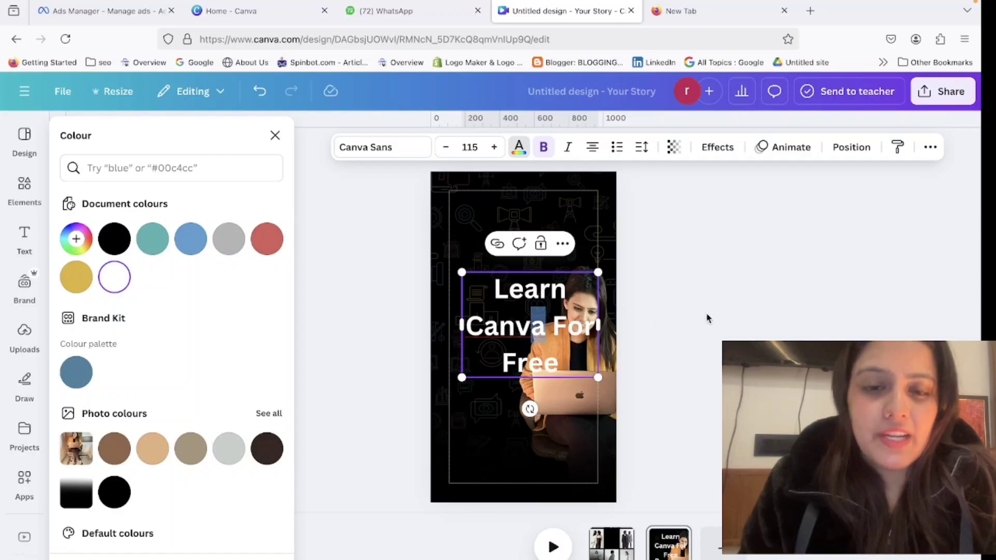
click(554, 330)
click(777, 305)
drag(486, 319, 460, 322)
click(591, 149)
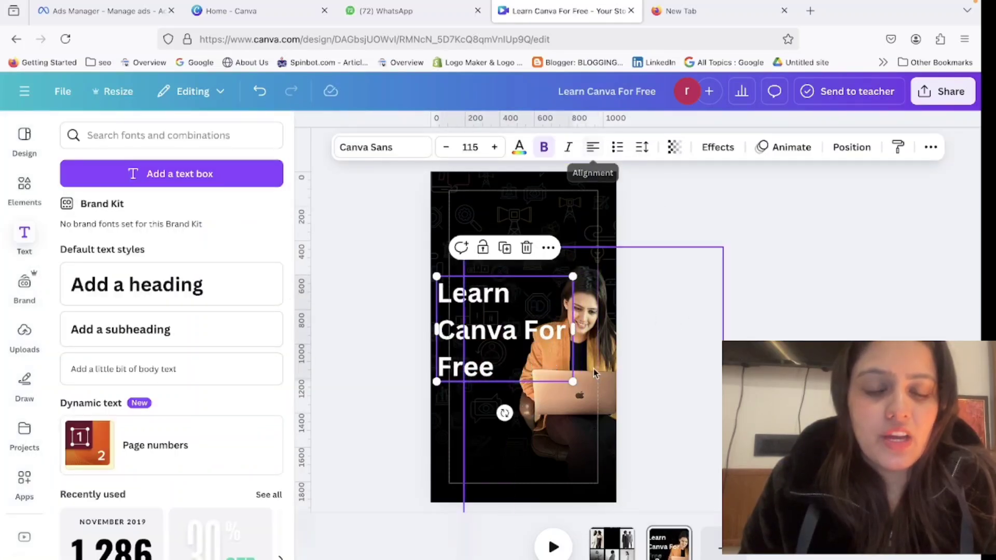
Step: Reduce the heading to size 66.1 and place it inside the margin guide, beside the woman
drag(572, 382, 540, 360)
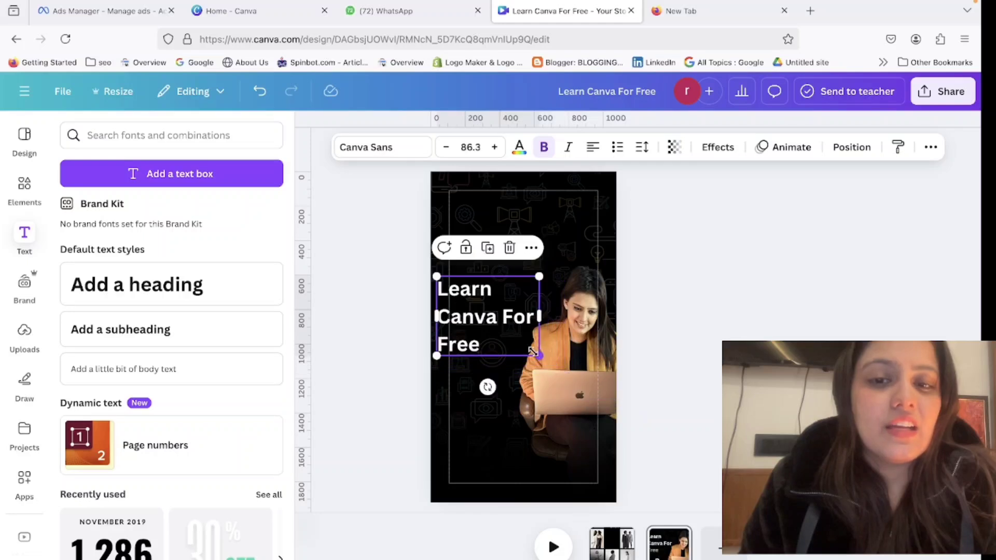
mouse_move(468, 325)
mouse_down()
mouse_move(494, 224)
mouse_move(472, 324)
mouse_move(484, 329)
mouse_up()
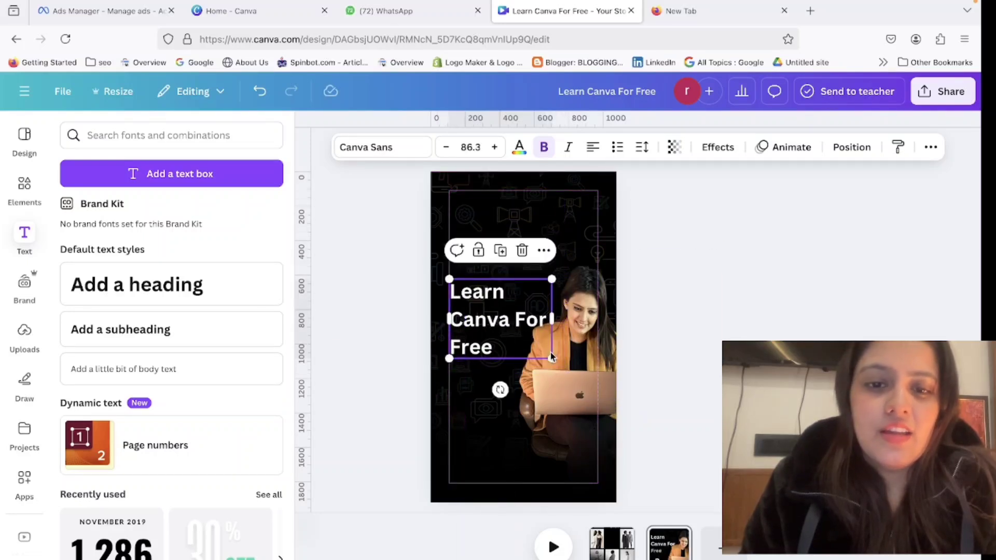
drag(547, 361, 463, 319)
click(697, 360)
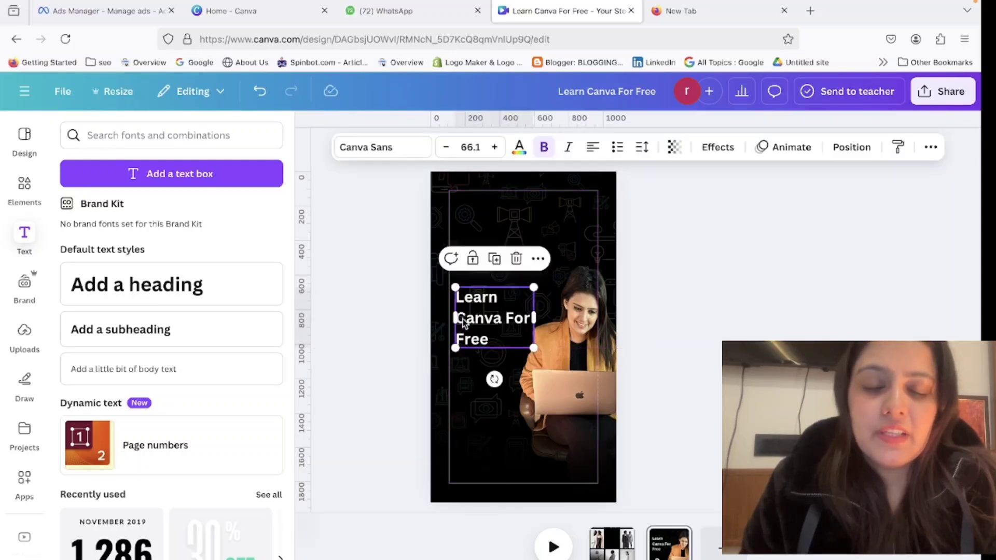
Step: Delete the faint icon pattern from the page and search the element graphics for "canva"
click(512, 203)
key(Delete)
click(21, 193)
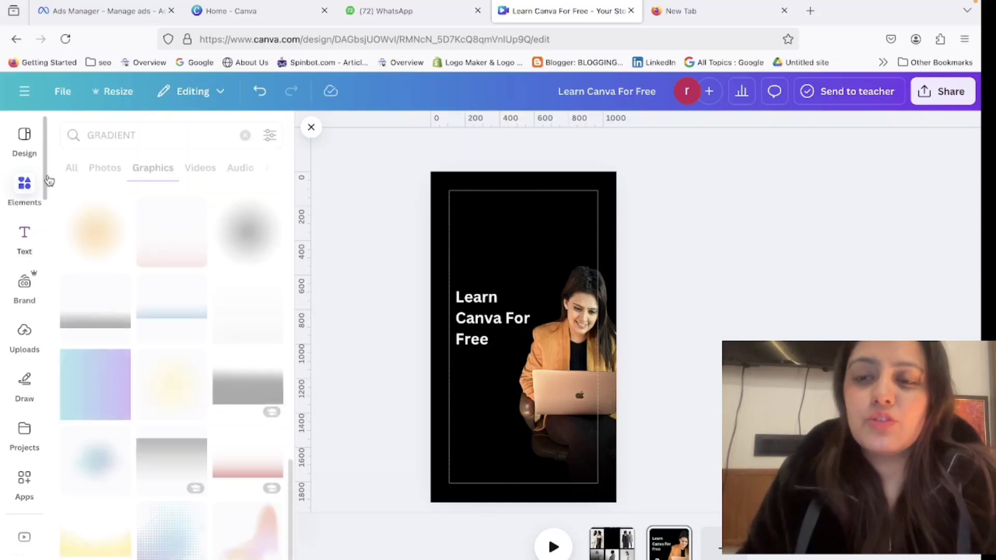
double_click(122, 135)
key(BackSpace)
text(can)
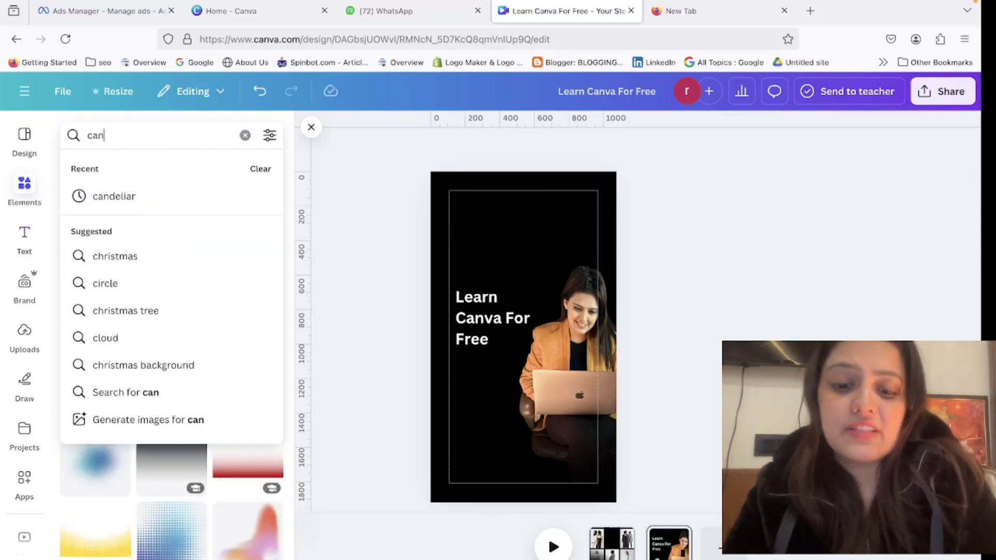
text(va)
key(Return)
scroll(175, 381, down, 5)
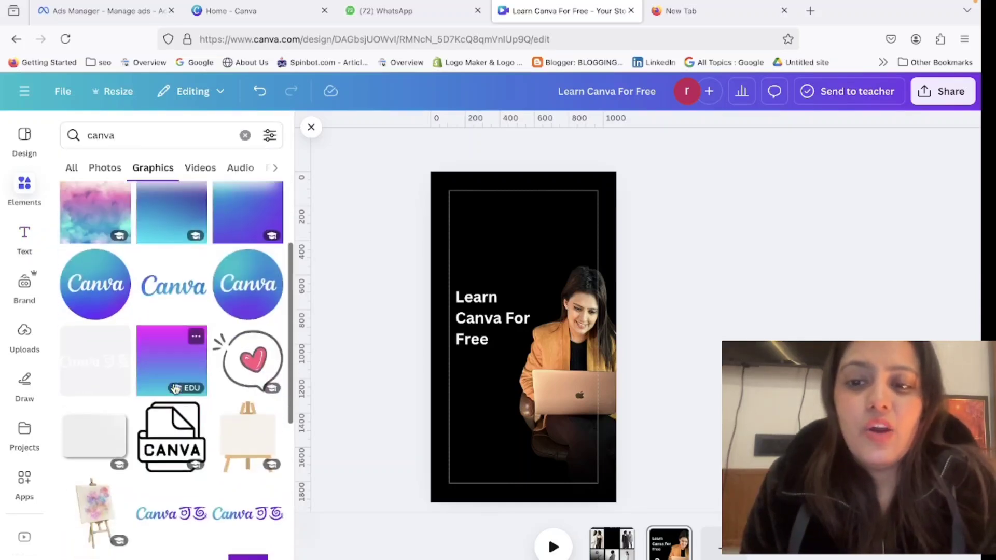
scroll(176, 389, down, 3)
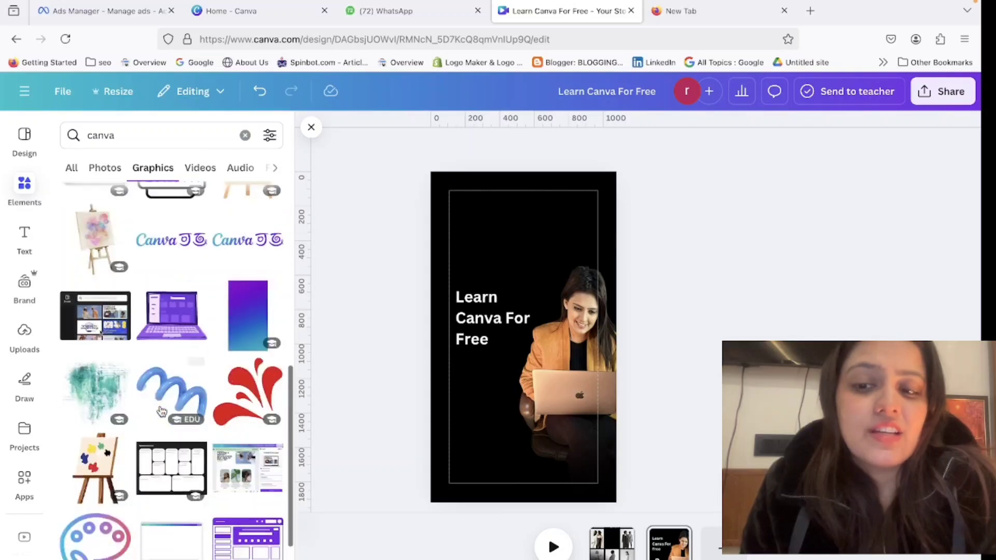
click(172, 385)
drag(566, 363, 596, 195)
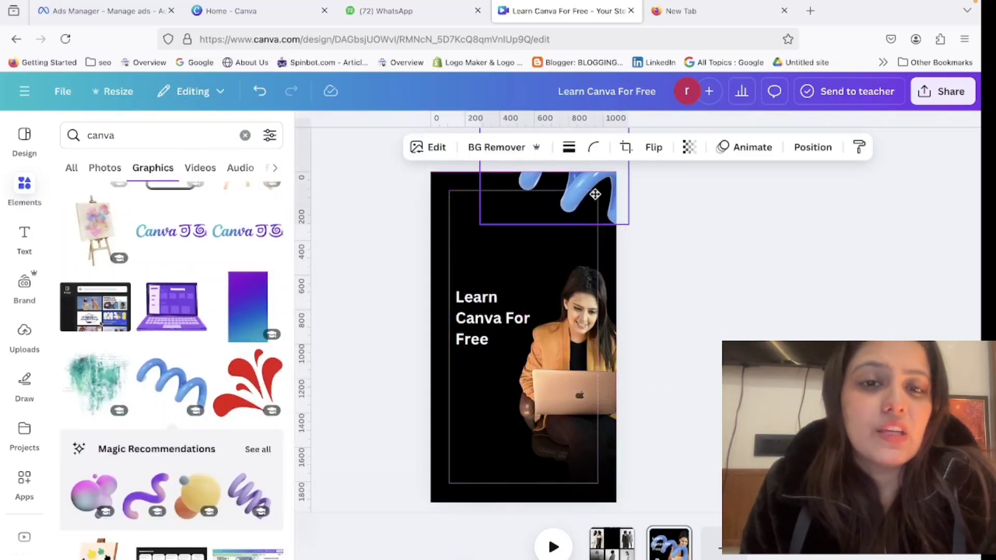
key(Delete)
Step: Insert the purple-to-blue vertical gradient graphic and enlarge it to about 1295 × 2302 px, centred so it covers the whole page
click(242, 315)
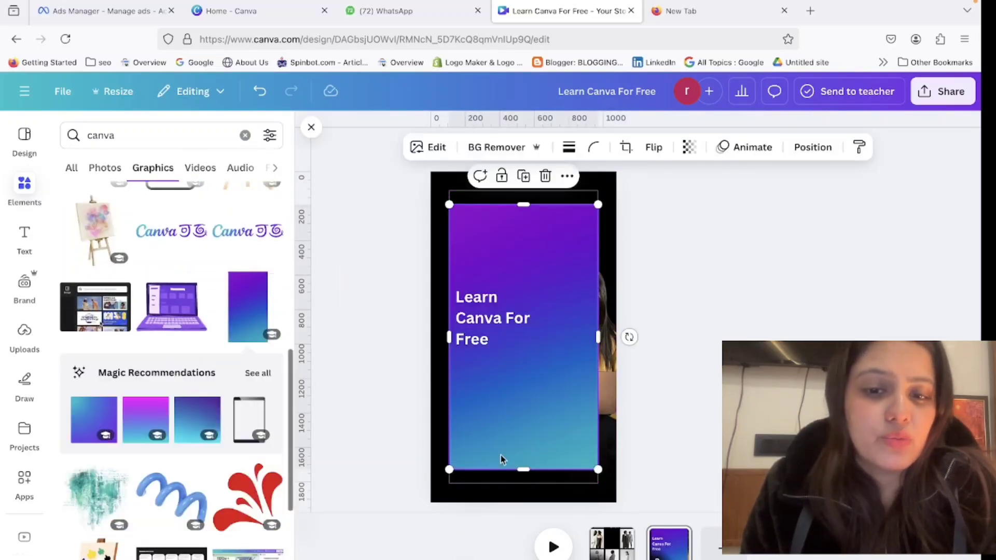
drag(450, 469, 310, 544)
drag(463, 434, 495, 384)
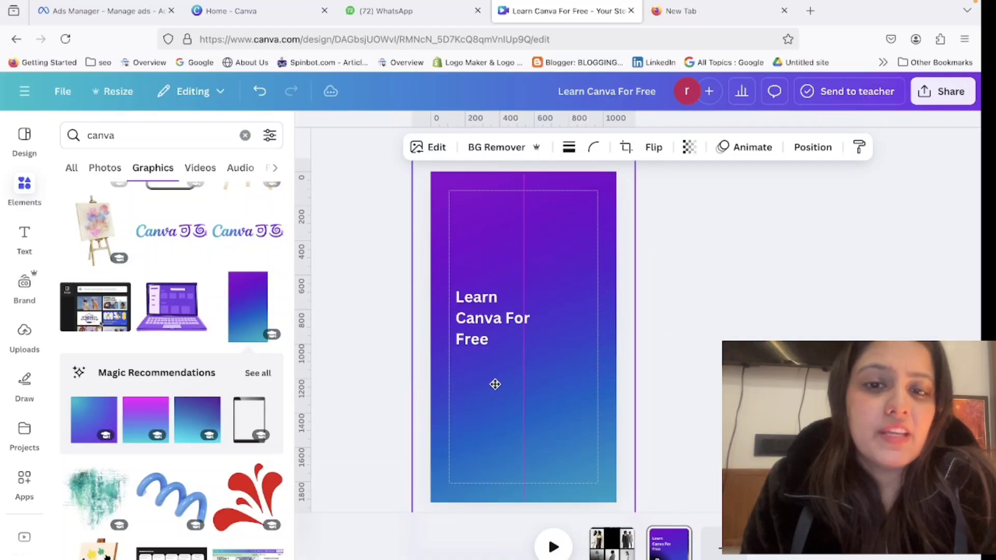
Step: Set the purple-to-blue gradient's transparency to 50 and send it to the back, behind the woman's photo and the black fade
click(691, 147)
click(670, 205)
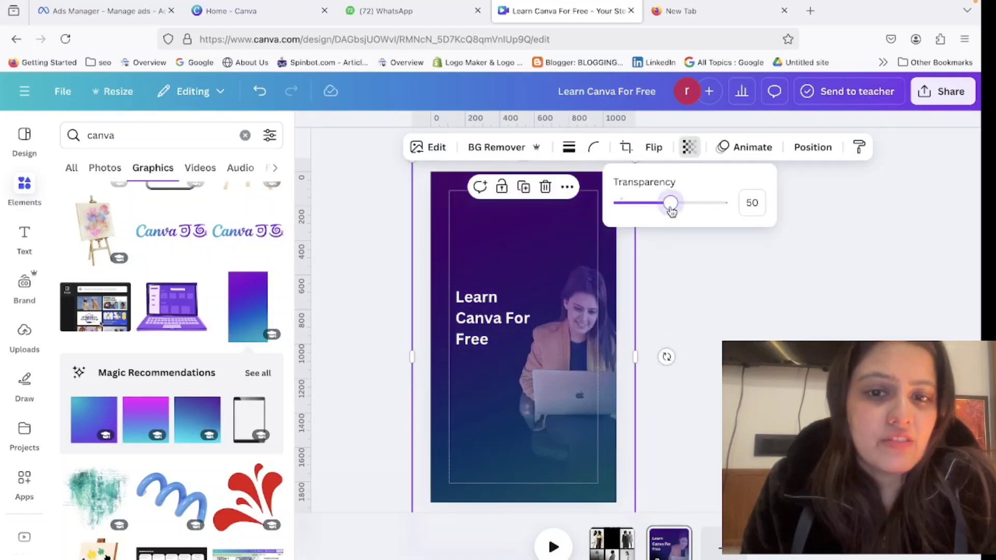
click(830, 145)
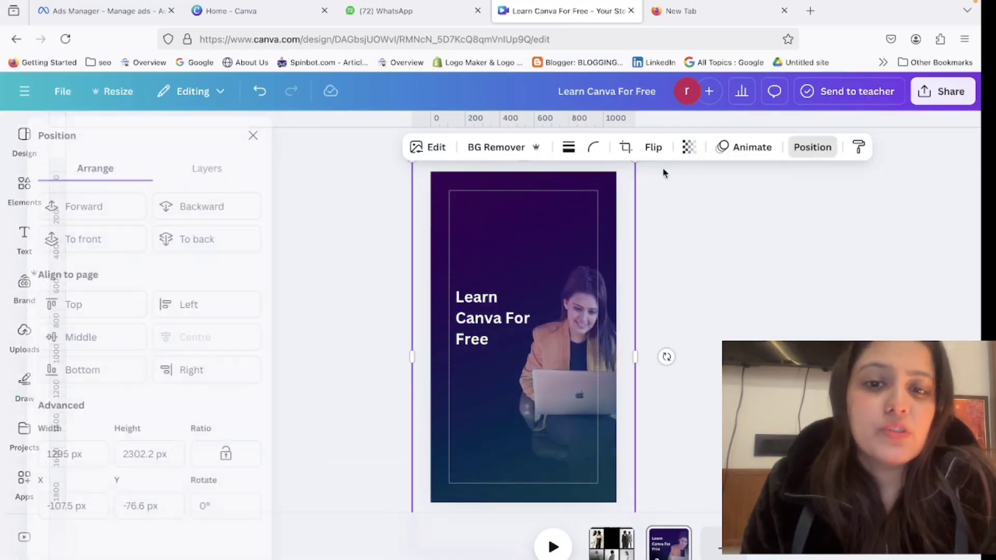
click(205, 205)
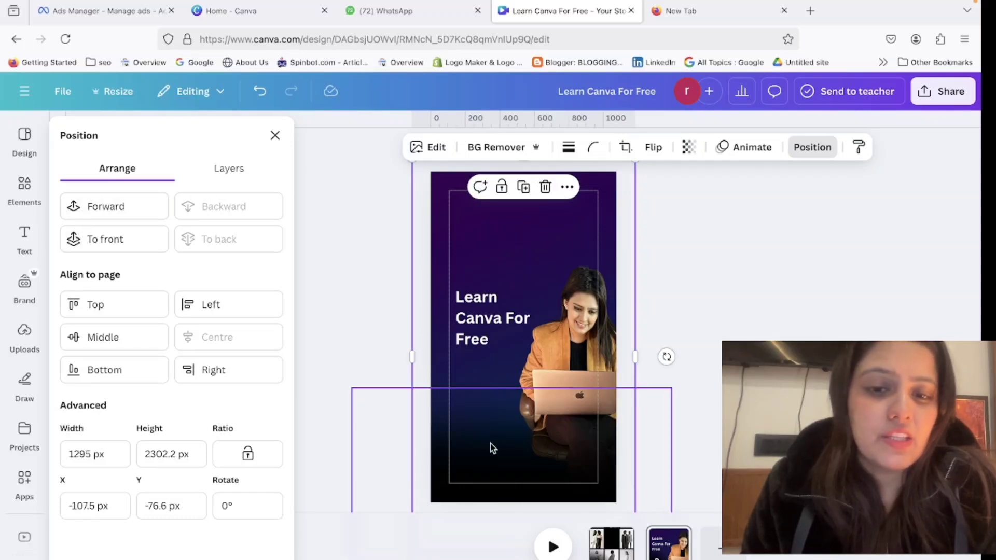
Step: Deselect the gradient and search the element graphics for "elements"
click(820, 284)
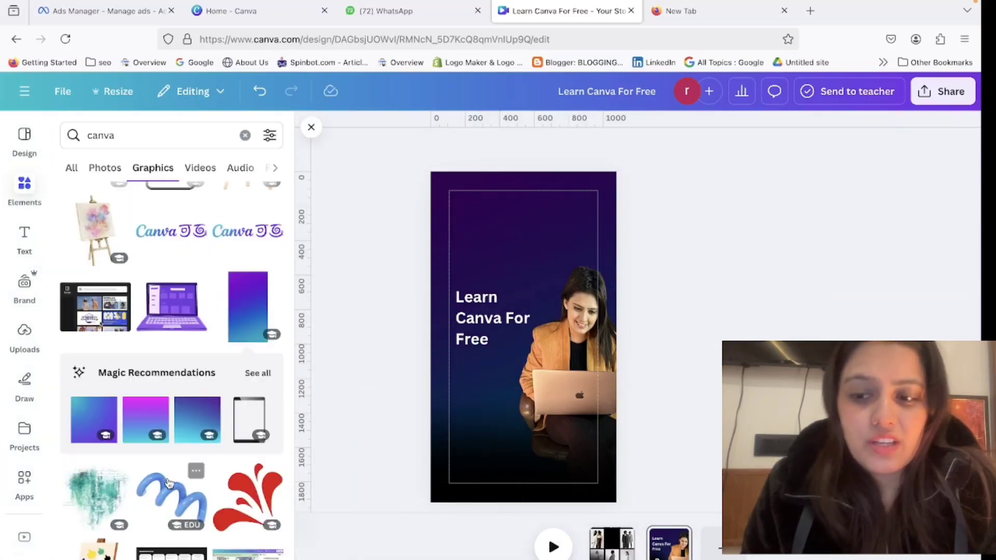
scroll(169, 484, down, 5)
click(123, 135)
text(e)
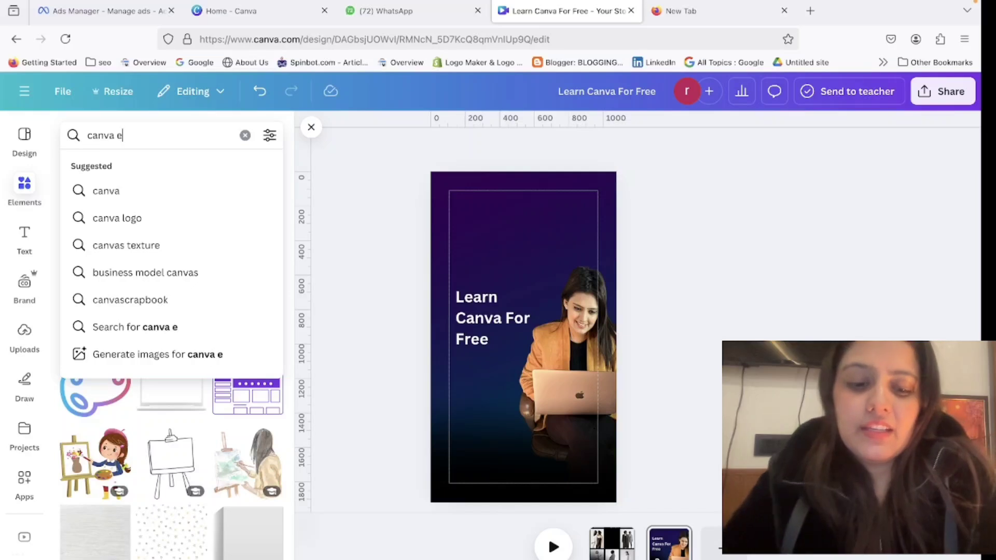
text(lem)
click(129, 189)
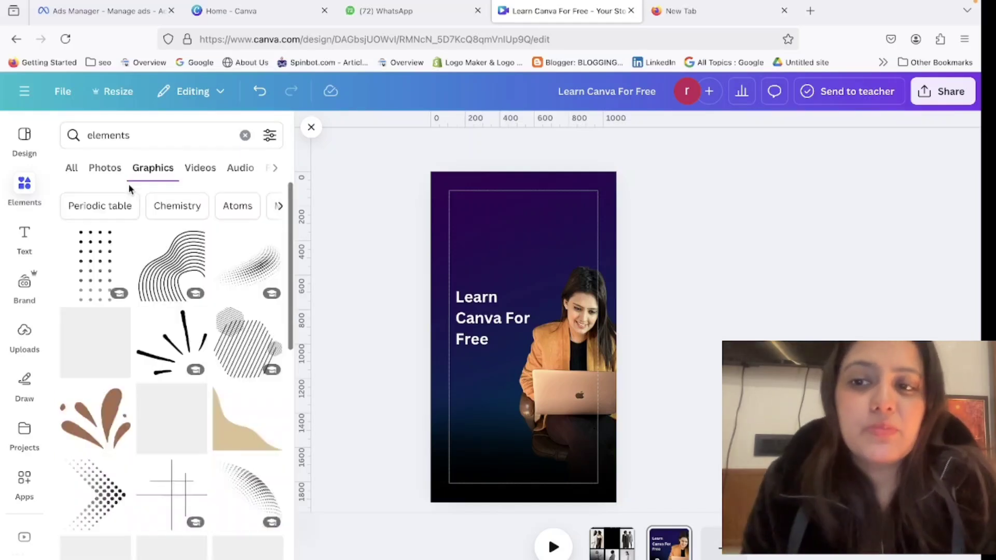
Step: Insert the wavy parallel-line graphic, enlarge it, move it over the page's upper-left corner and recolour it white
click(177, 260)
drag(556, 371, 677, 472)
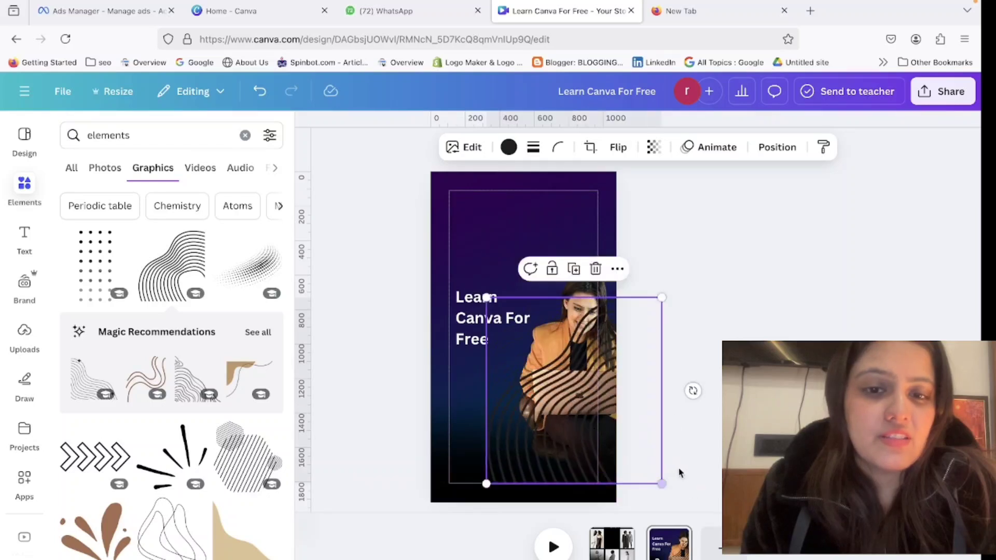
drag(573, 356, 493, 213)
click(506, 149)
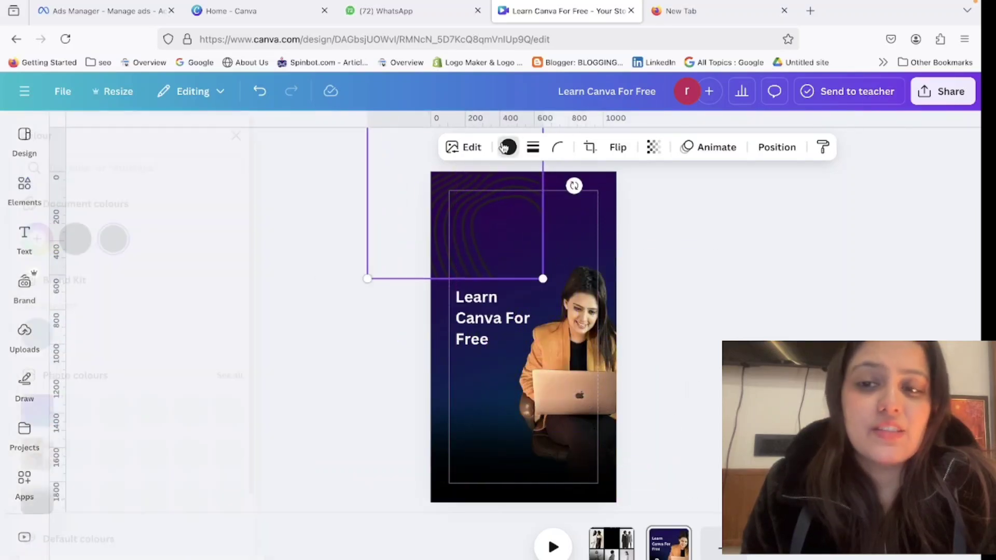
click(191, 239)
Step: Flip the white wavy-line graphic, then shrink and rotate it to fit the page's upper-left corner
drag(476, 246, 586, 244)
click(618, 149)
click(586, 182)
drag(621, 201, 478, 265)
drag(565, 310, 486, 254)
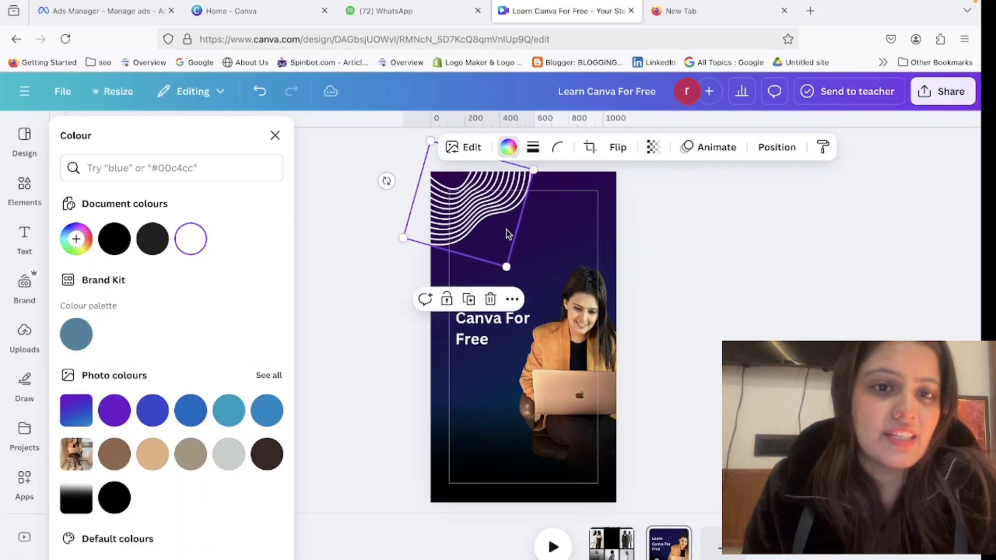
Step: Set the wavy-line graphic's transparency to 21 and rotate it so its lines curve down the page's upper-left corner
click(653, 147)
click(627, 202)
drag(627, 203, 606, 203)
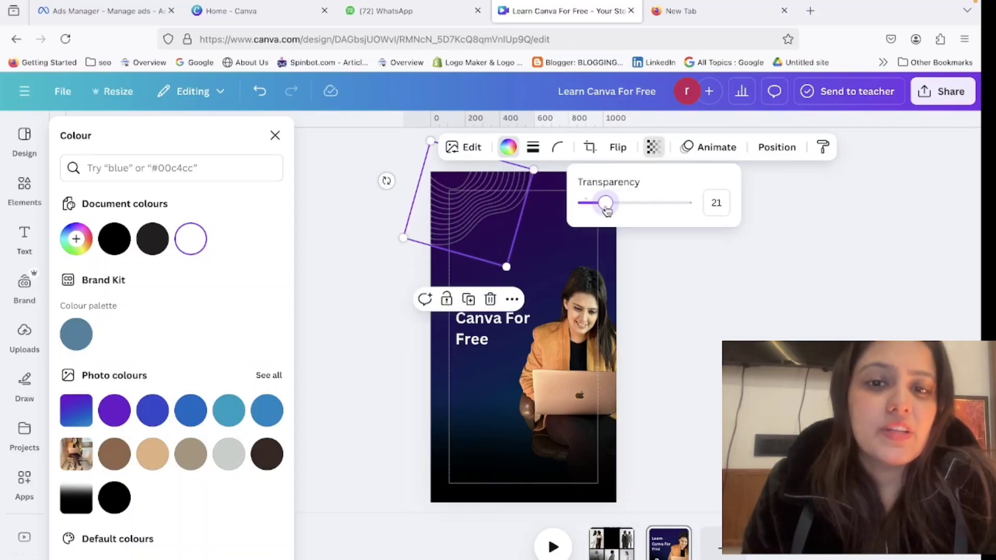
drag(386, 181, 393, 238)
click(698, 290)
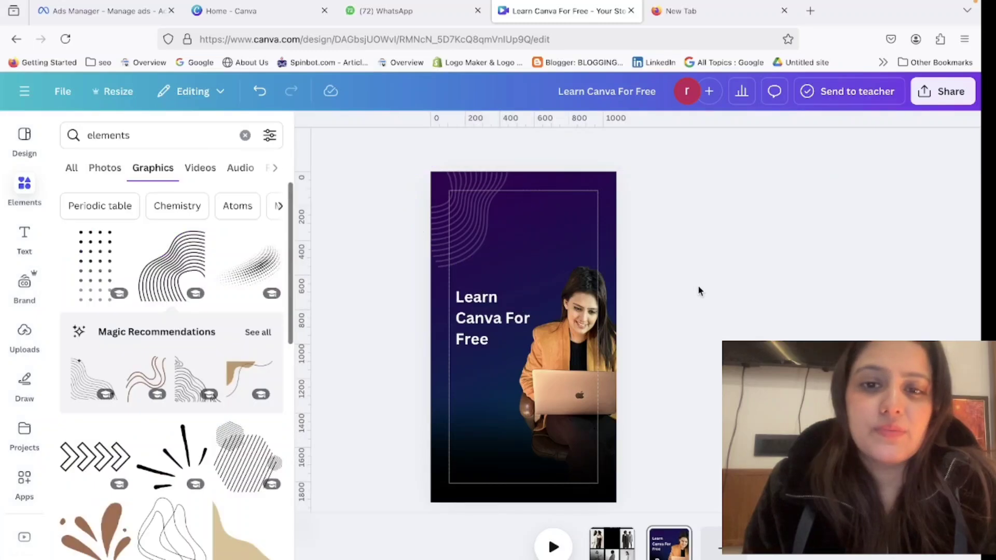
Step: Insert the curved halftone-dot graphic at the page's lower-left corner and recolour it white
scroll(223, 363, down, 3)
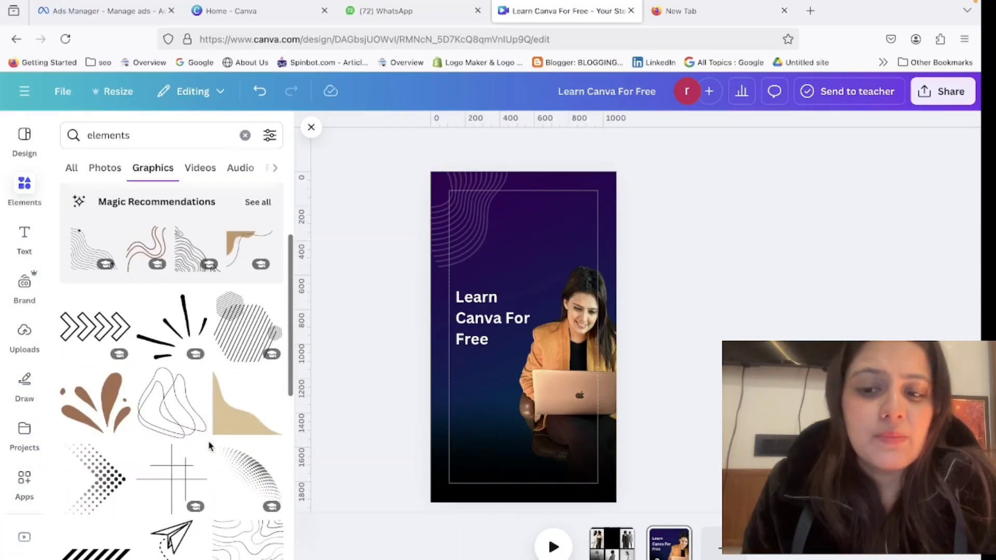
click(247, 470)
drag(486, 372, 418, 419)
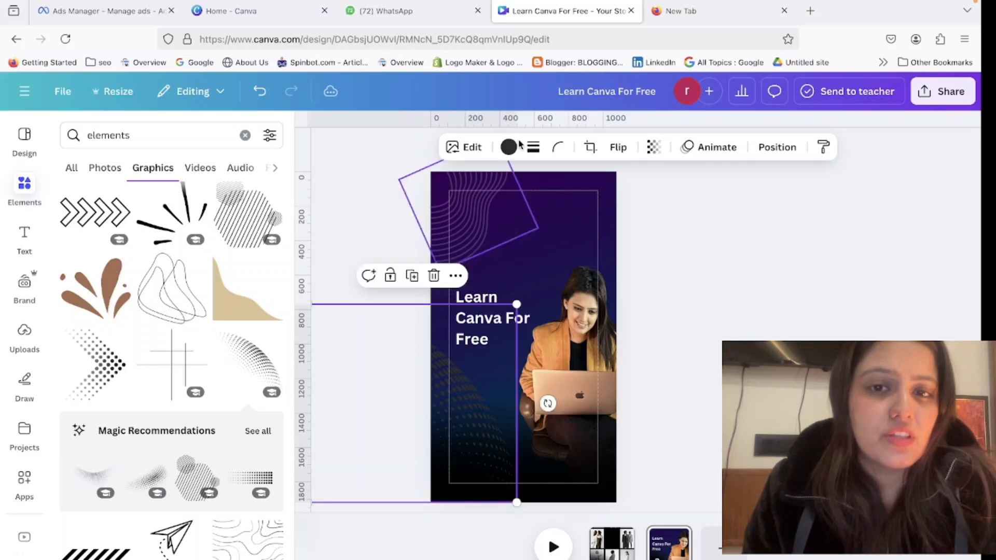
click(509, 148)
click(189, 240)
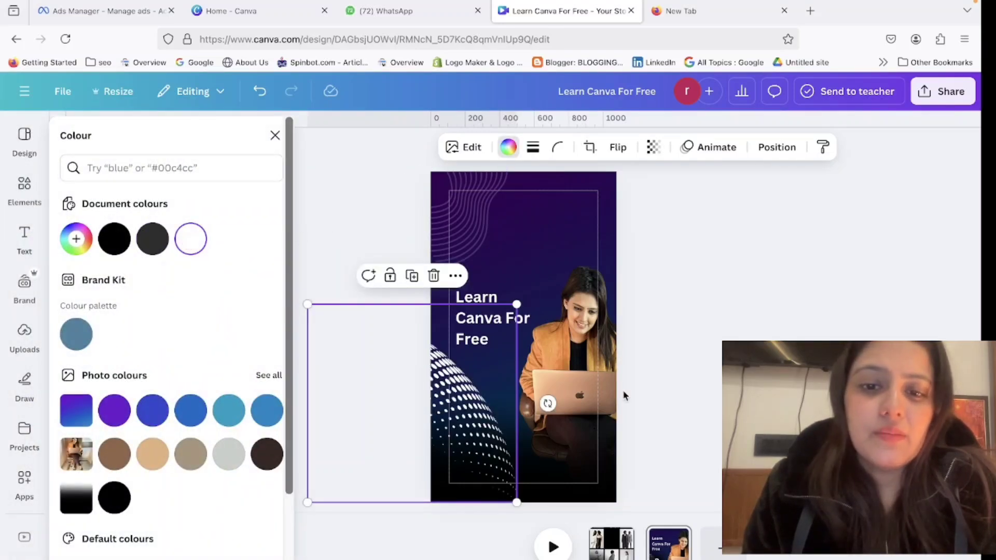
Step: Rotate the halftone-dot graphic clockwise against the page's lower-left edge and reduce its transparency to about 26
drag(550, 403, 539, 452)
drag(474, 407, 460, 415)
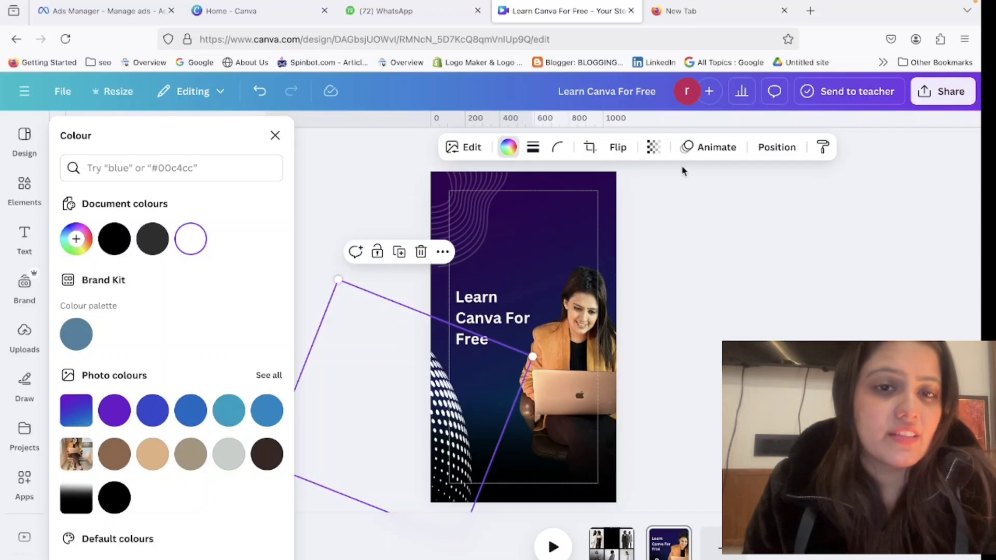
click(655, 147)
drag(656, 205, 628, 205)
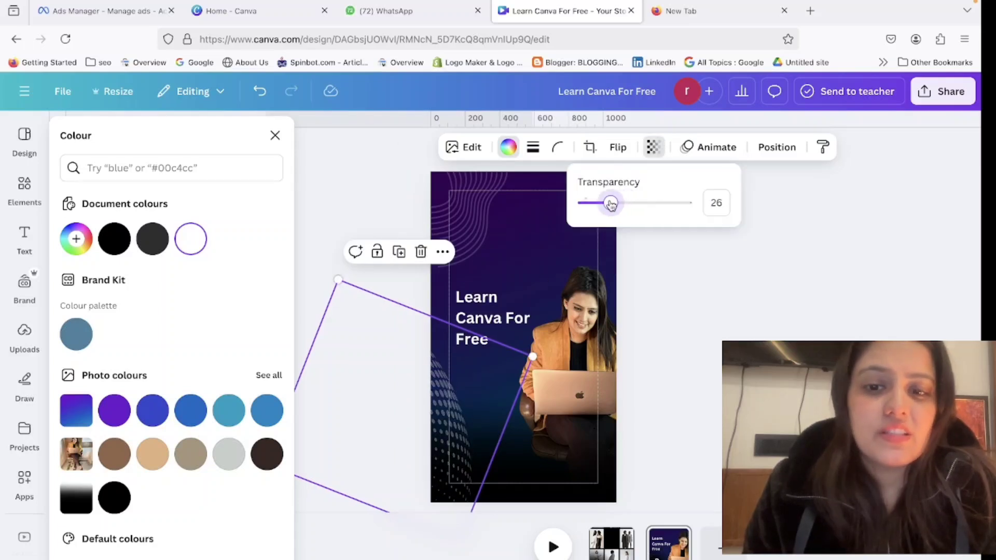
click(730, 290)
click(729, 290)
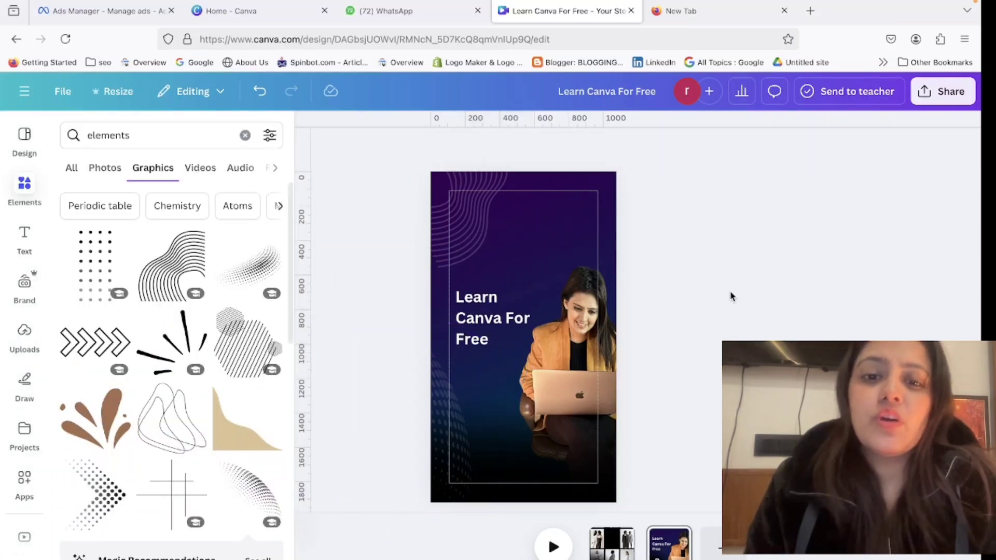
Step: Insert the contour-line pattern graphic and delete the halftone dots and the wavy lines from the page's left side
scroll(226, 423, down, 3)
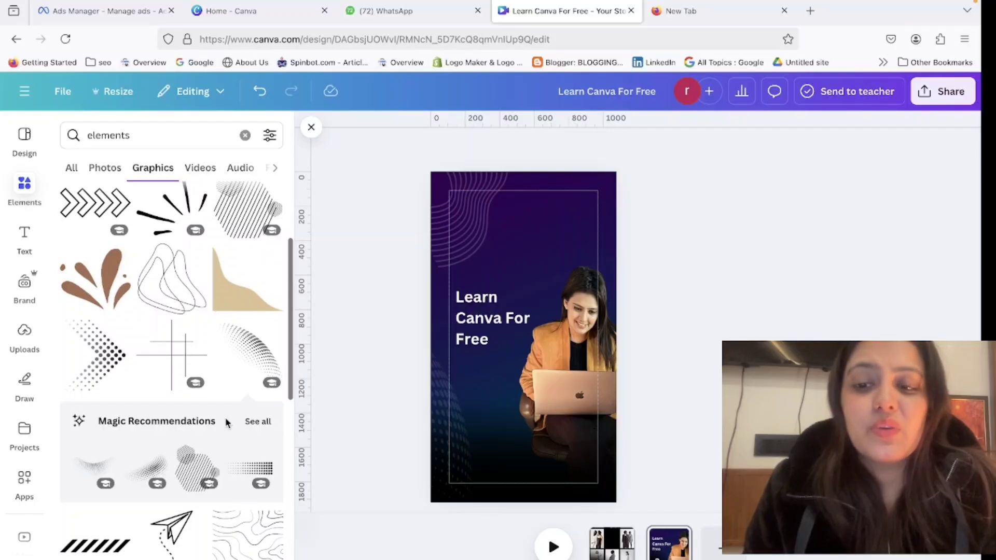
scroll(227, 418, down, 3)
click(233, 371)
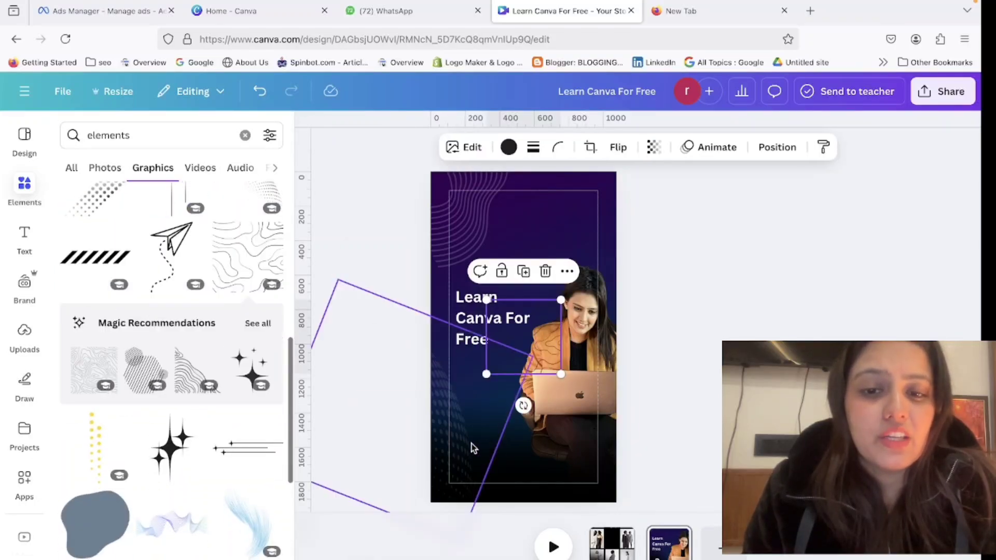
drag(471, 445, 158, 406)
drag(438, 226, 270, 13)
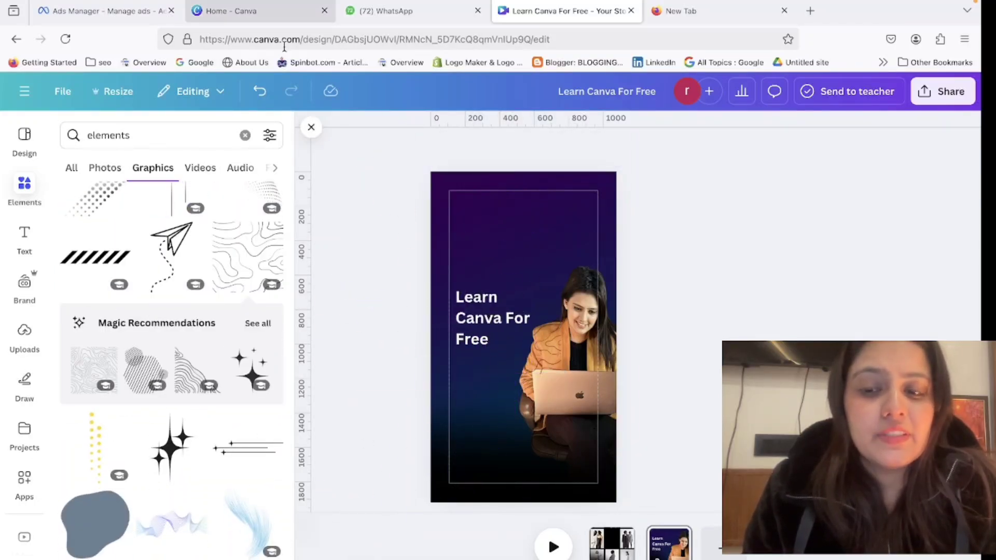
Step: Enlarge the contour-line pattern to about 2348 × 2348 px and position it so it covers the whole page
click(541, 369)
drag(487, 375, 241, 499)
drag(491, 401, 596, 258)
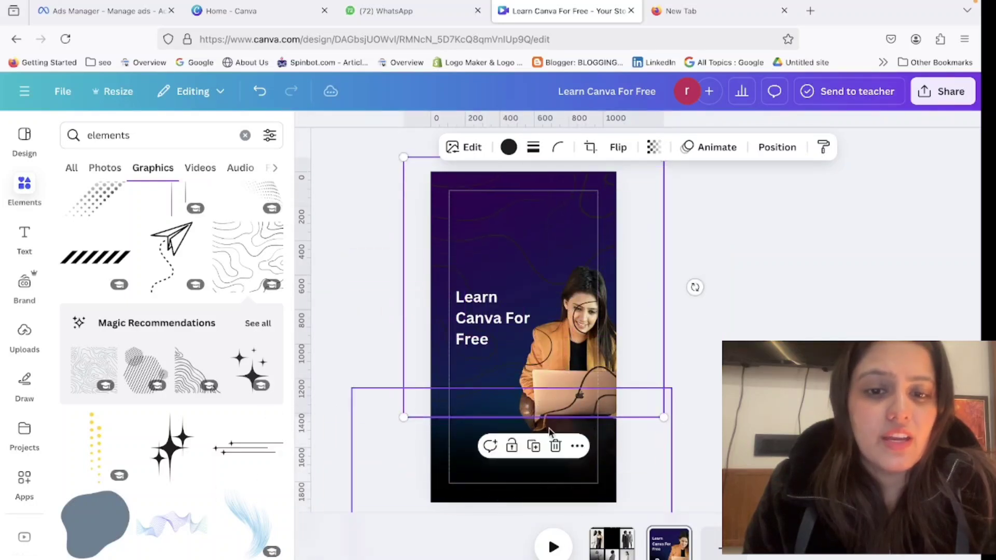
drag(664, 418, 808, 559)
drag(623, 361, 580, 359)
Step: Recolour the contour-line pattern light grey and send it backward to the bottom of the layer order
click(508, 147)
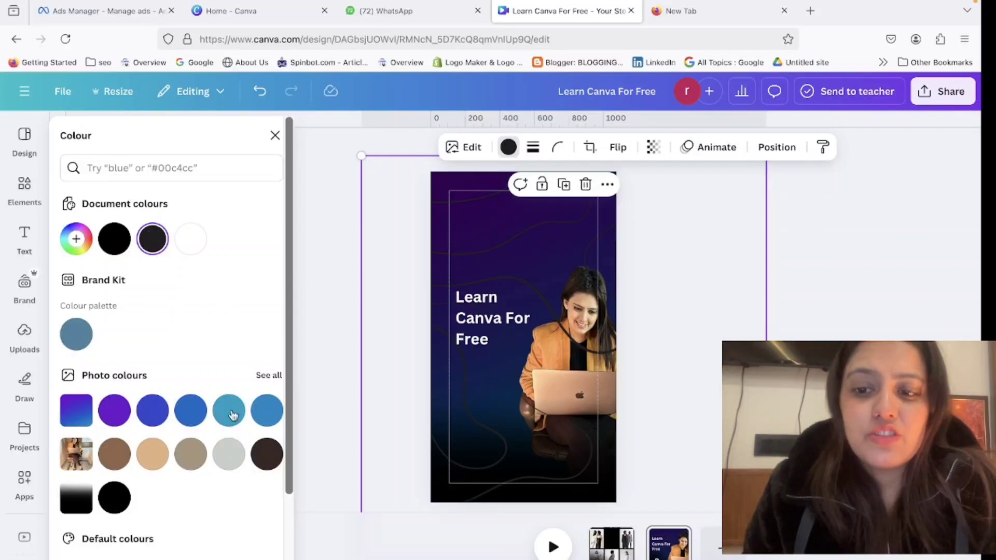
click(226, 458)
click(769, 150)
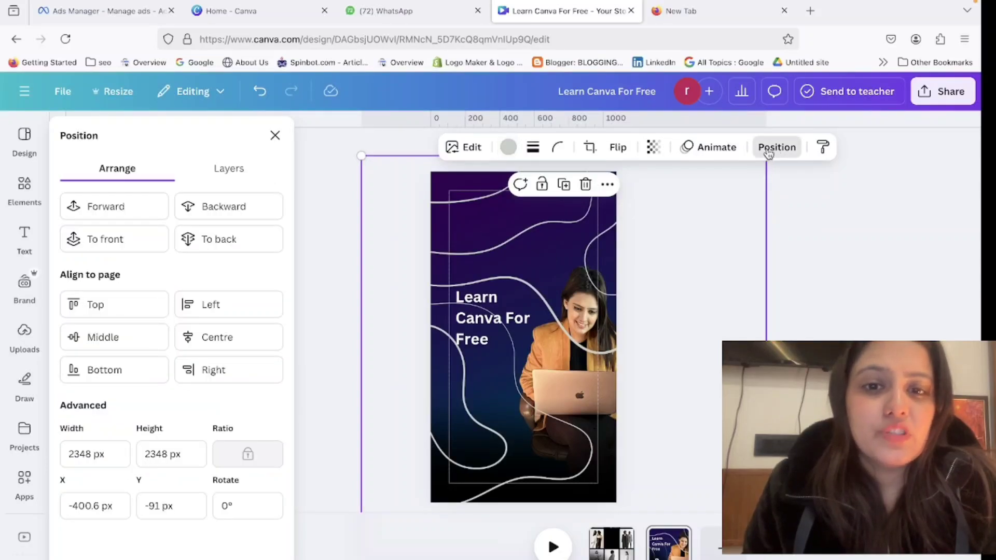
click(191, 209)
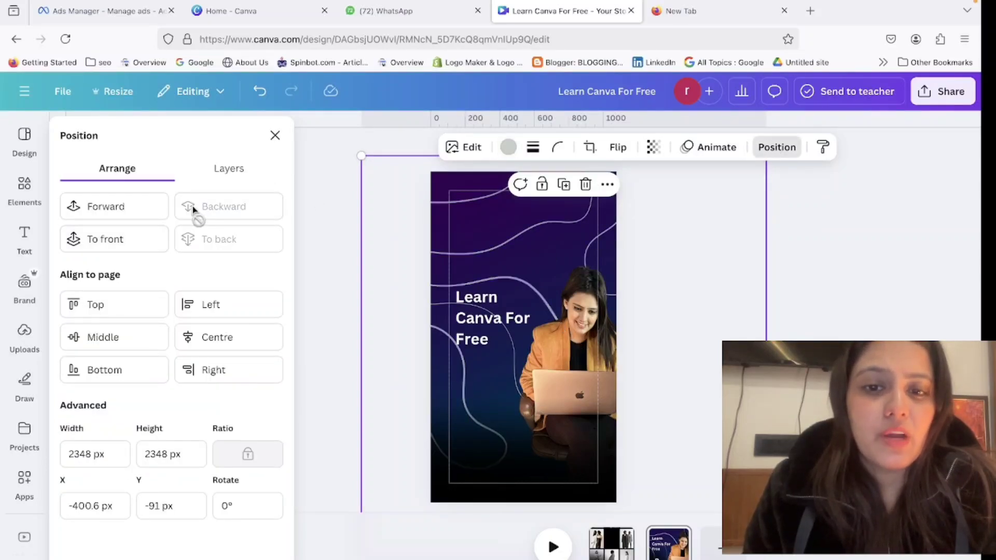
Step: Set the contour-line pattern's transparency to 11
click(654, 147)
drag(691, 202, 626, 201)
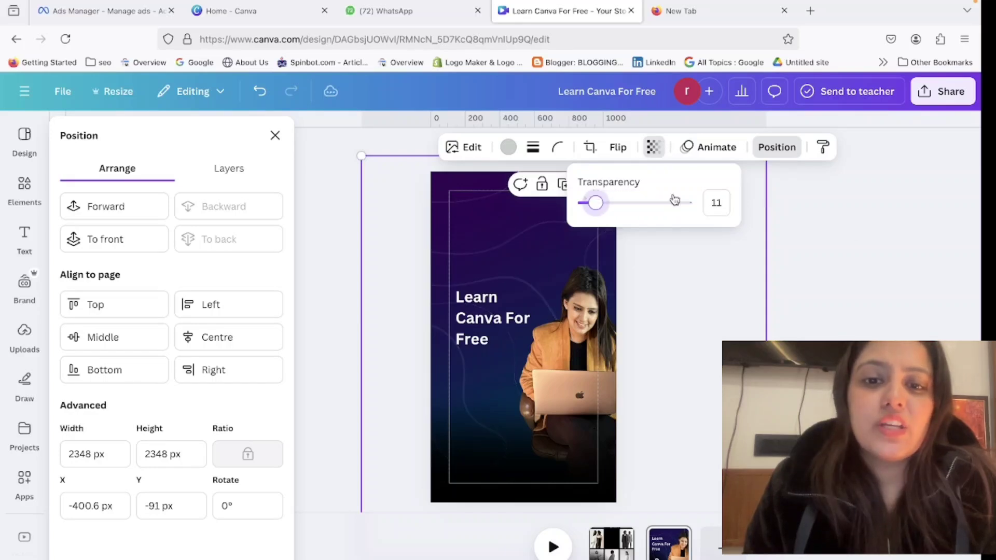
click(919, 262)
click(916, 259)
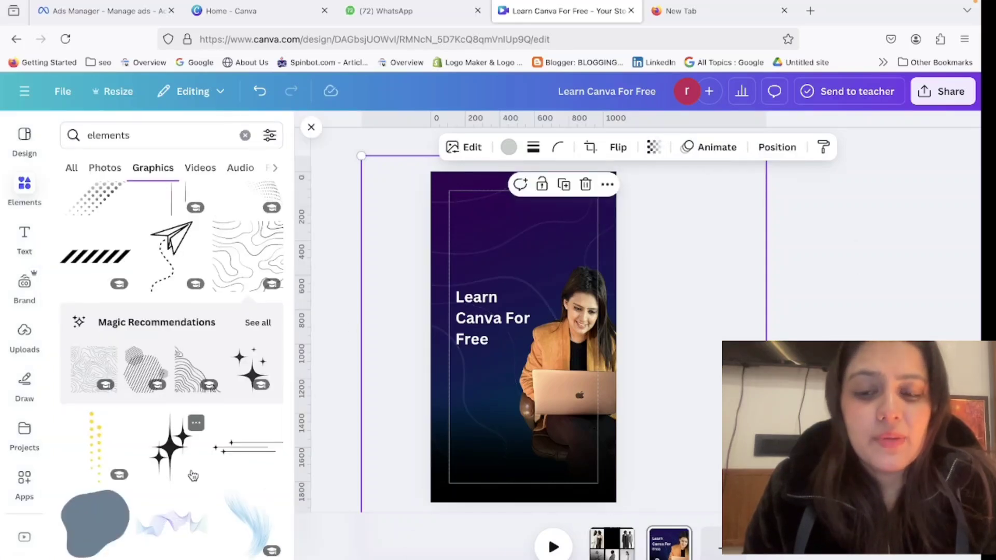
Step: Insert the yellow halftone circle graphic, enlarge it to about 976 × 973 px and place it over the woman
scroll(193, 476, down, 10)
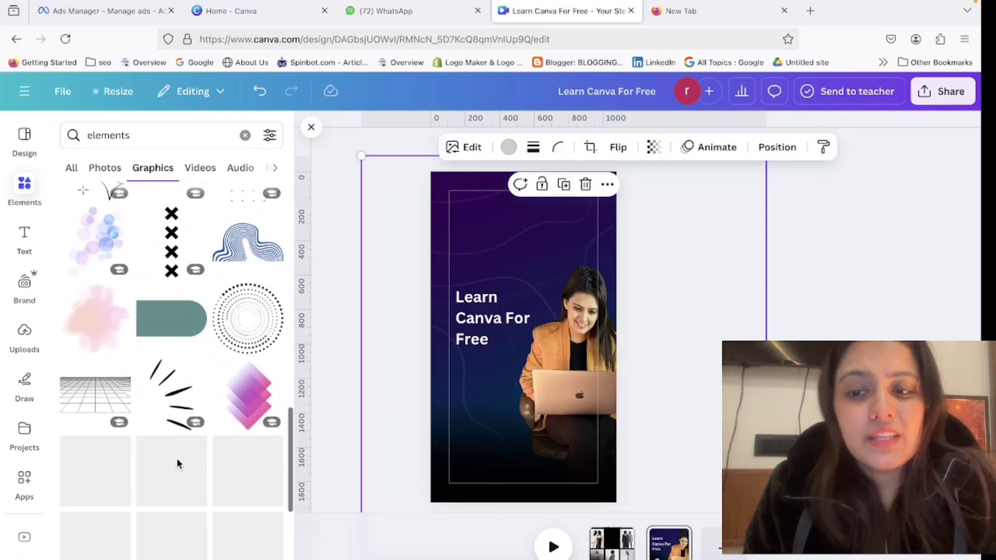
scroll(105, 413, down, 3)
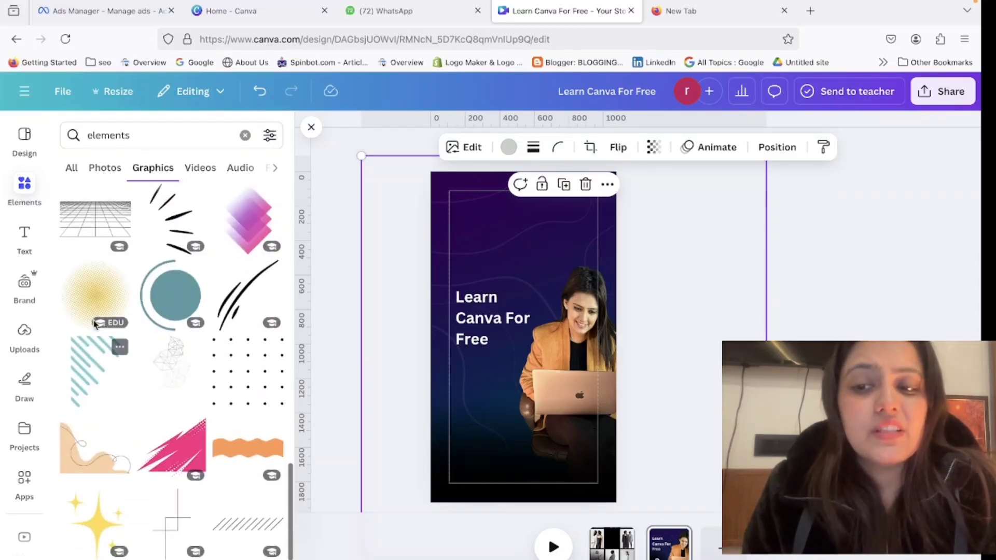
click(95, 295)
drag(561, 374, 654, 469)
drag(579, 399, 572, 332)
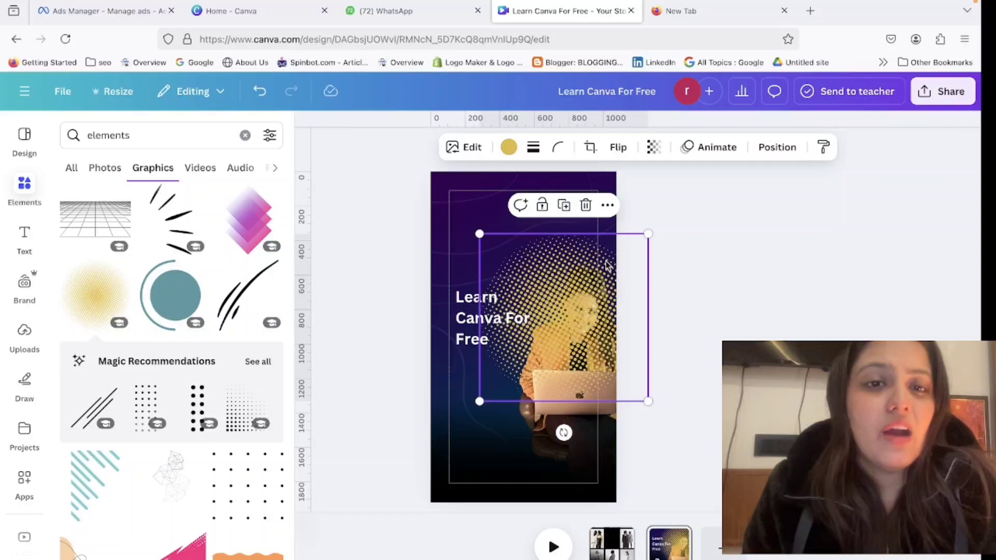
Step: Send the yellow halftone circle backward behind the woman and the black fade, and move it to the page's bottom edge
click(776, 148)
click(244, 202)
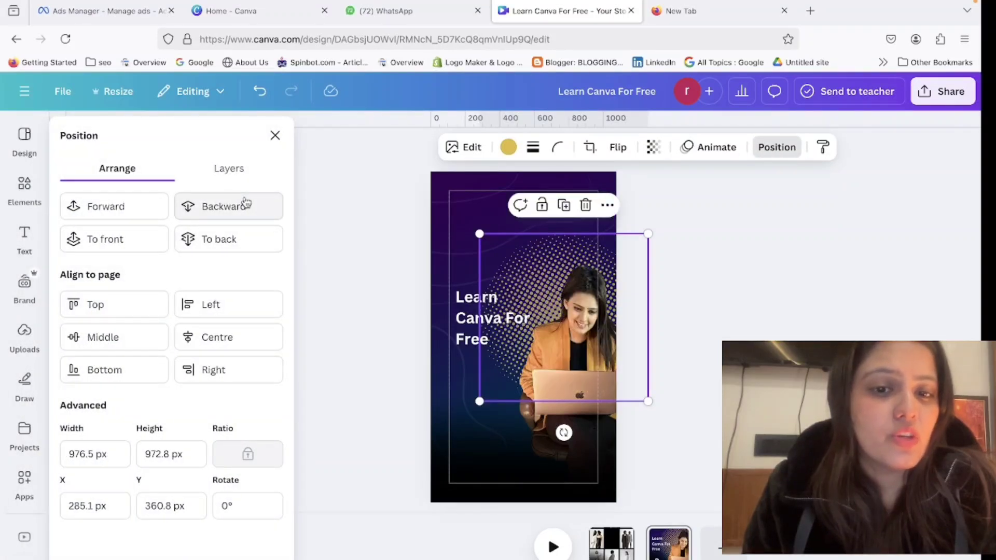
drag(531, 242, 500, 447)
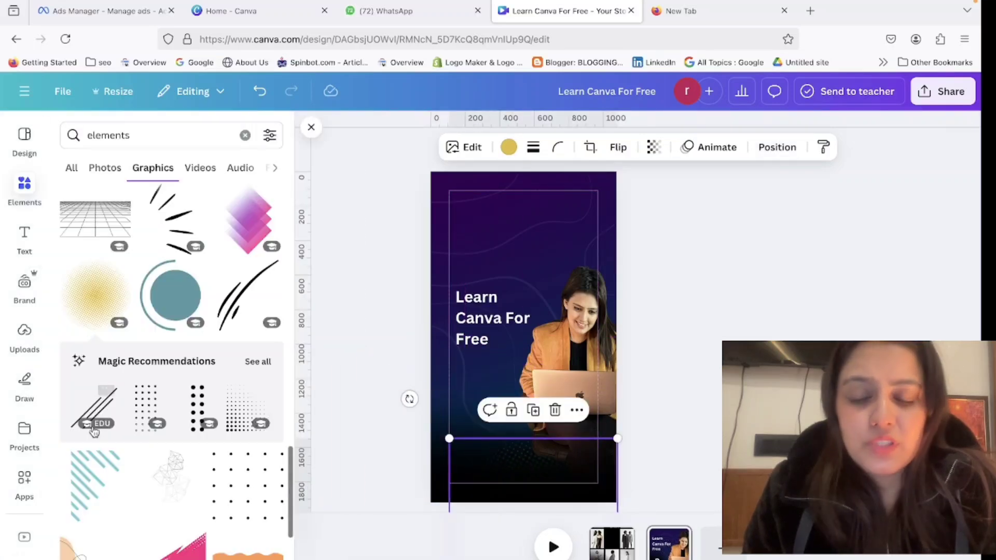
Step: Browse the "elements" graphics for another background decoration and open the details of the contour-line Simple Pattern Element
scroll(96, 441, down, 10)
scroll(97, 447, down, 4)
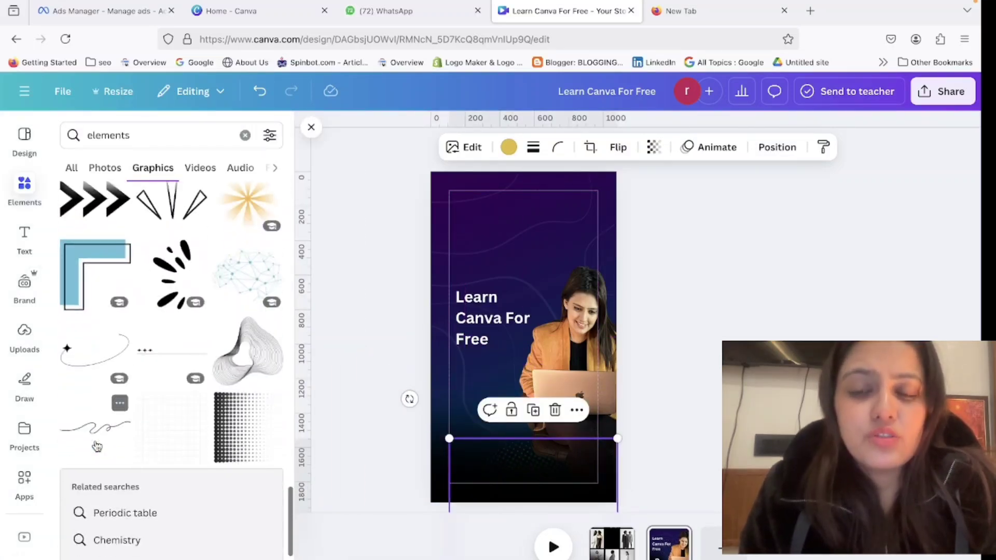
scroll(96, 430, down, 10)
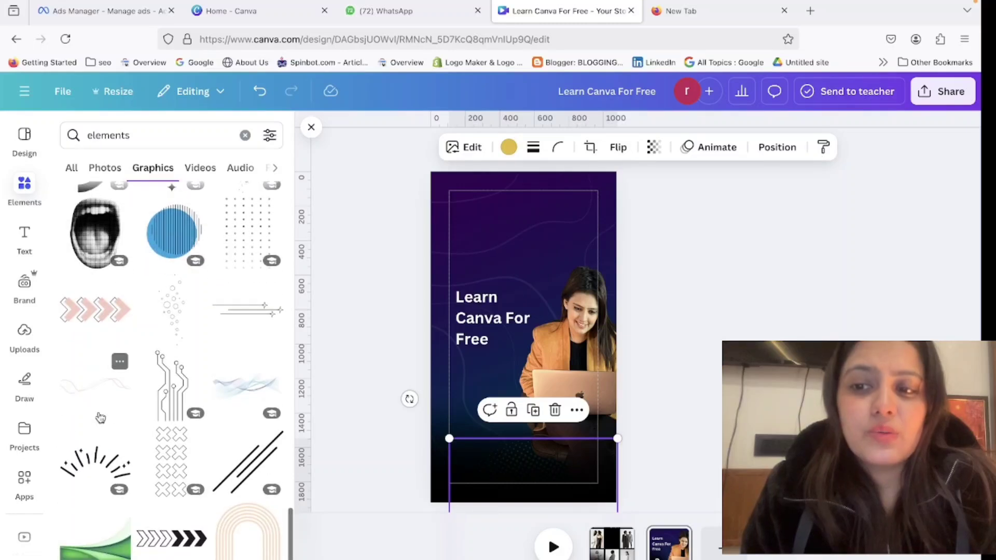
scroll(103, 393, down, 5)
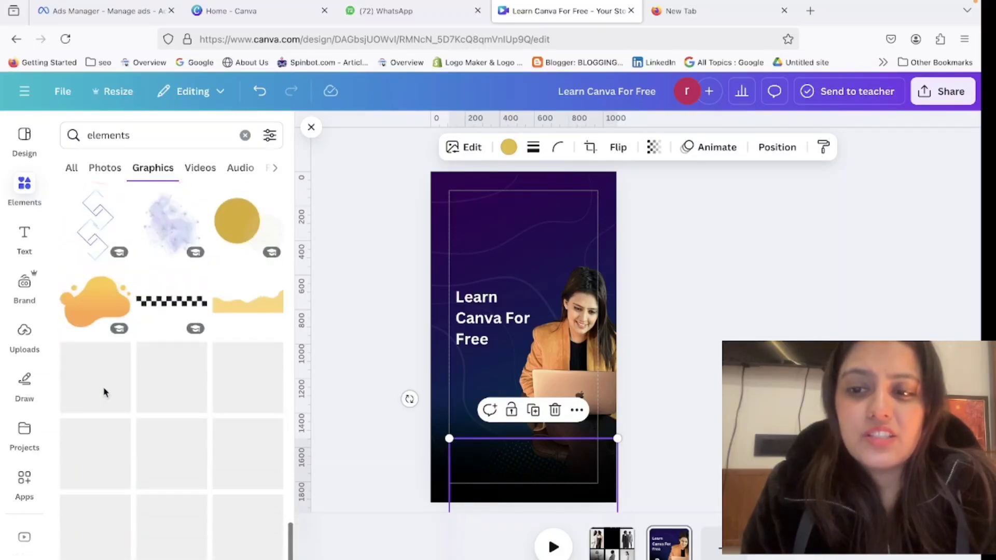
scroll(105, 393, down, 6)
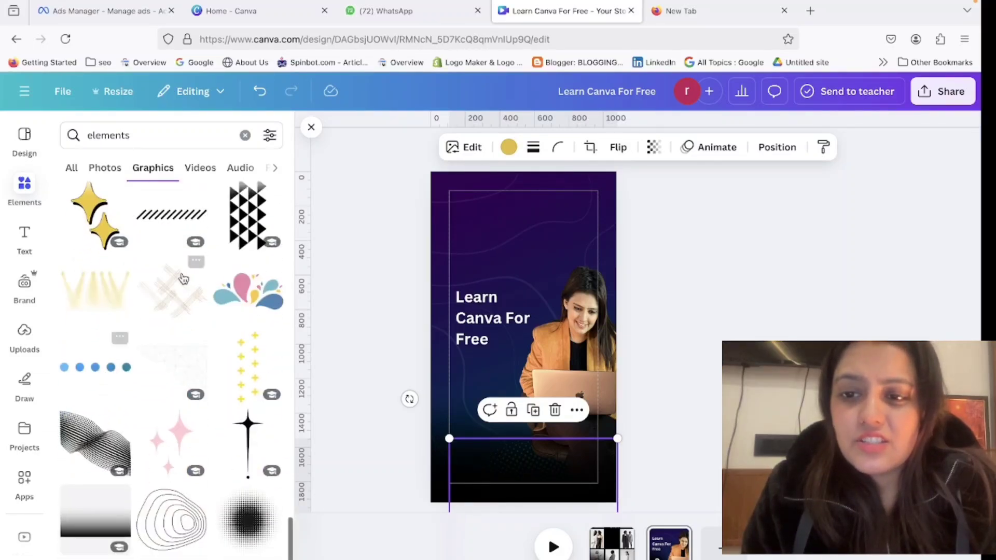
scroll(141, 395, down, 12)
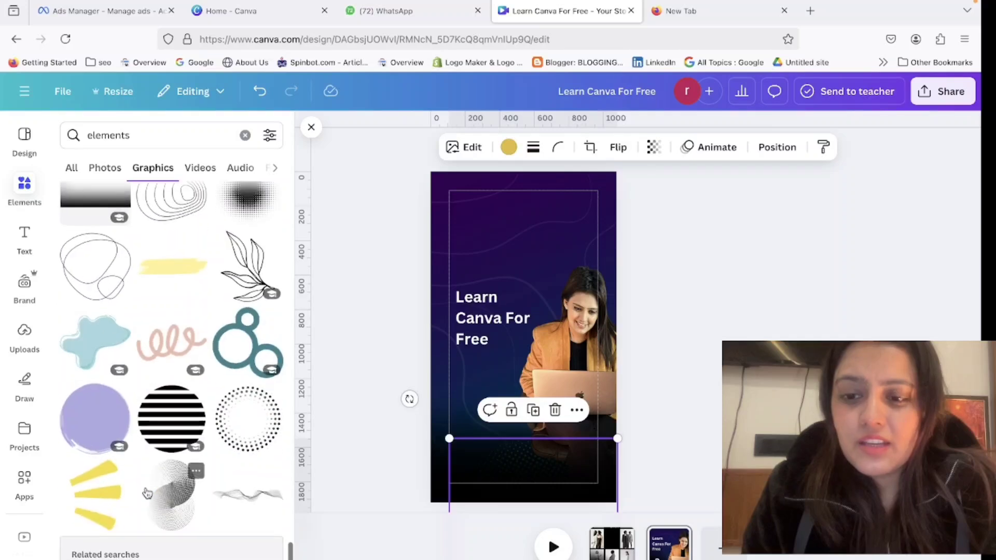
scroll(147, 491, up, 5)
scroll(147, 490, down, 4)
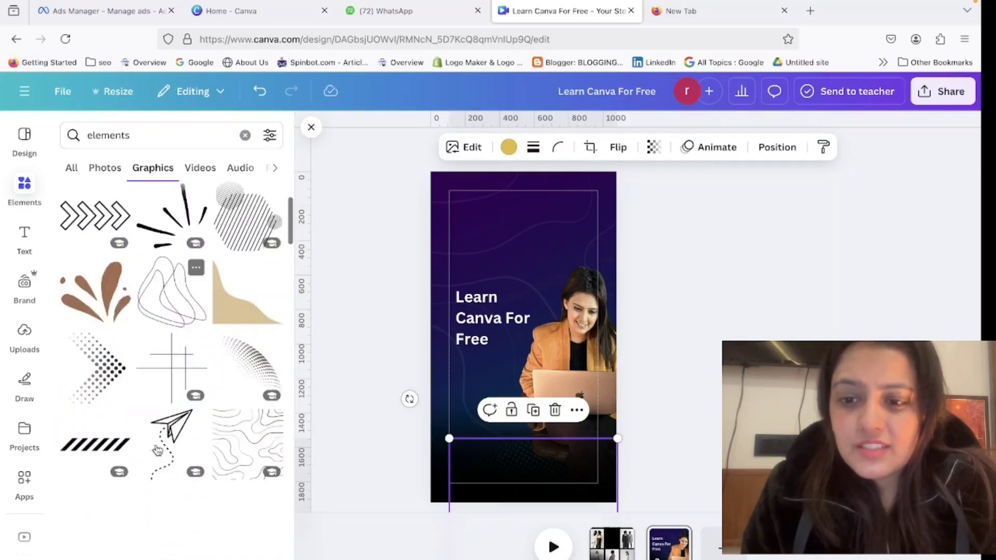
scroll(280, 308, down, 1)
click(272, 287)
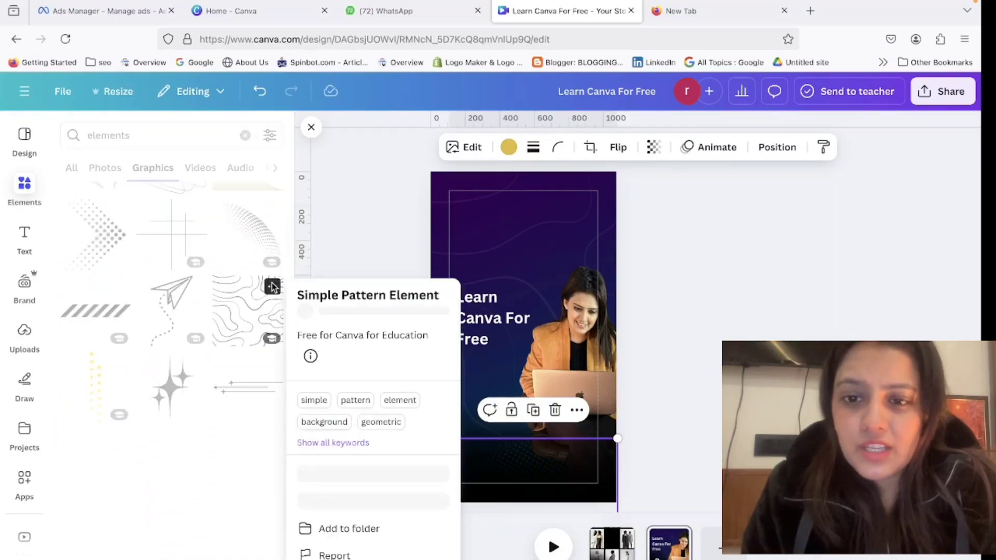
Step: View the Simple Pattern Element's own page with its similar icons and return to the story design
click(321, 292)
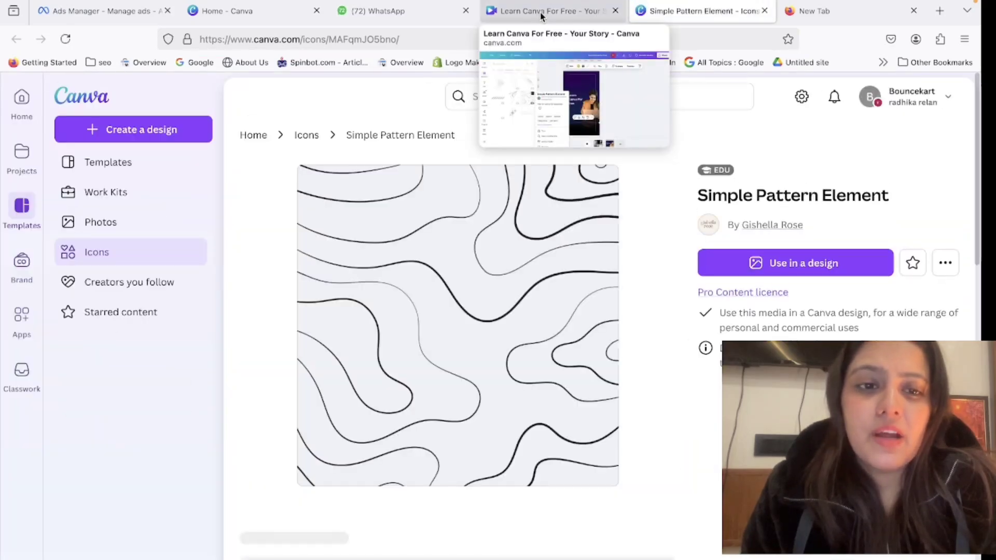
scroll(456, 311, down, 3)
scroll(445, 423, down, 10)
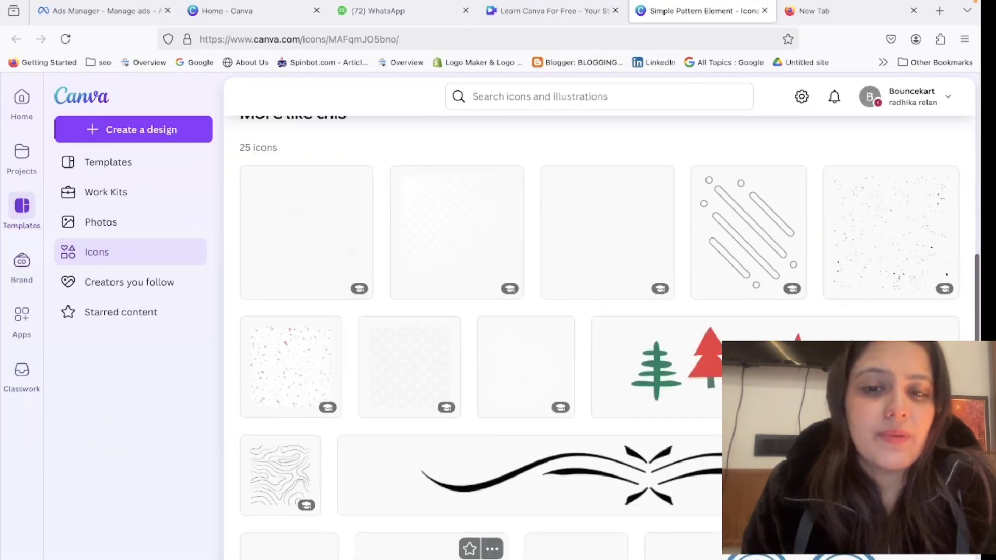
scroll(445, 423, up, 13)
click(547, 11)
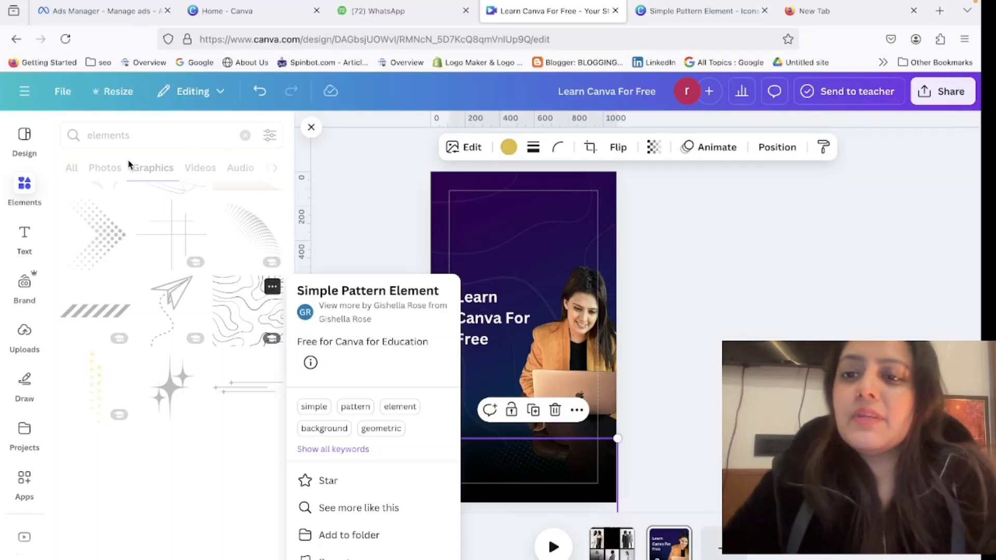
Step: Search the graphics for "pattern element" and browse them for another background decoration
click(161, 141)
double_click(162, 140)
key(BackSpace)
text(pa)
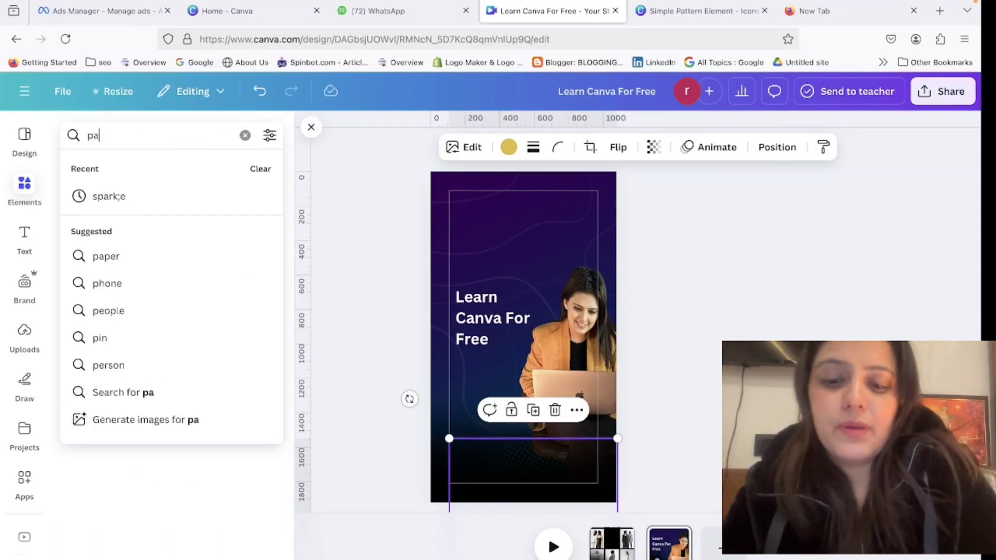
text(ttern element)
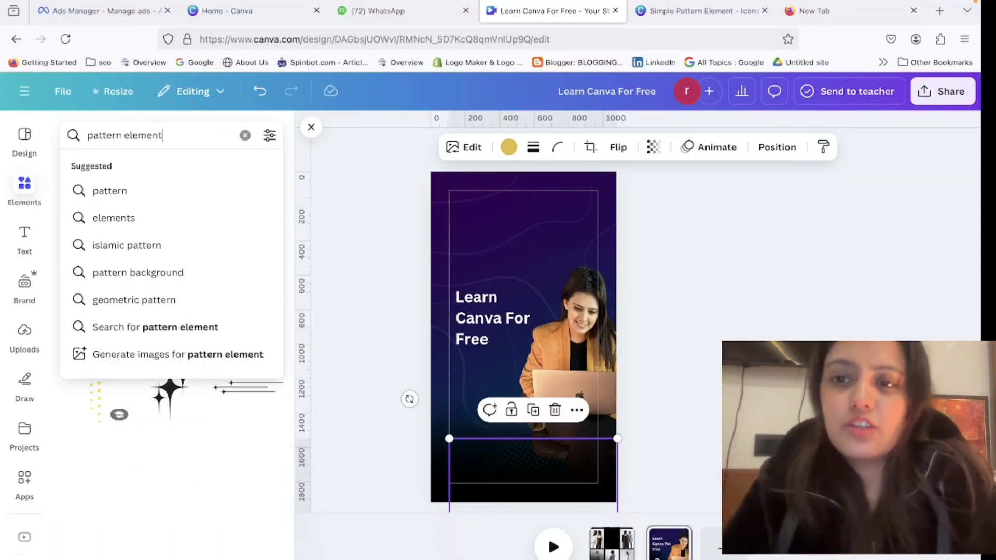
key(Return)
scroll(173, 414, down, 6)
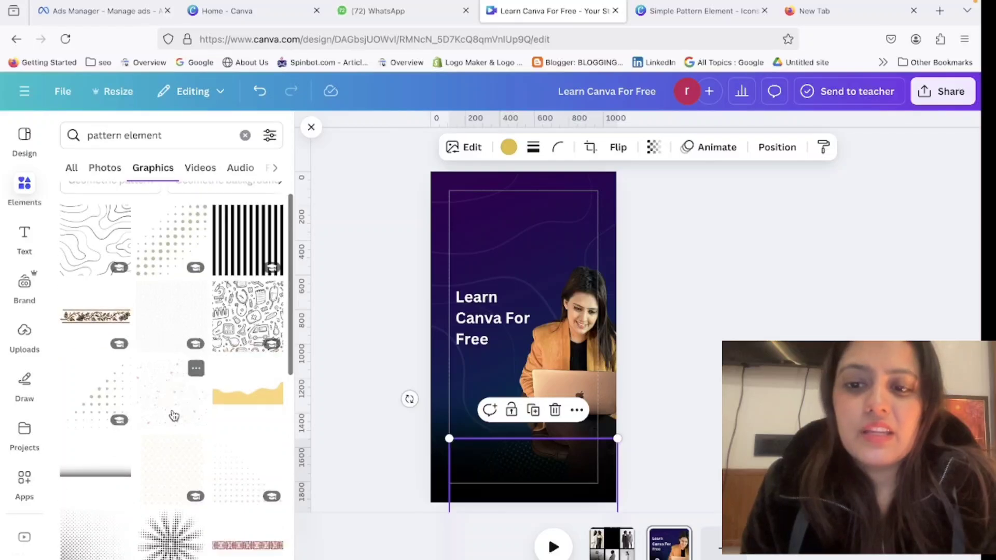
scroll(173, 413, down, 6)
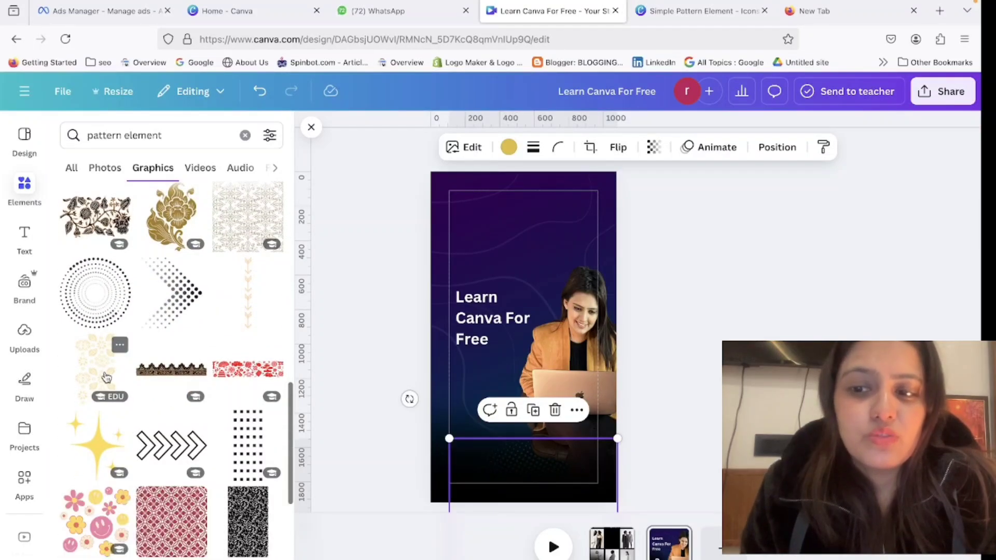
click(124, 361)
drag(529, 366, 244, 377)
scroll(243, 377, down, 6)
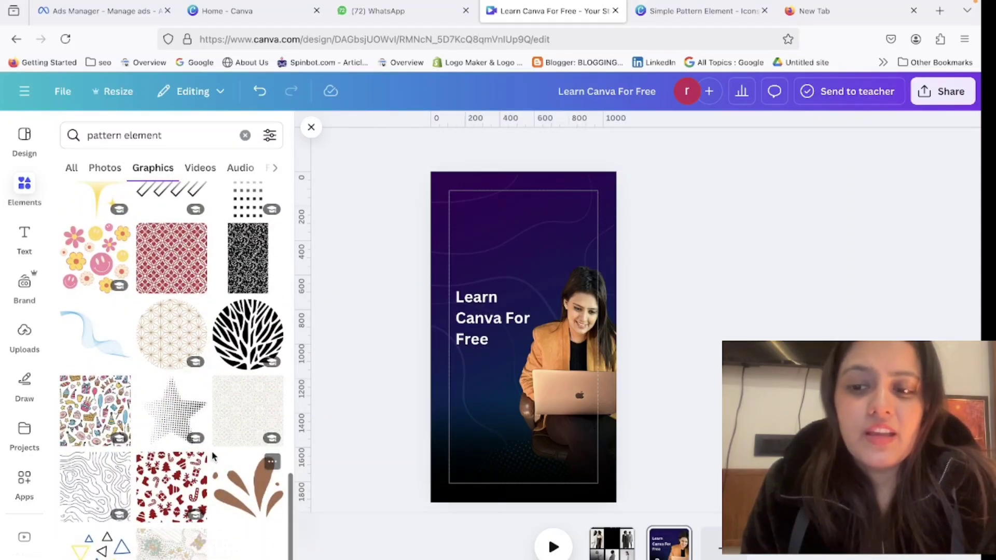
Step: Try the Background text effect on the "Learn Canva For Free" title, check its colour choices and undo the effect
click(477, 336)
click(478, 345)
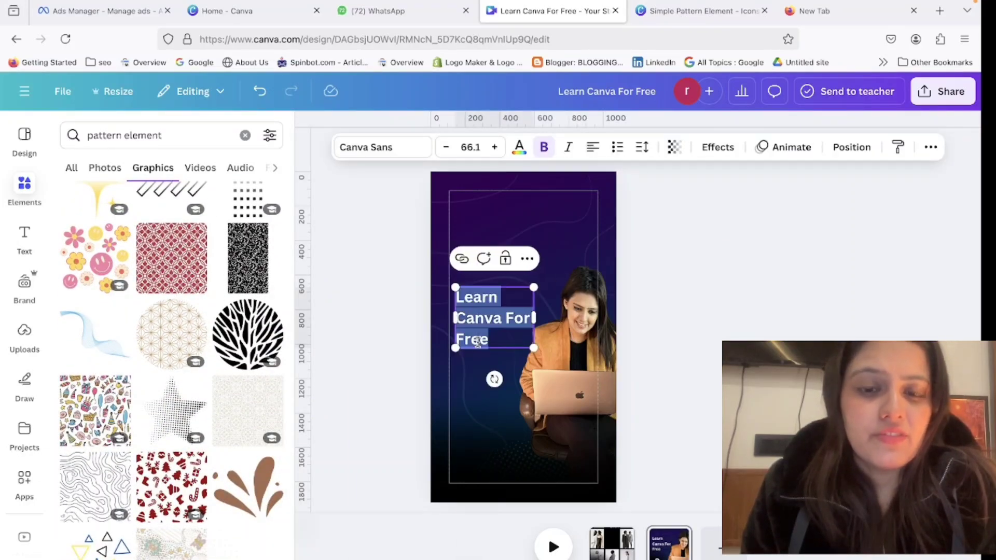
click(489, 340)
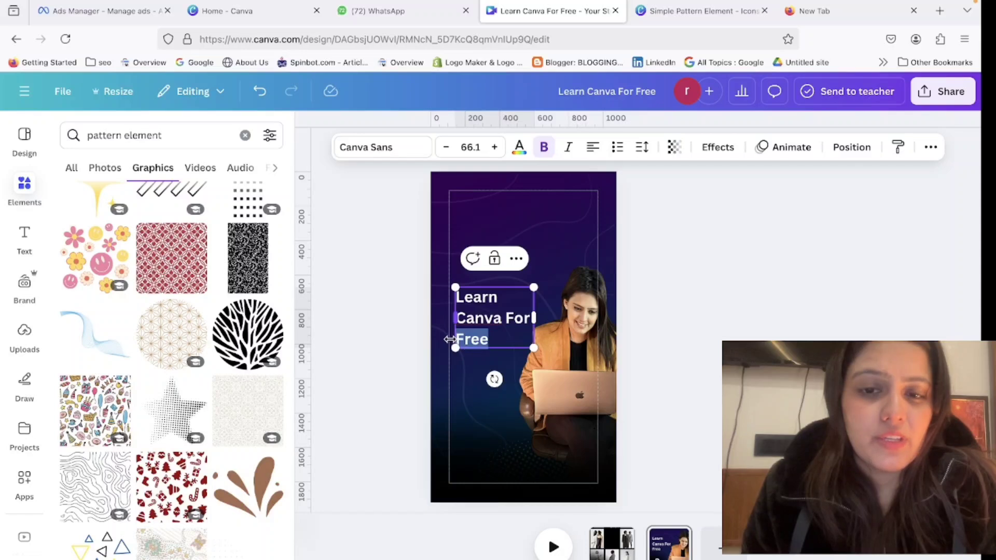
click(708, 149)
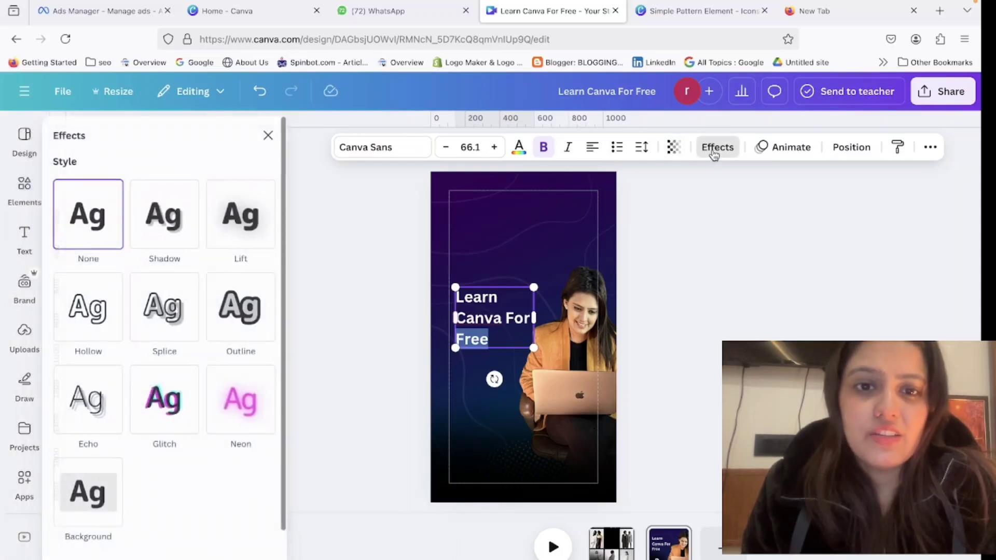
scroll(195, 423, down, 1)
click(99, 418)
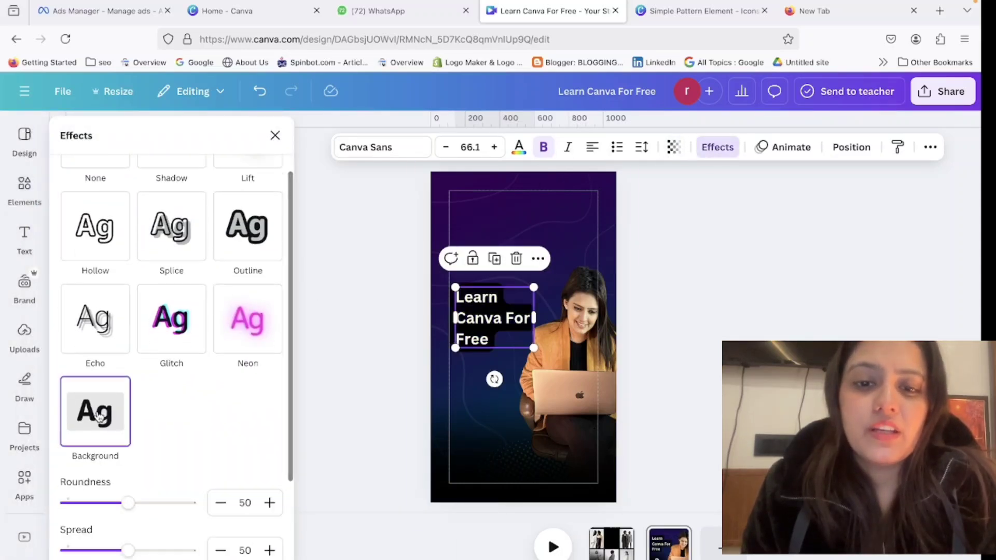
scroll(156, 451, down, 3)
click(272, 446)
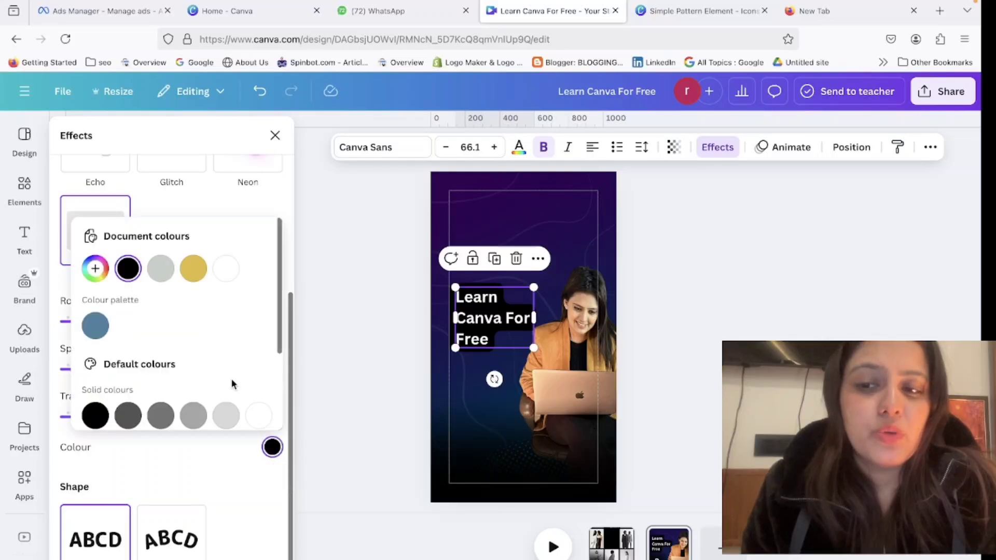
click(351, 300)
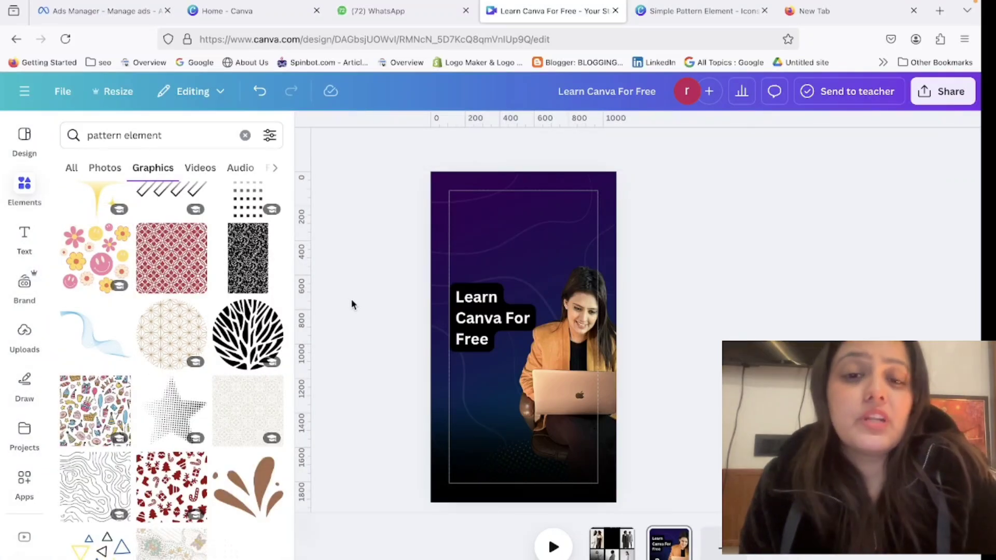
key(super+z)
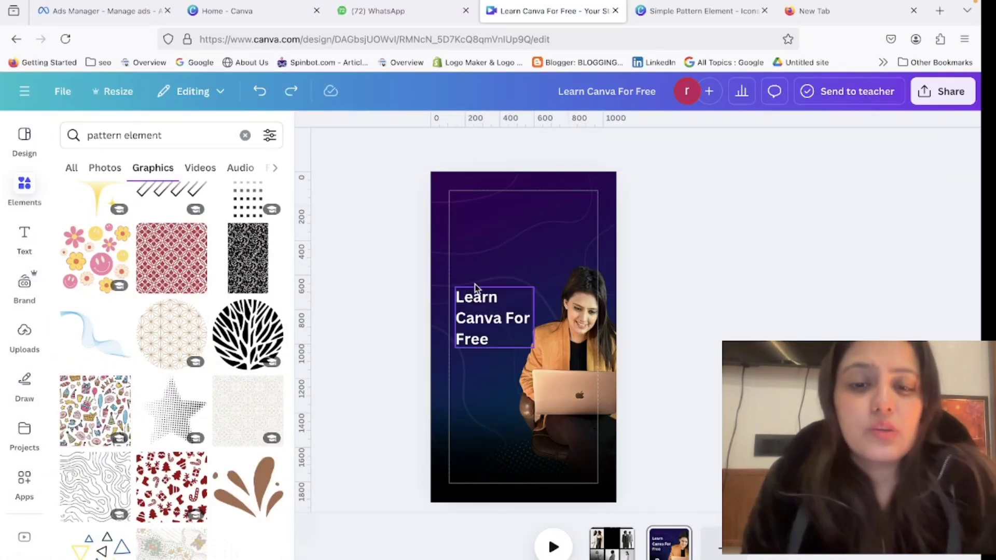
Step: Delete the word "Free" from the title so that it reads "Learn Canva For"
click(513, 306)
double_click(500, 337)
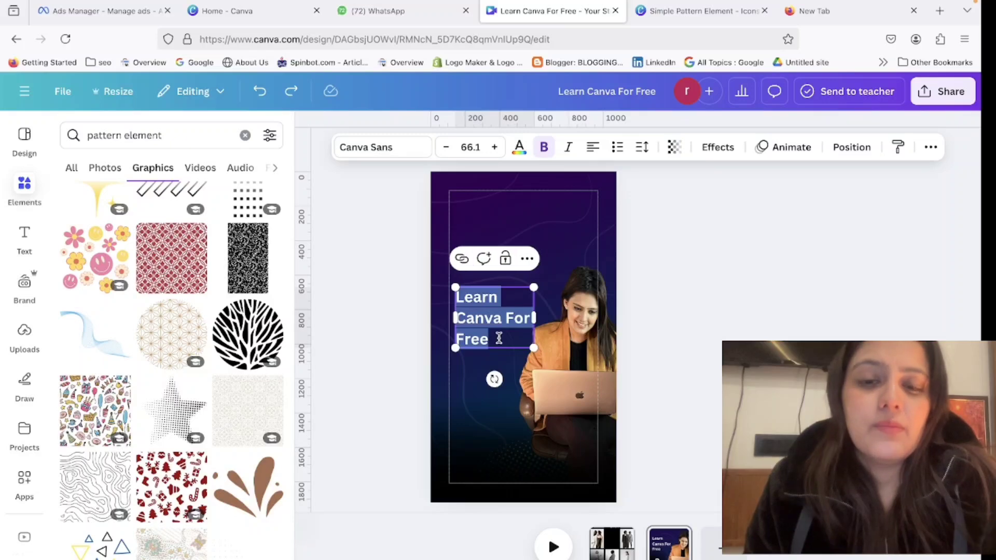
click(499, 338)
key(BackSpace)
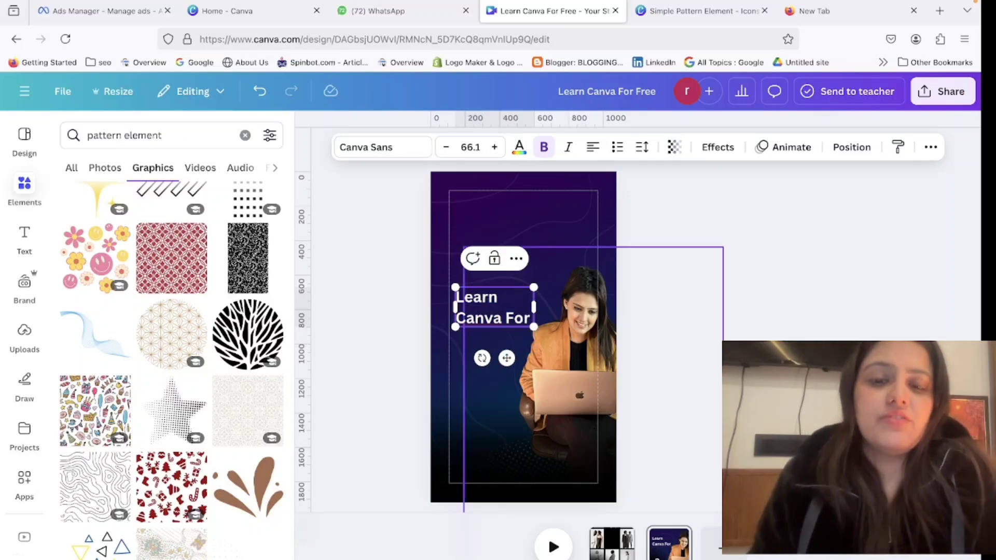
click(323, 249)
Step: Search the graphics for "free" and look over the first badges and ribbons
double_click(168, 134)
click(245, 135)
text(free)
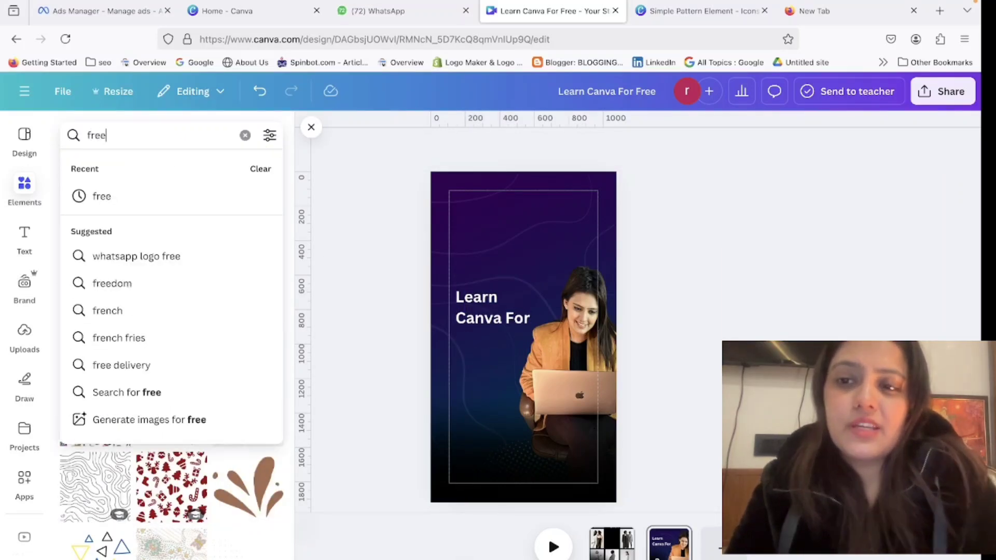
key(Return)
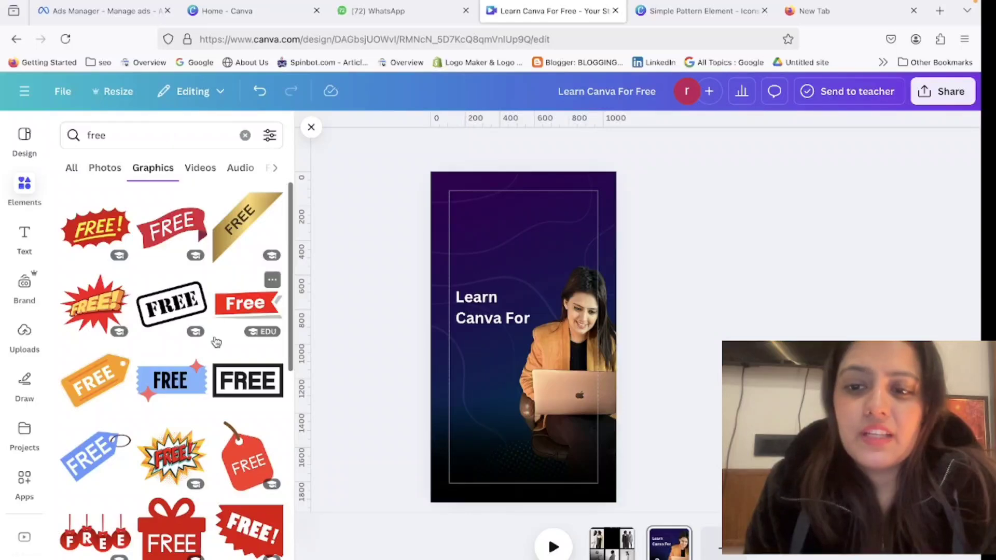
scroll(217, 341, down, 3)
scroll(229, 249, up, 3)
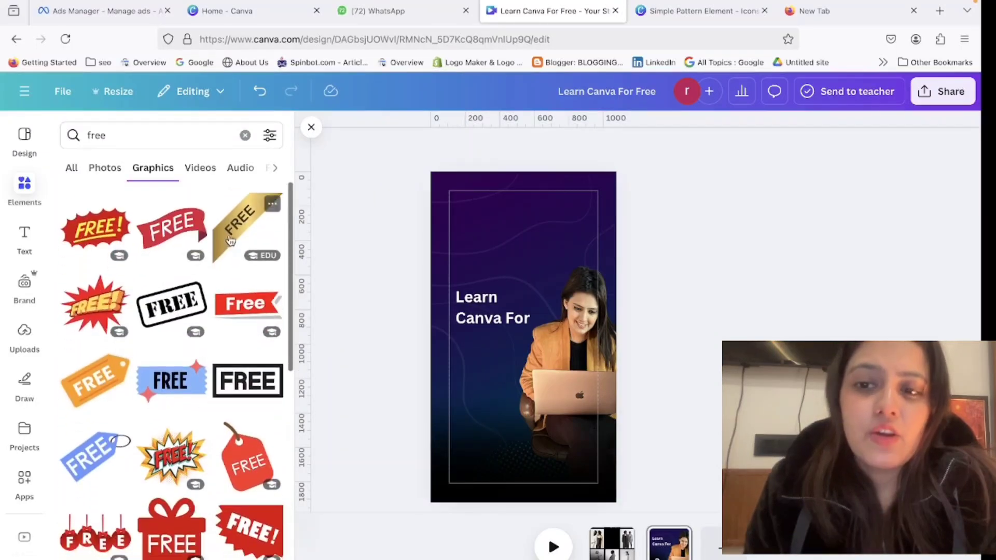
Step: Try the gold FREE ribbon across the page's upper-left corner and delete it
click(230, 239)
drag(563, 369, 518, 263)
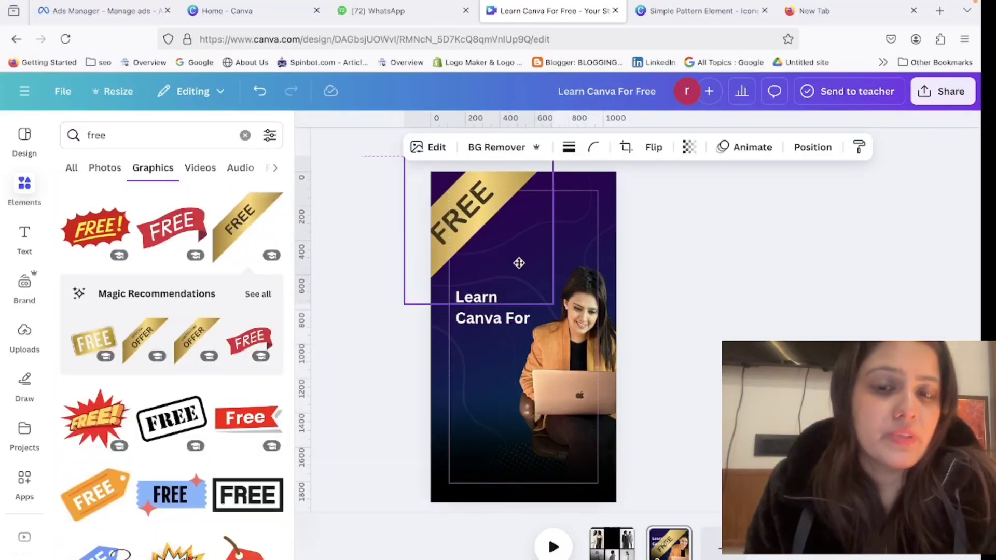
key(Delete)
Step: Browse the "free" graphics for a badge that could stand in for the title's removed word
scroll(160, 418, down, 3)
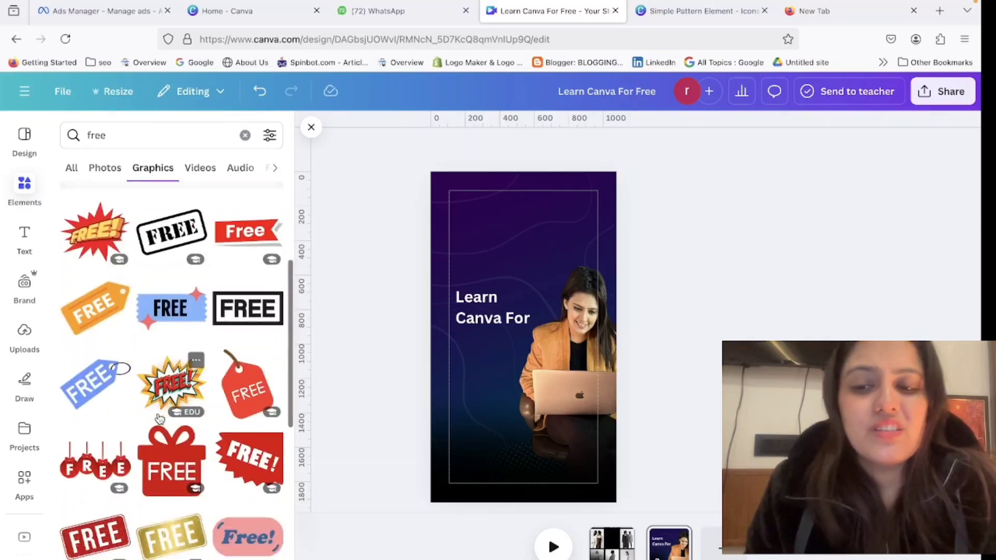
scroll(159, 419, down, 10)
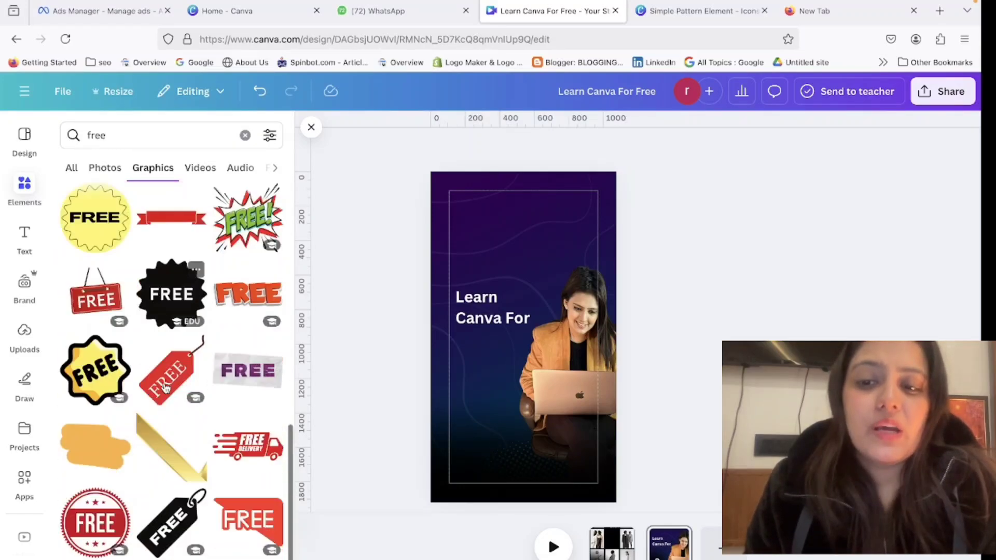
scroll(166, 386, down, 8)
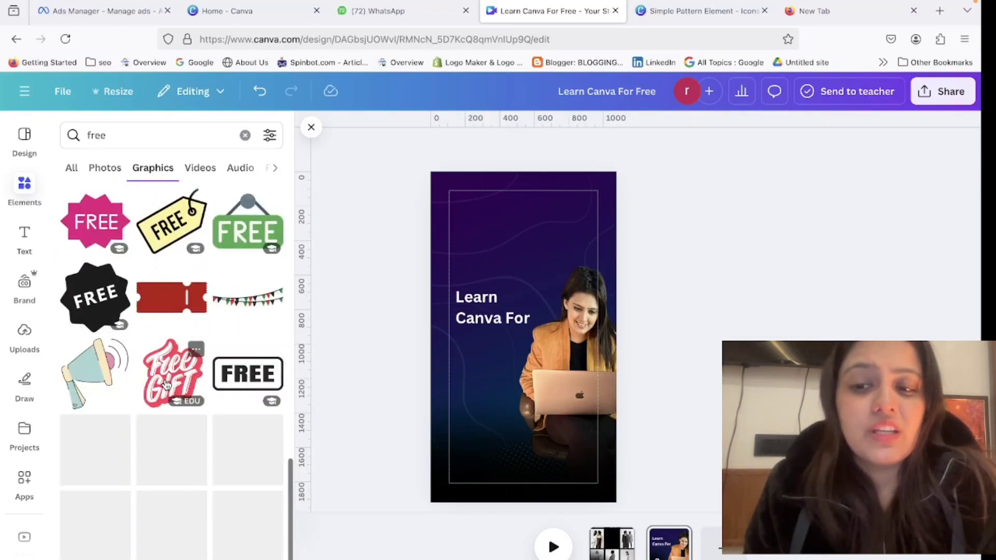
scroll(166, 383, down, 8)
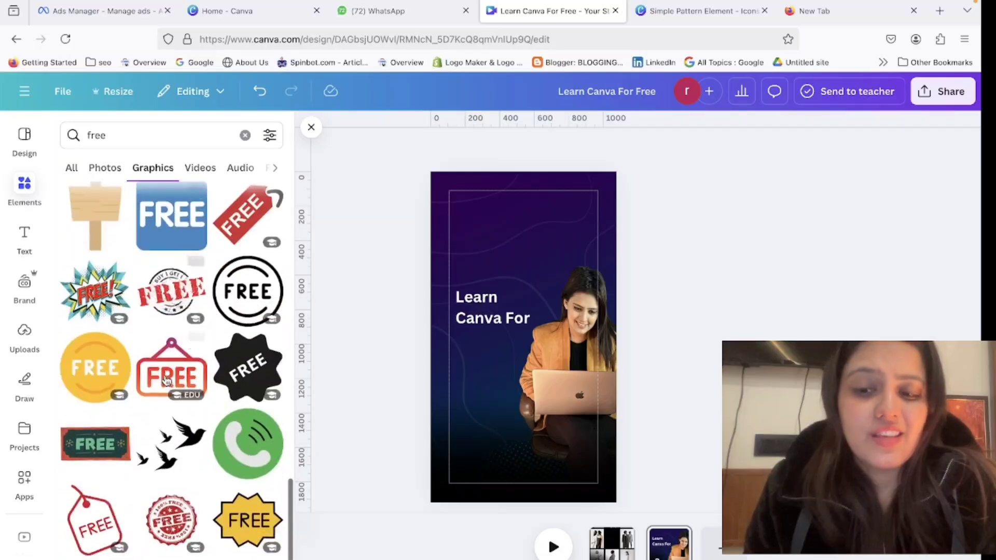
scroll(166, 381, down, 10)
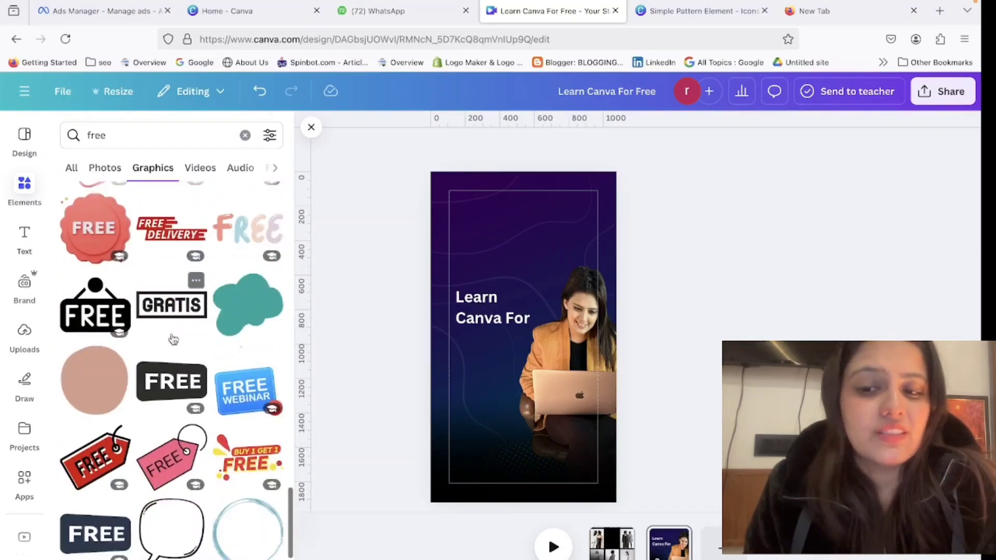
scroll(174, 340, down, 4)
scroll(173, 339, up, 20)
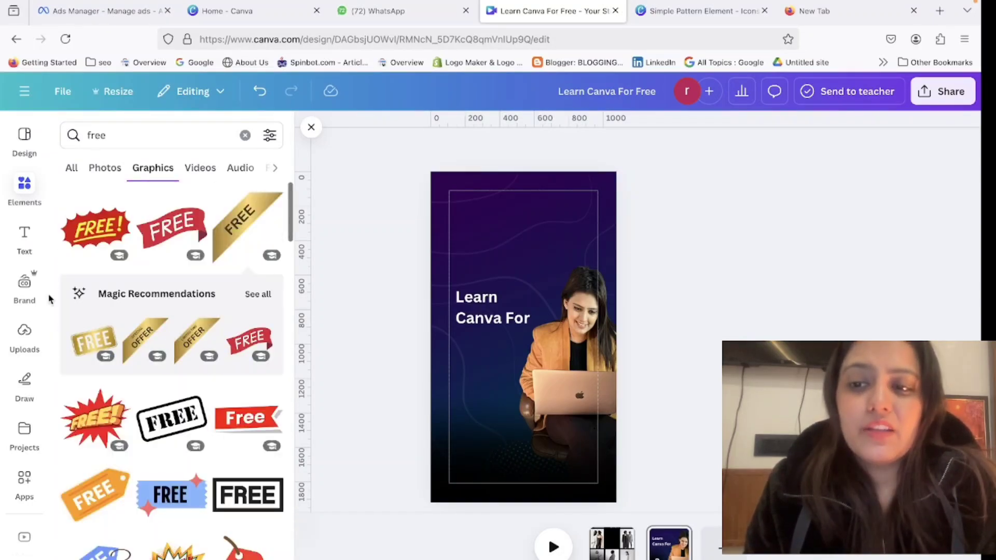
Step: Add a subheading reading "FREE" in uppercase and place it just below the "Learn Canva For" title
click(30, 240)
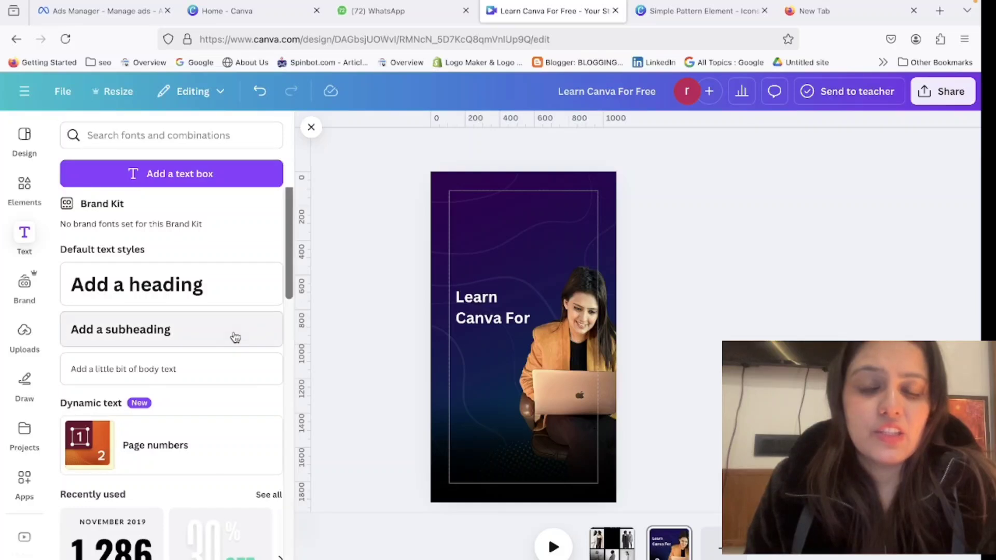
click(234, 330)
key(BackSpace)
text(free)
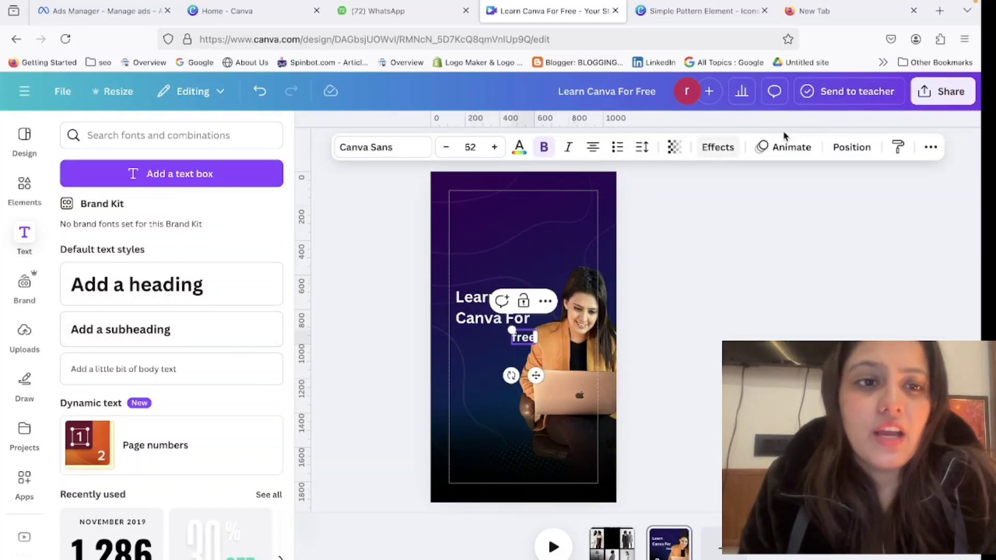
click(931, 149)
click(928, 179)
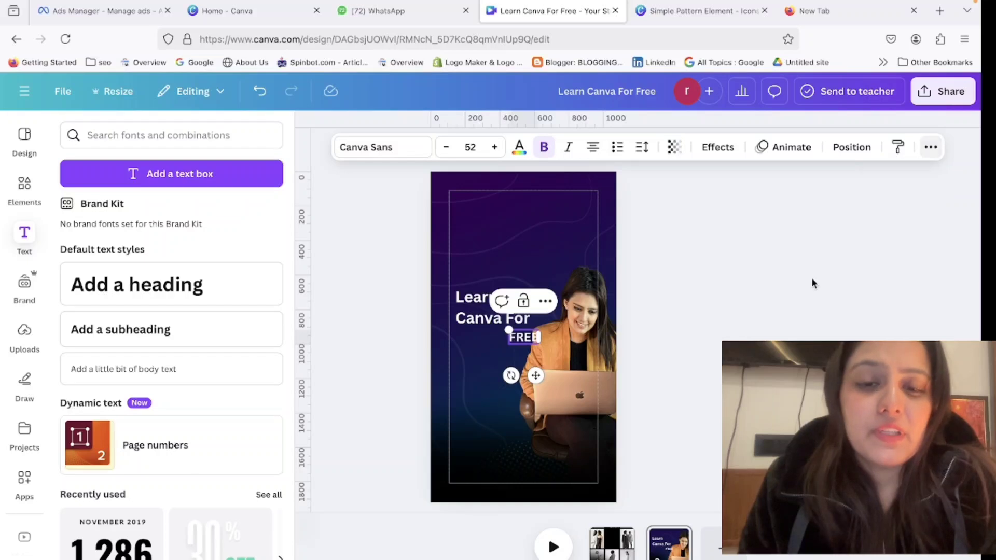
click(784, 340)
drag(524, 339, 494, 353)
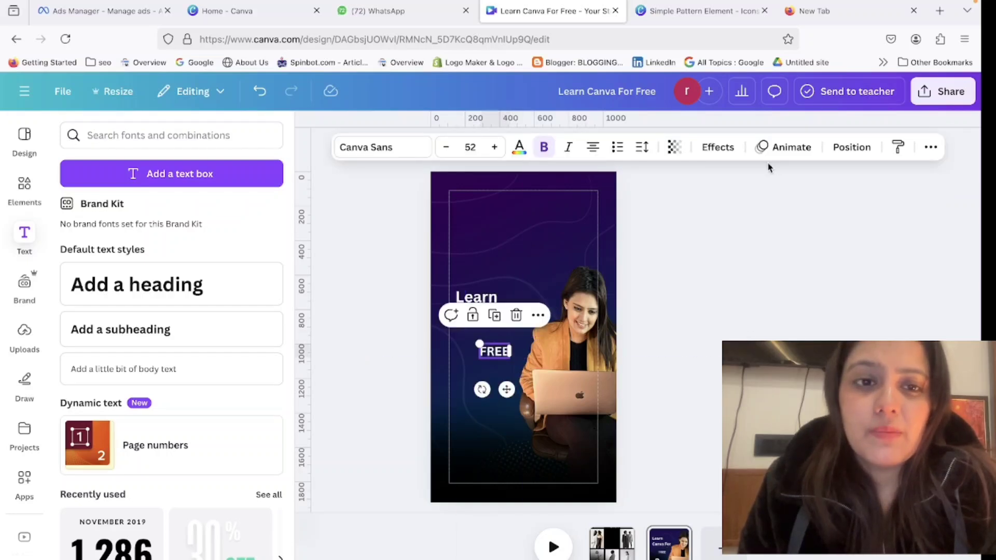
Step: Apply the Background text effect in the document's gold colour to "FREE" and enlarge the text to size 106
click(719, 149)
click(98, 510)
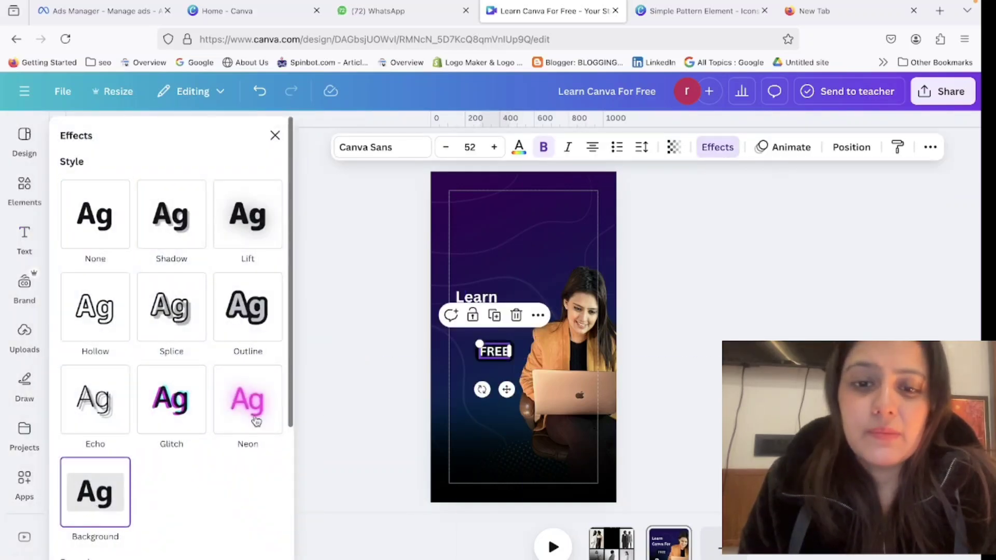
drag(479, 343, 492, 359)
scroll(104, 496, down, 5)
click(272, 446)
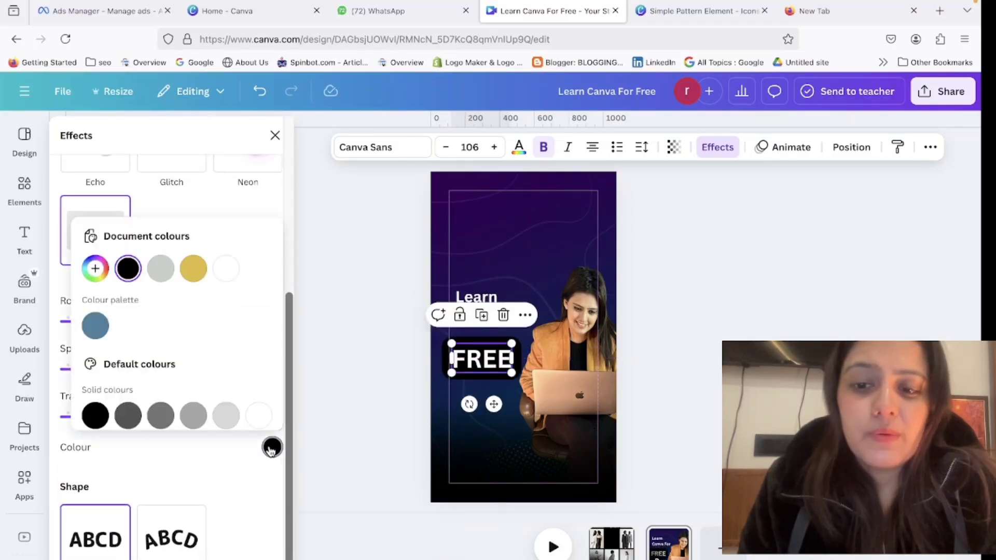
click(192, 269)
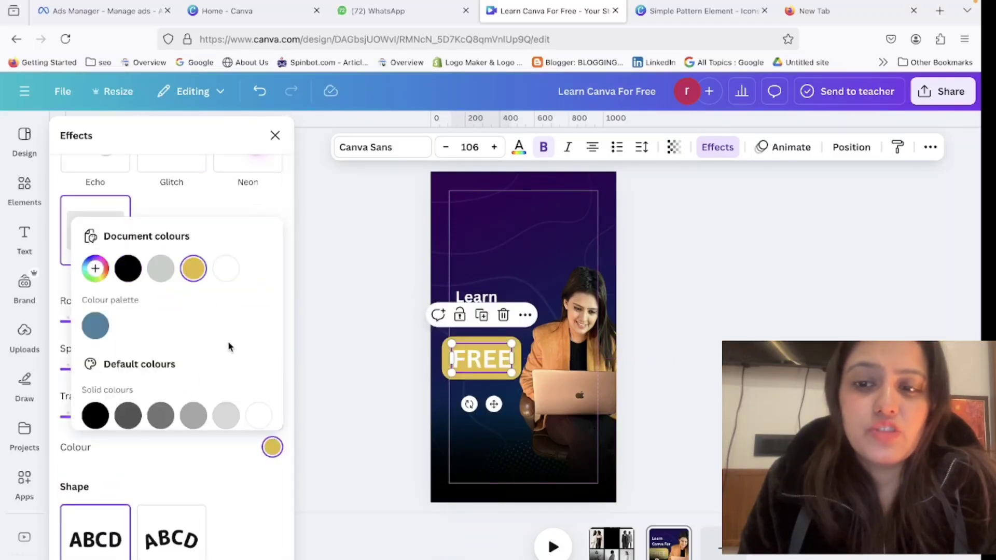
click(299, 303)
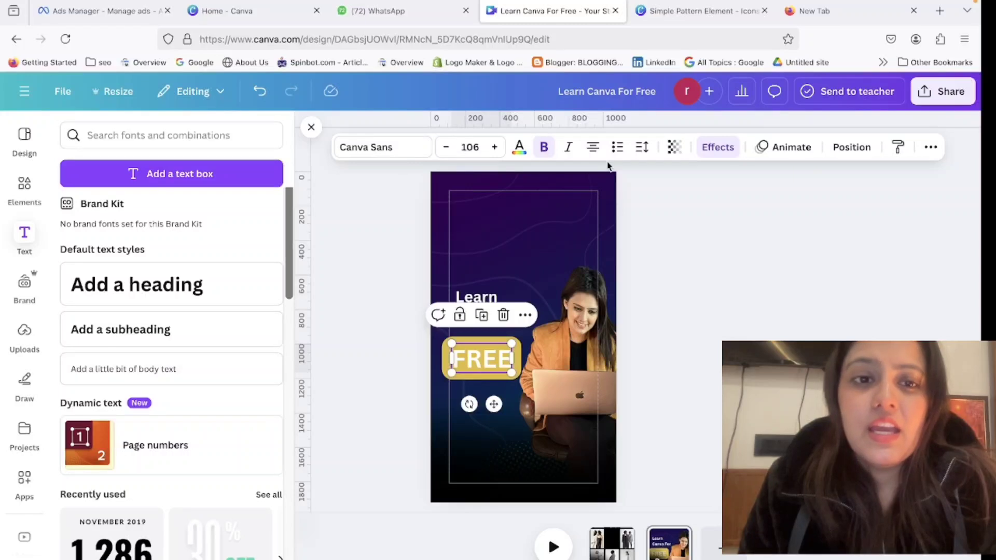
Step: Set both the roundness and the spread of the gold background behind "FREE" to 0
click(711, 149)
scroll(238, 378, down, 5)
scroll(202, 437, up, 1)
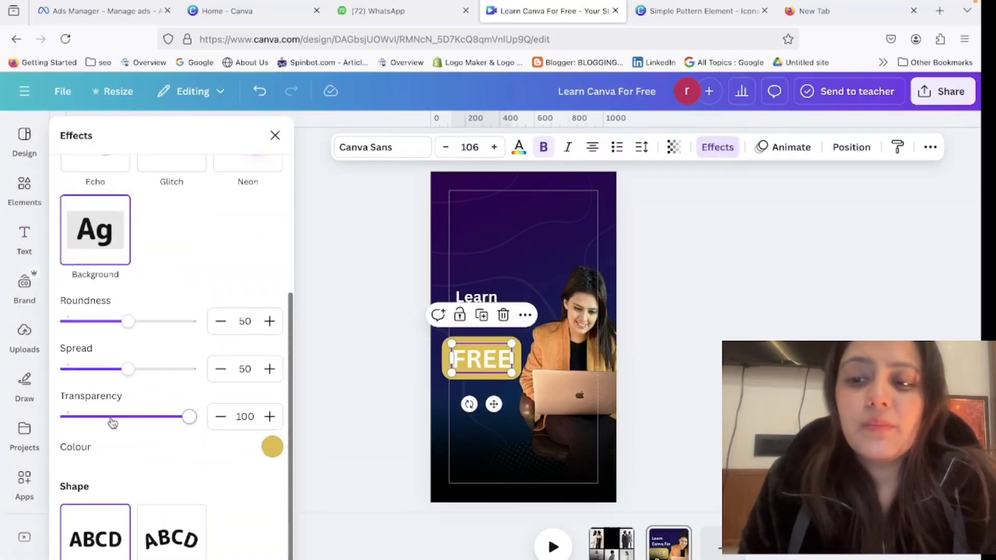
drag(111, 417, 246, 442)
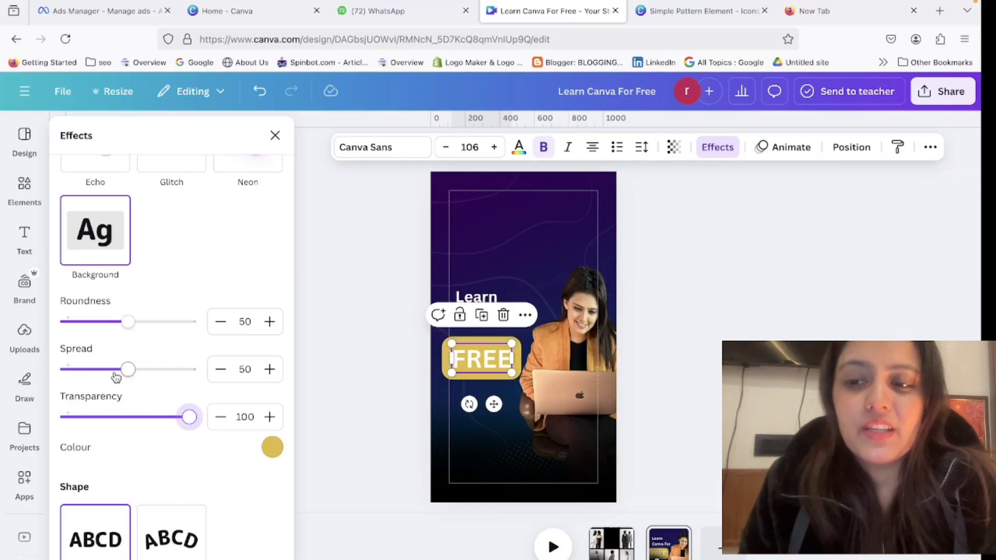
drag(128, 370, 106, 370)
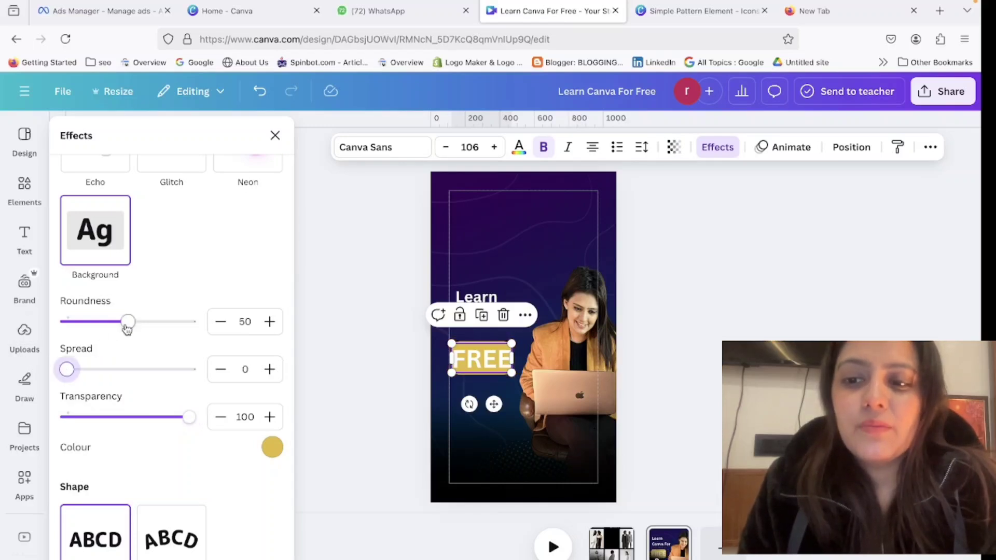
drag(114, 329, 279, 353)
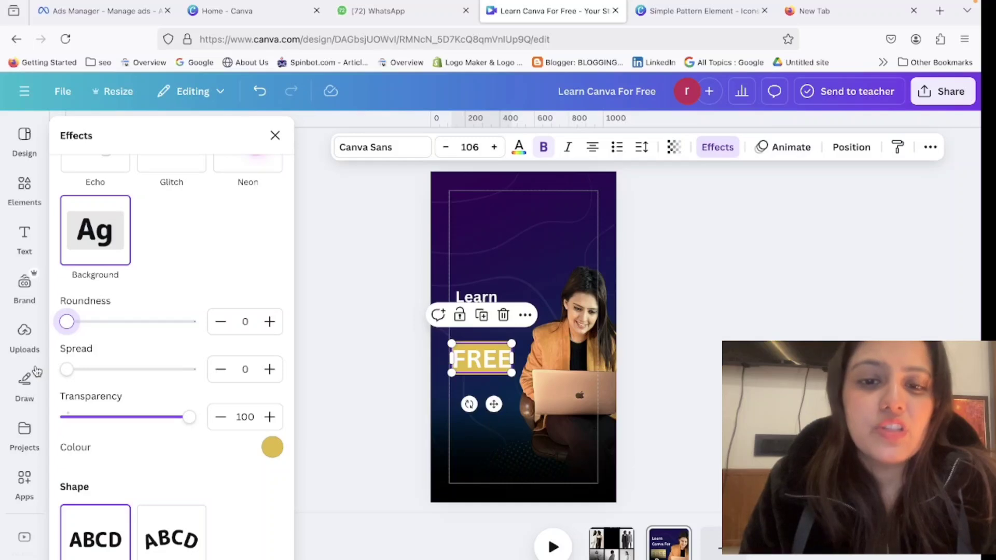
click(353, 304)
Step: Change the "FREE" text to the Futura font and left-align it directly beneath "Learn Canva For"
drag(493, 361, 494, 354)
click(392, 151)
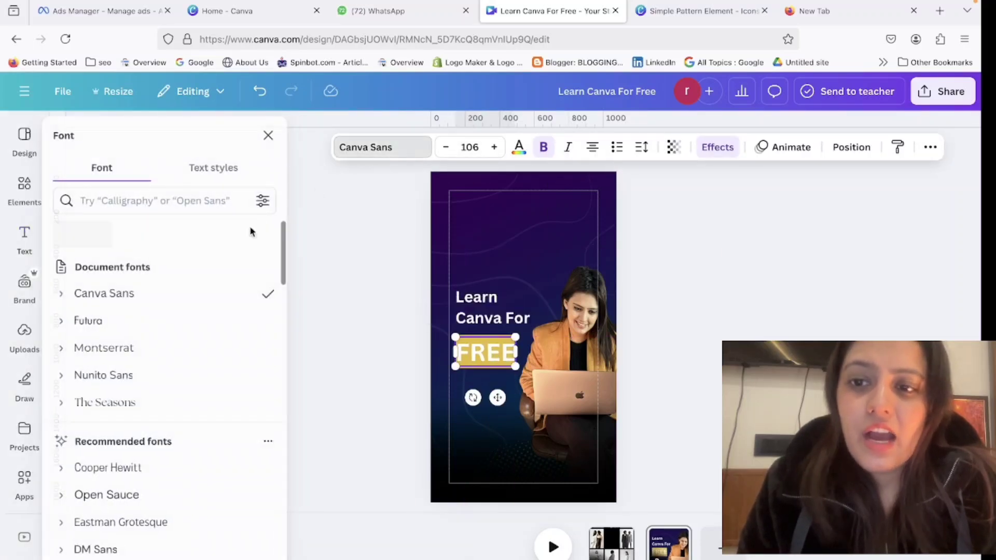
click(99, 321)
click(134, 349)
click(122, 324)
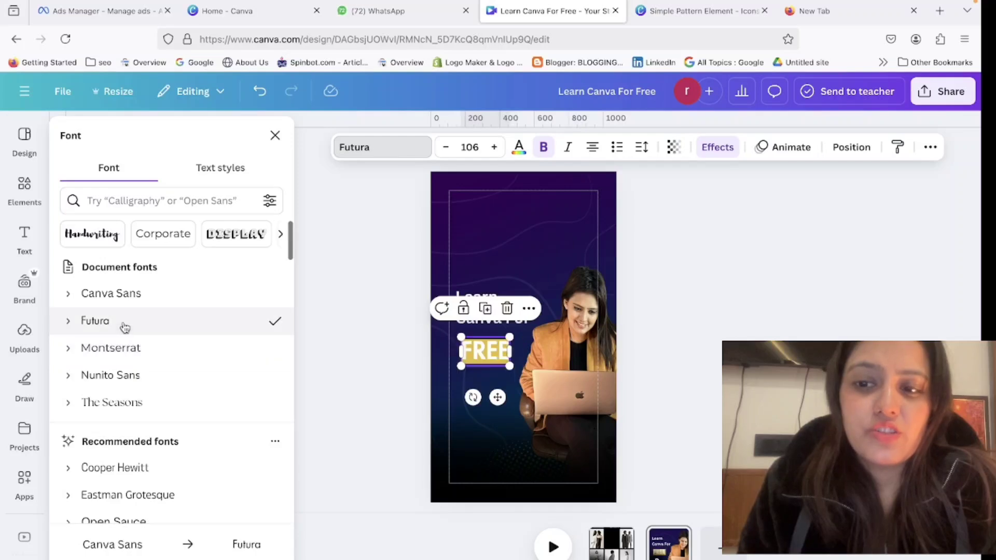
click(391, 320)
drag(493, 353, 495, 351)
Step: Recolour the "FREE" lettering in the default solid red
click(519, 148)
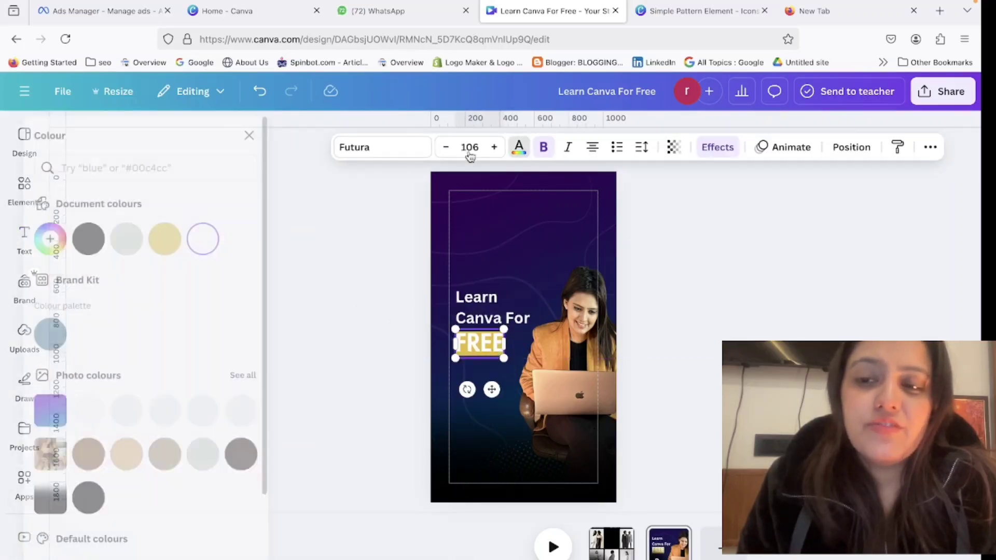
click(109, 244)
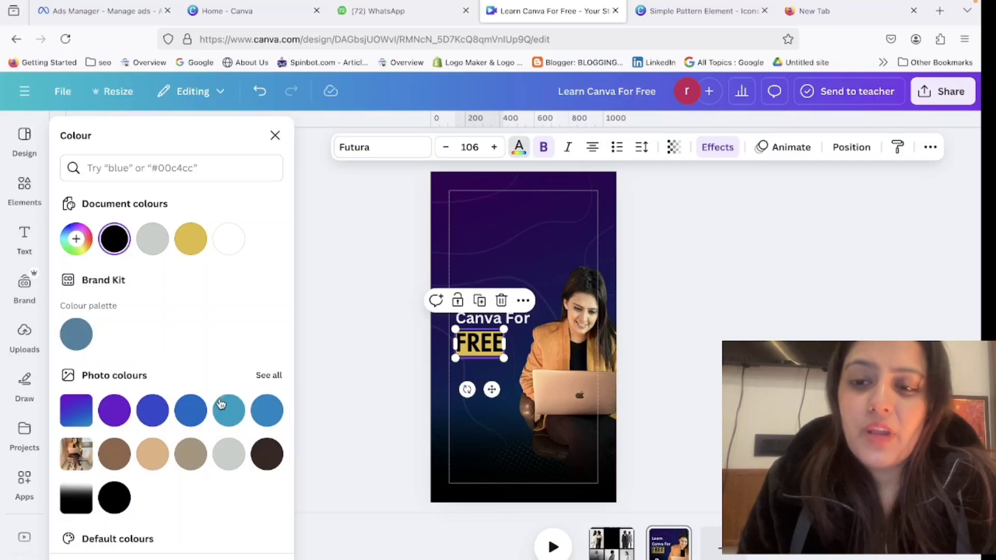
scroll(188, 486, down, 4)
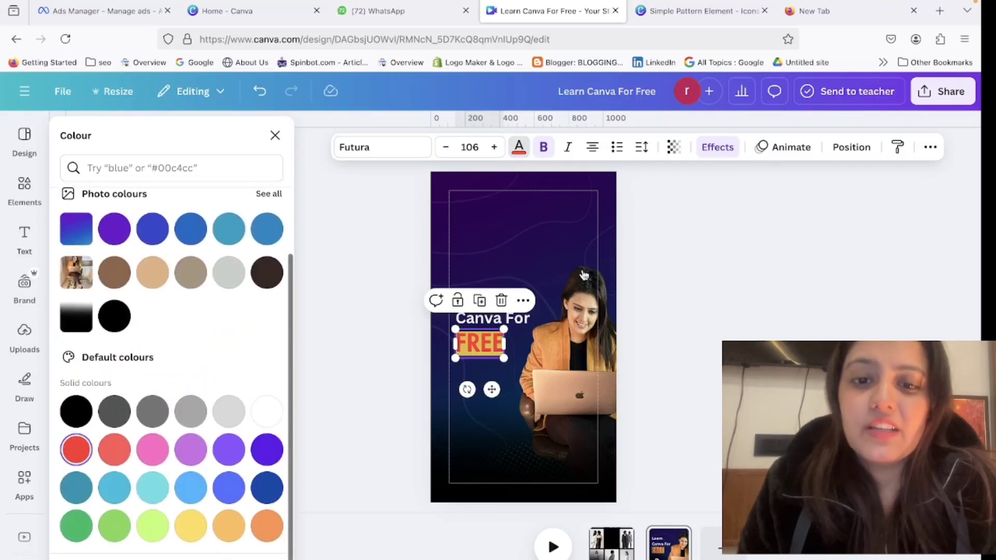
Step: Make the background effect behind "FREE" white and nudge the "Learn Canva For" title slightly down towards it
click(717, 147)
scroll(264, 481, down, 5)
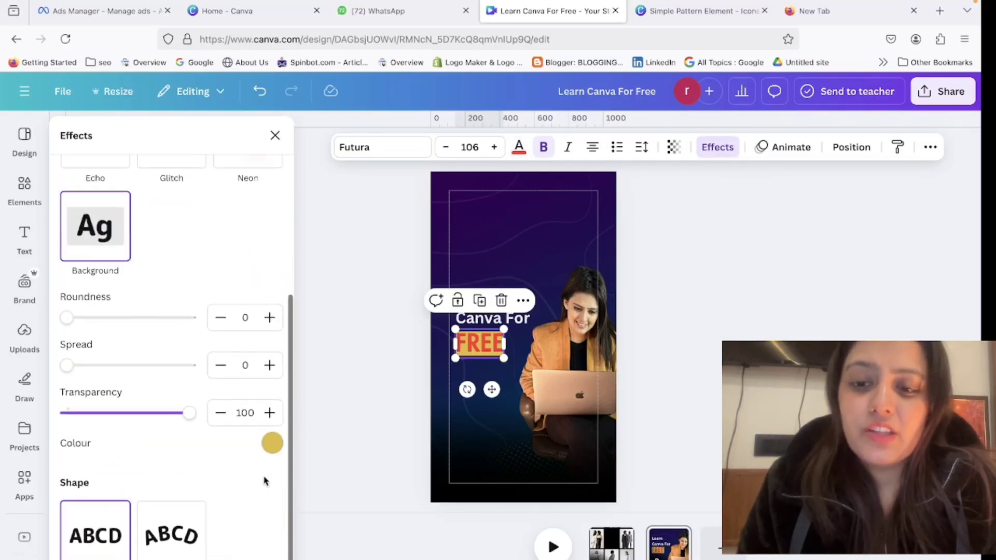
click(272, 445)
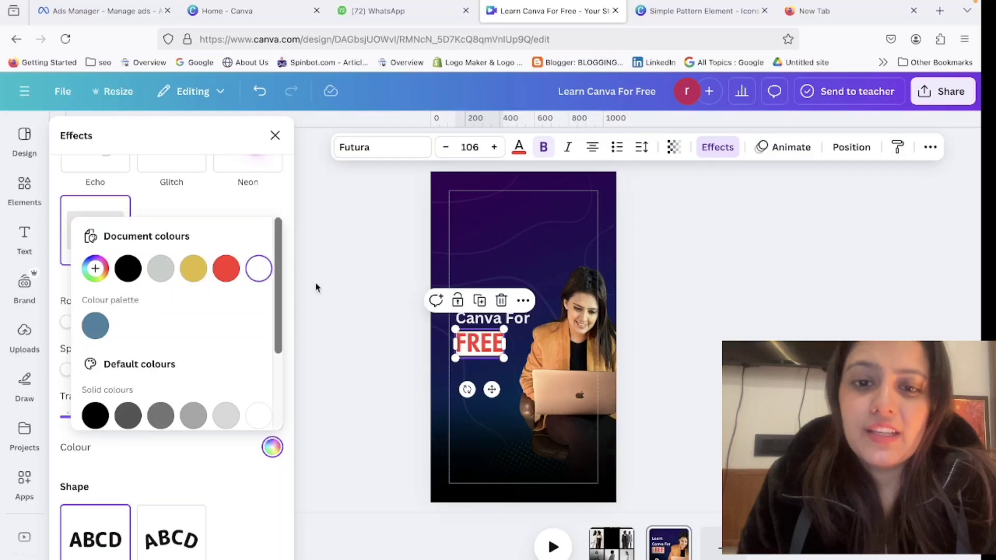
click(363, 311)
drag(484, 341, 483, 340)
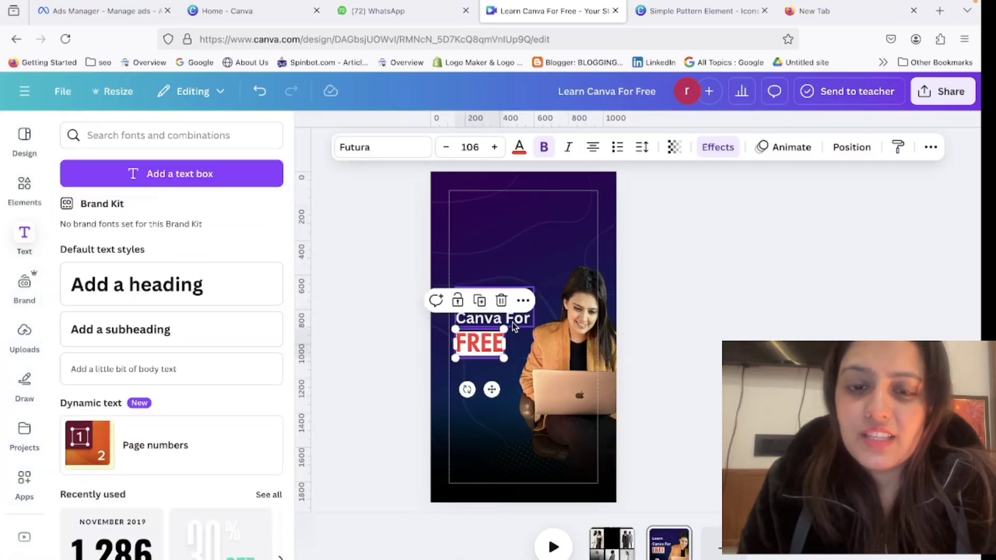
click(513, 324)
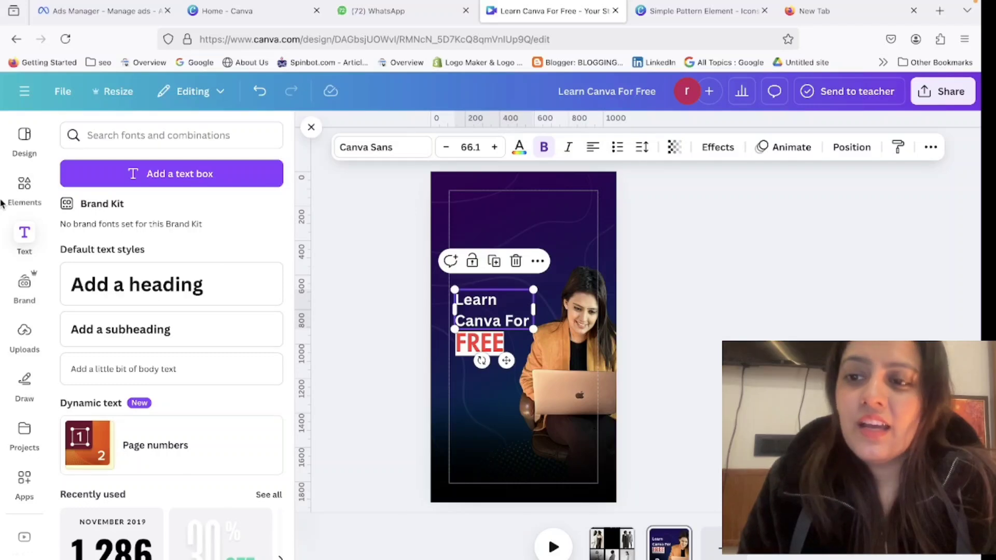
Step: Add the round gradient logo from the "canva" graphics and place it near the page's upper-right corner, tilted about 30° counterclockwise
click(25, 189)
double_click(150, 136)
key(BackSpace)
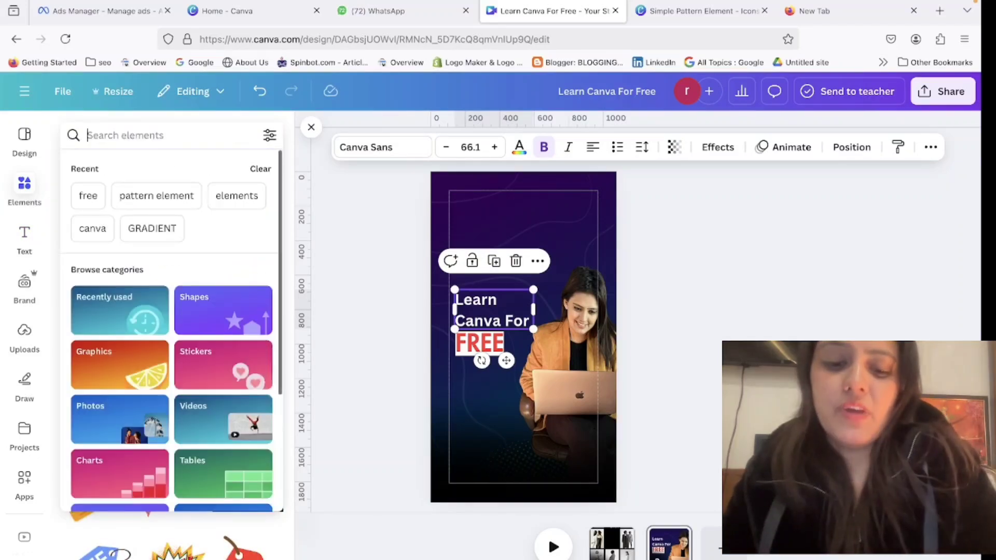
text(ar)
key(BackSpace)
key(BackSpace)
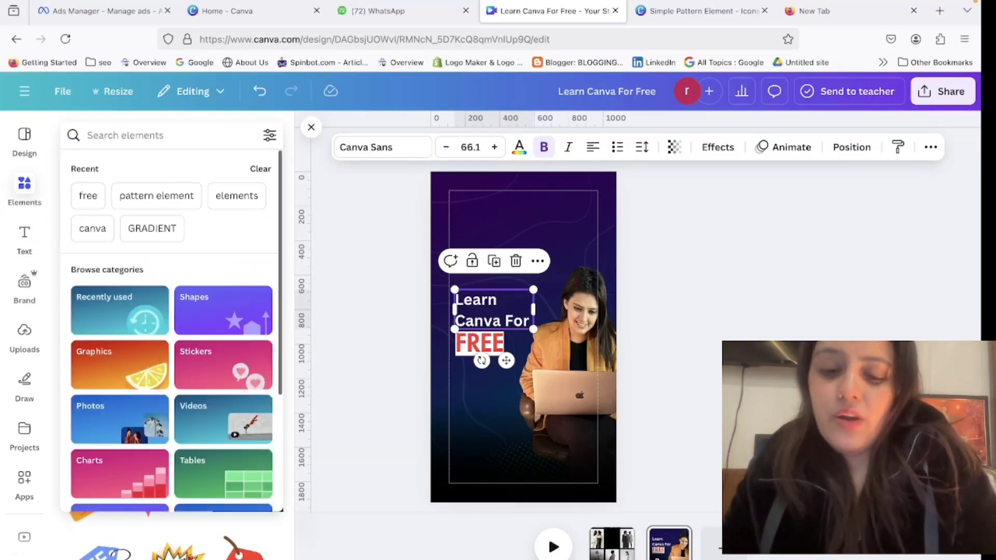
text(canva)
click(139, 194)
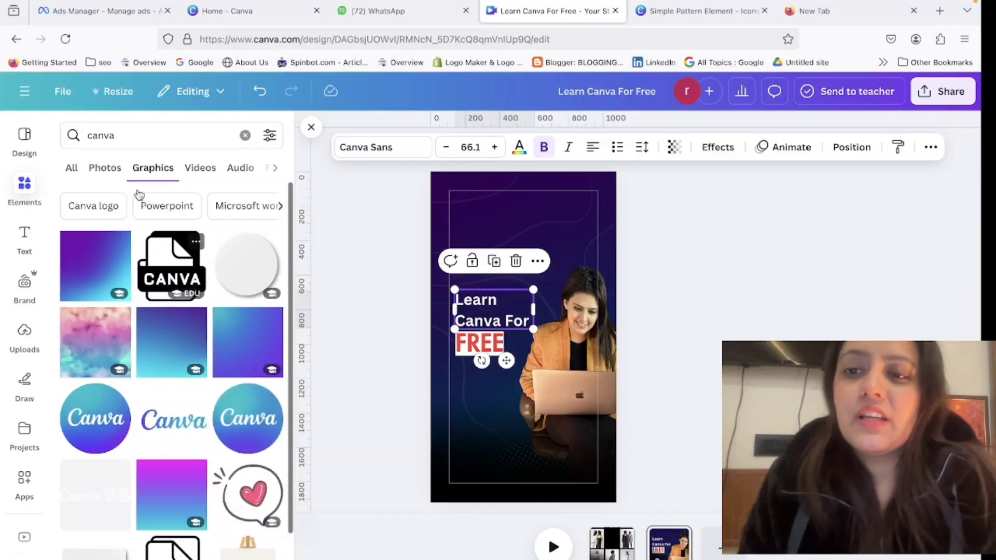
click(248, 418)
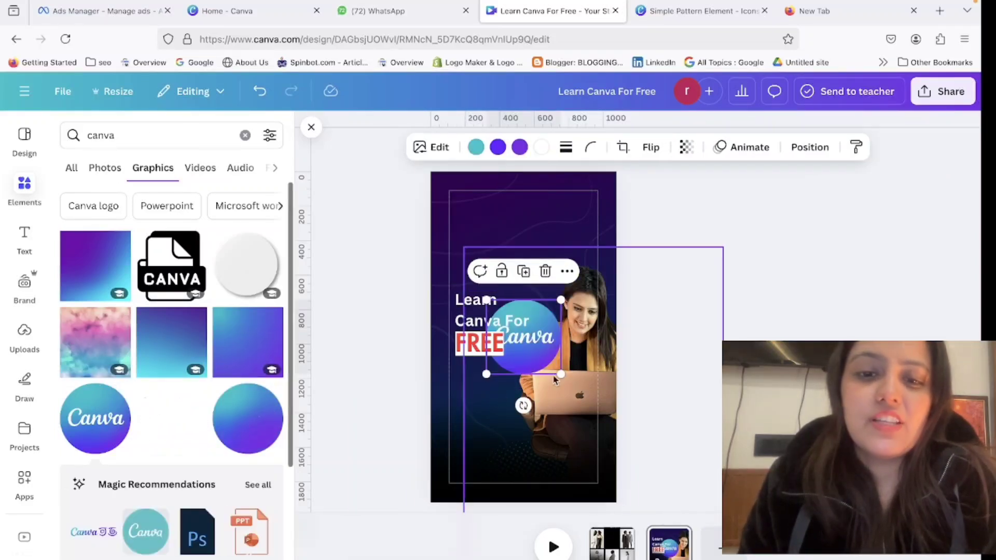
drag(548, 351, 605, 242)
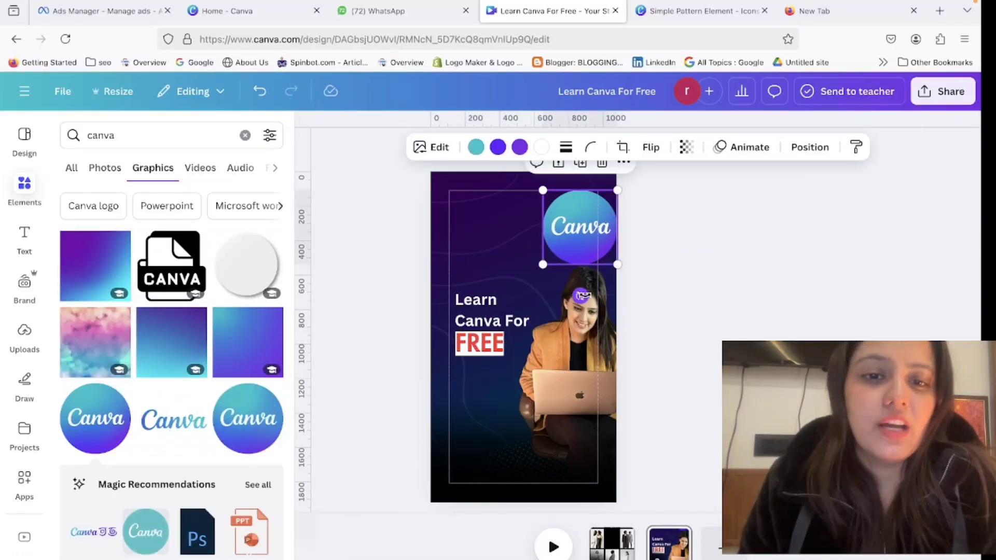
drag(581, 296, 611, 280)
Step: Apply the Blur effect to the round Canva logo at an intensity of about 96
click(449, 148)
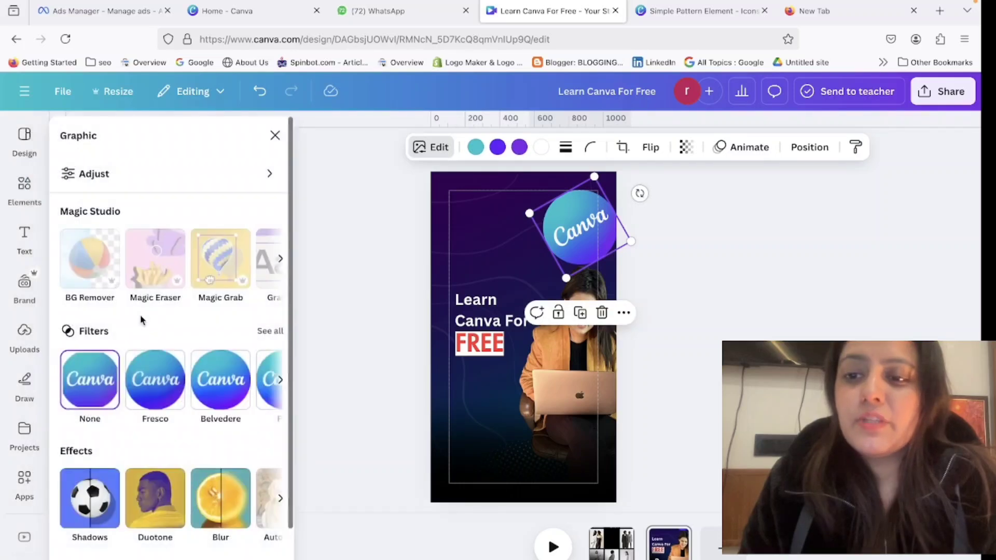
scroll(141, 320, down, 2)
click(218, 446)
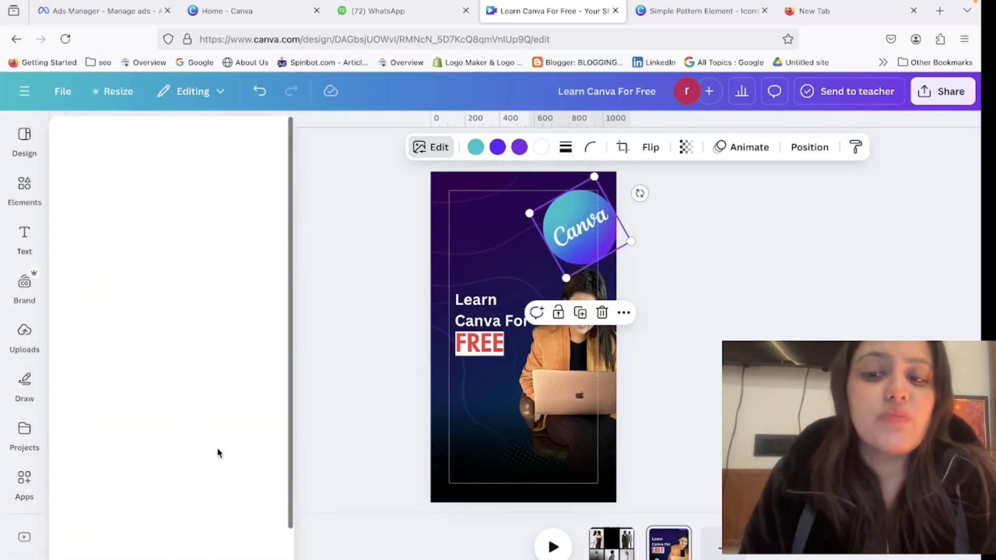
drag(121, 199, 235, 206)
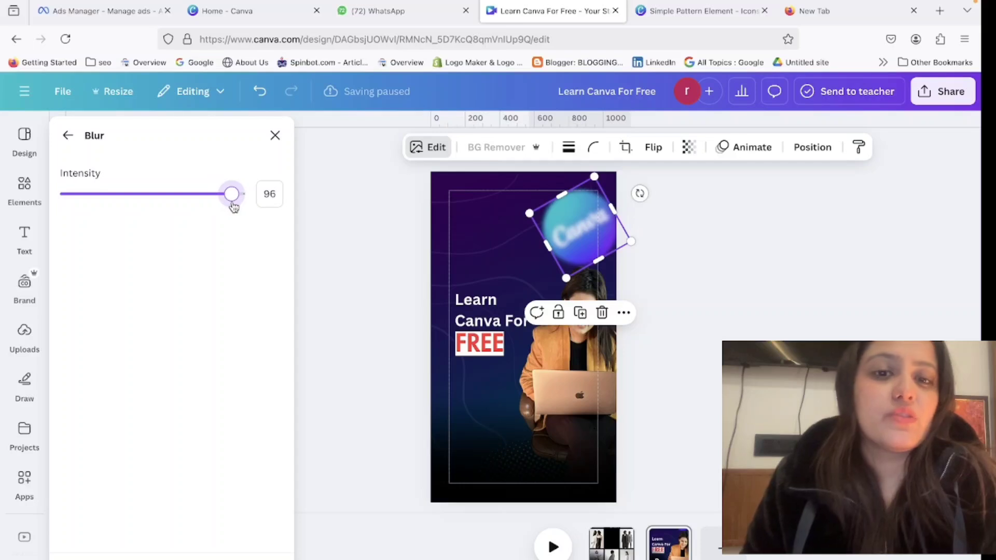
click(712, 305)
Step: Try the blurred logo enlarged over the lower part of the page, and put it back small in the upper-right corner
drag(589, 222, 489, 324)
drag(494, 278, 520, 84)
drag(514, 223, 519, 446)
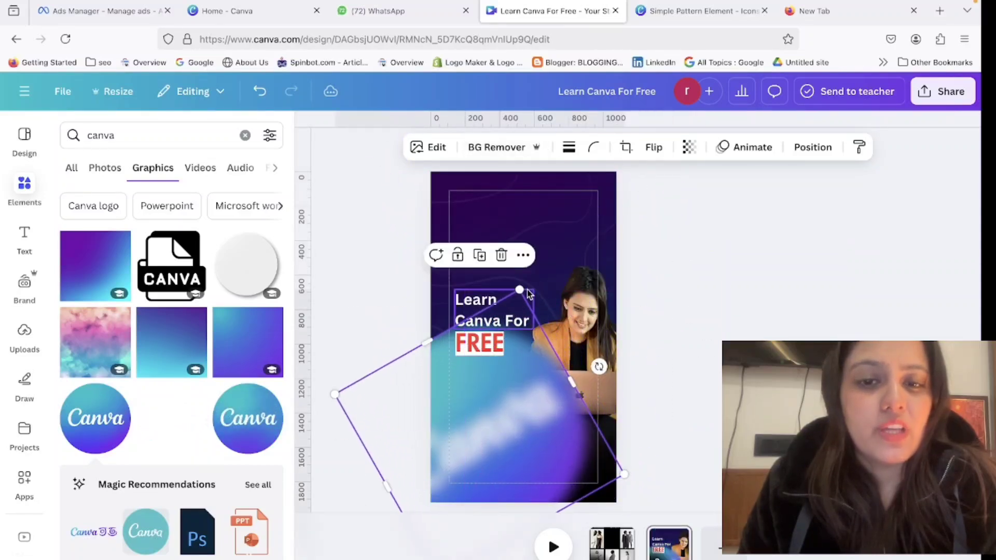
drag(521, 289, 478, 432)
drag(469, 473, 504, 216)
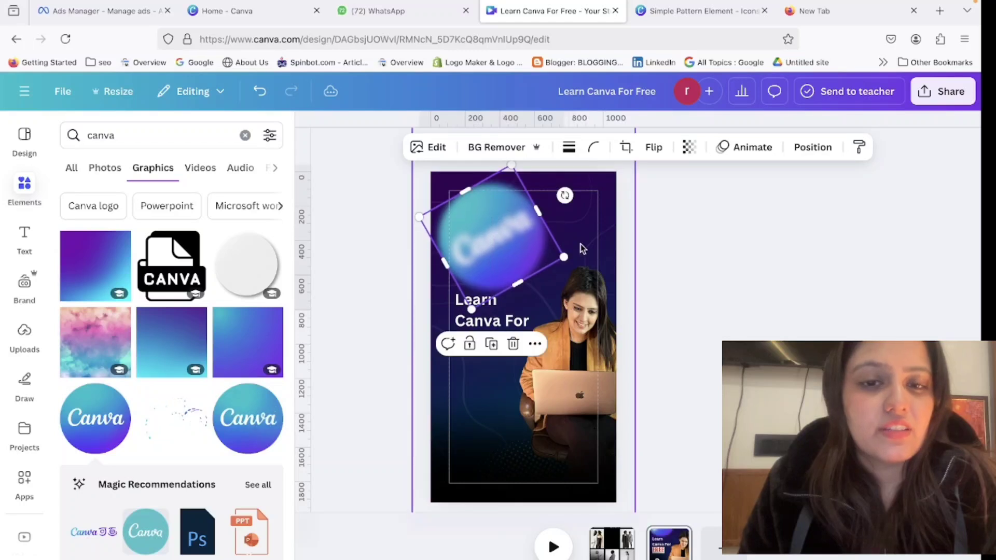
drag(564, 254, 585, 201)
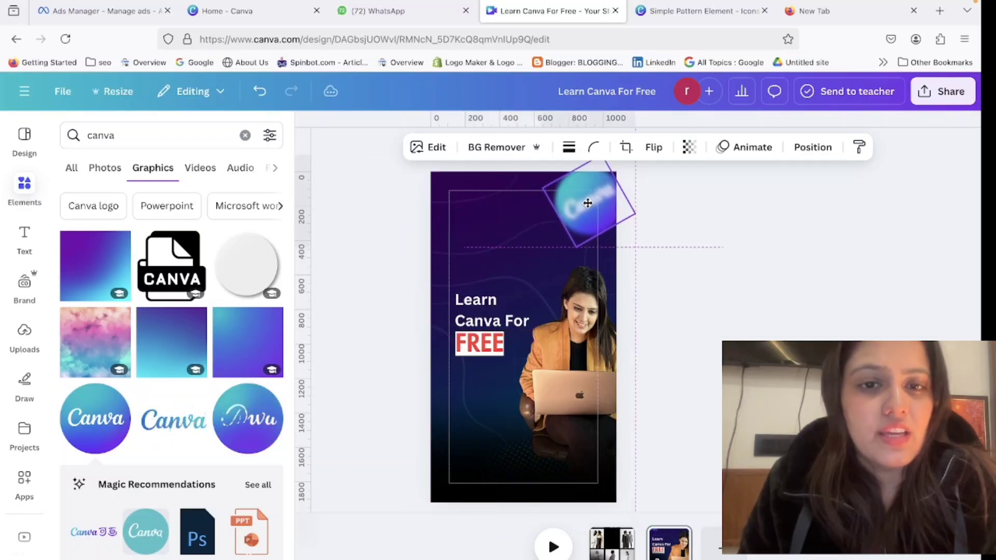
Step: Make the blurred Canva logo semi-transparent
click(689, 147)
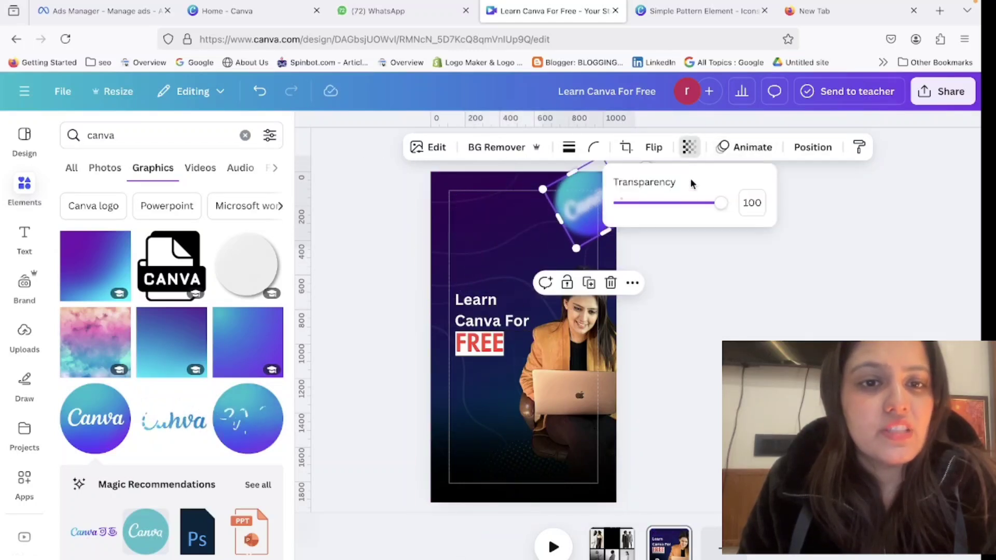
click(678, 203)
click(741, 297)
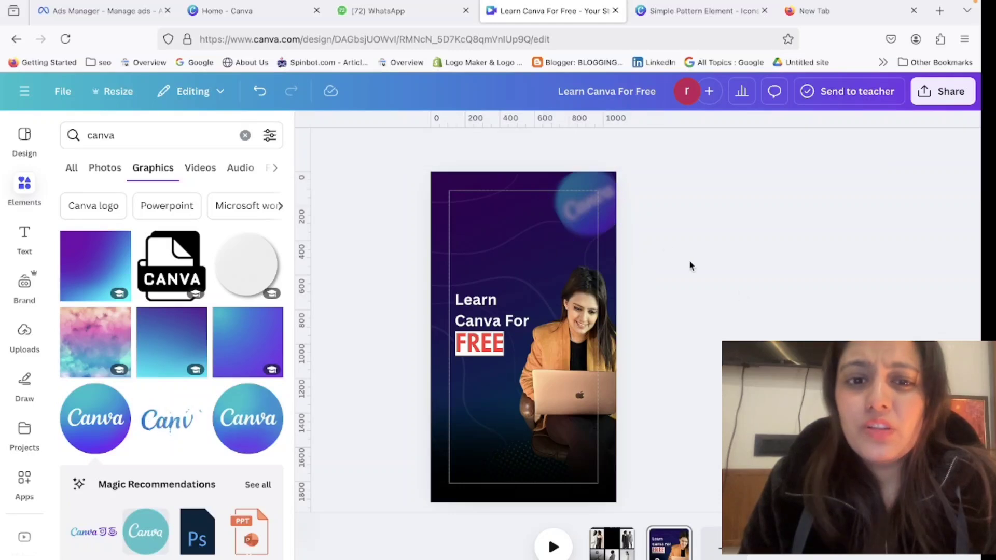
Step: Move the blurred logo to the woman's head, enlarge it to about 517.5 px wide and send it behind the portrait
drag(592, 204, 571, 283)
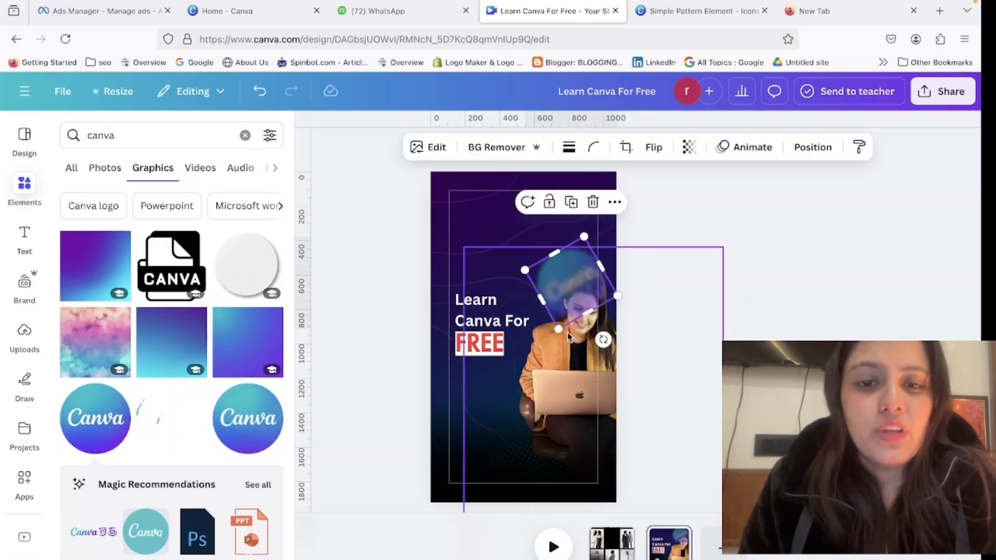
drag(557, 332, 540, 358)
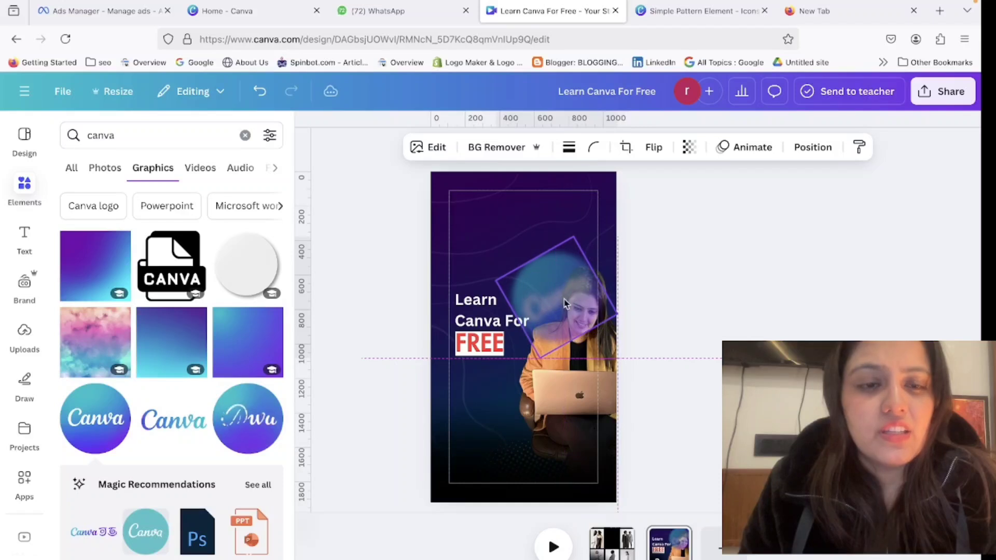
click(812, 147)
click(238, 206)
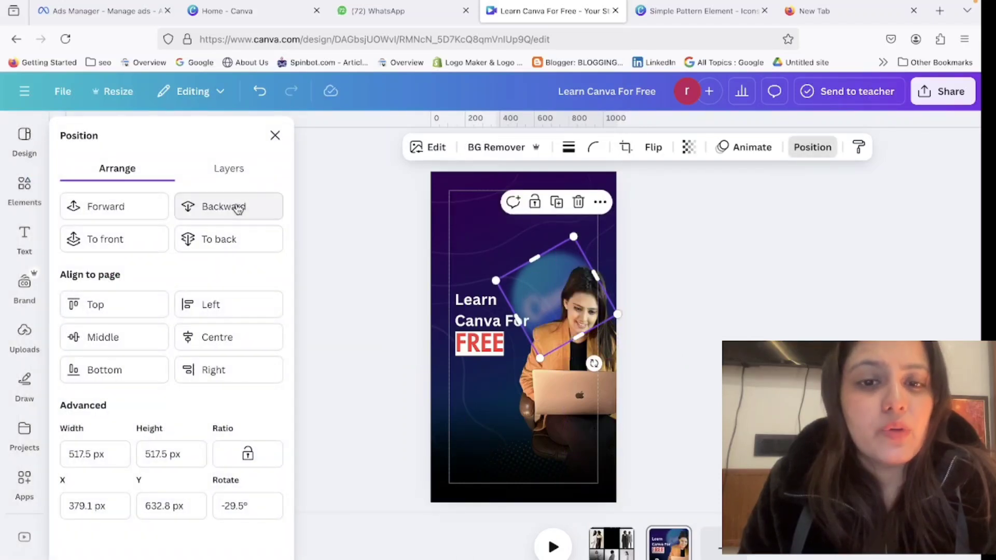
key(Escape)
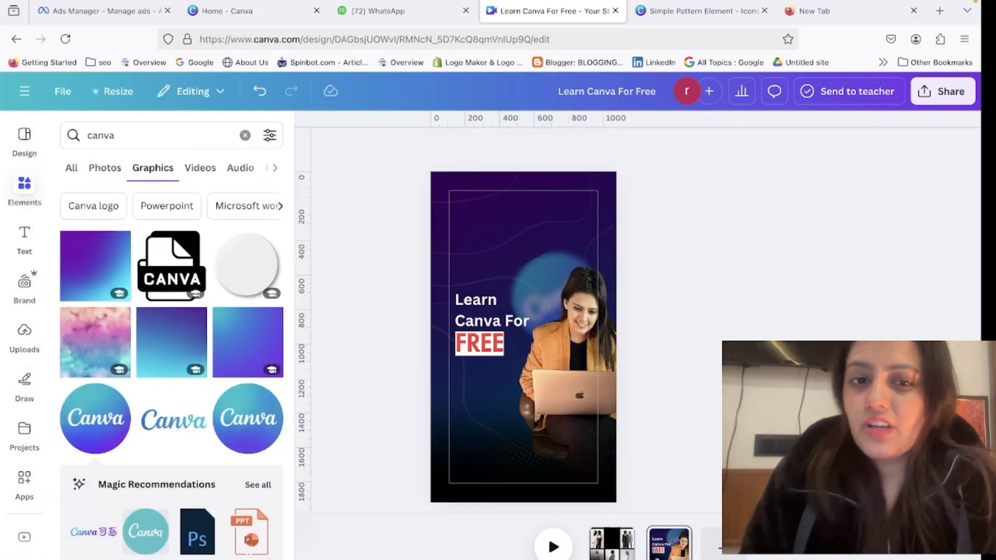
Step: Adjust the woman's cut-out portrait with brightness 21, a slight contrast increase and a changed blacks level
click(608, 346)
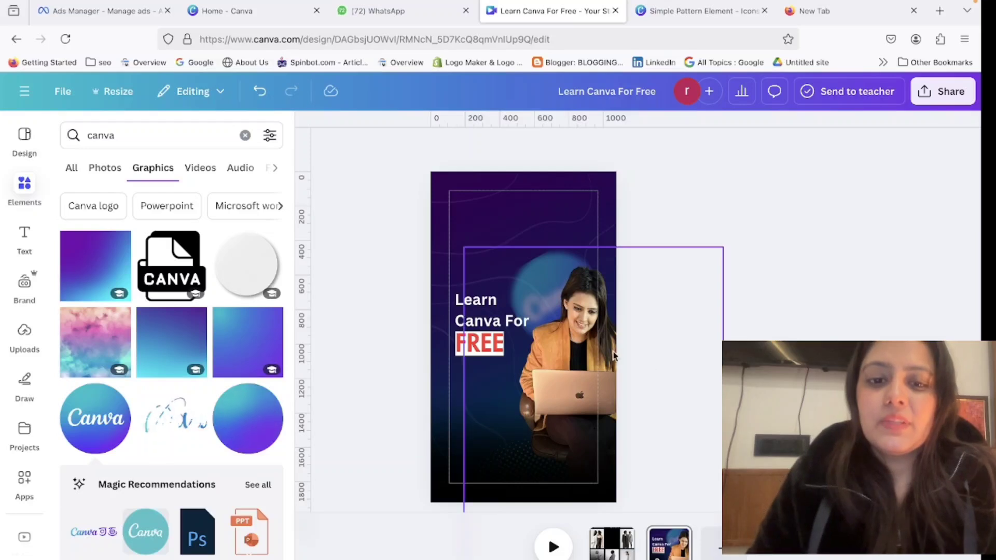
click(417, 147)
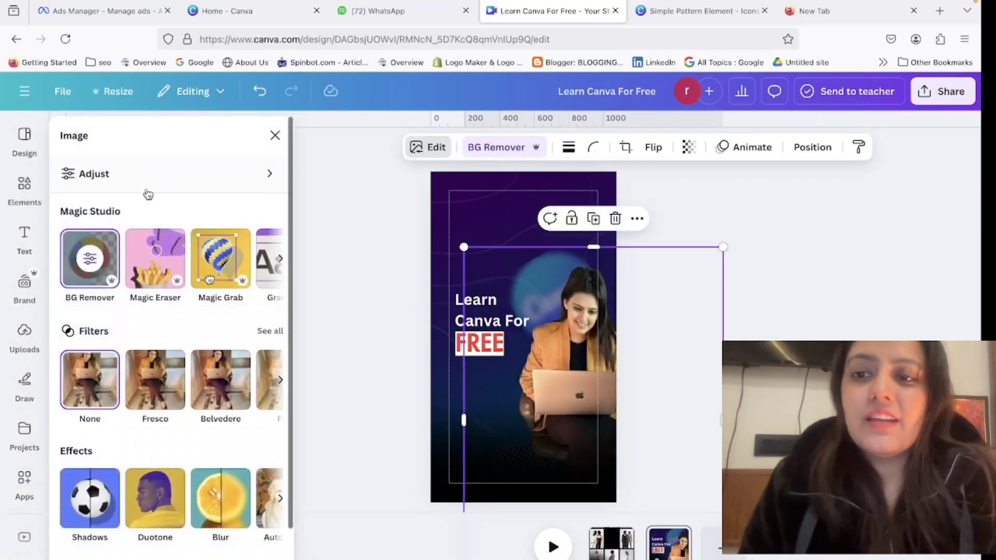
click(123, 173)
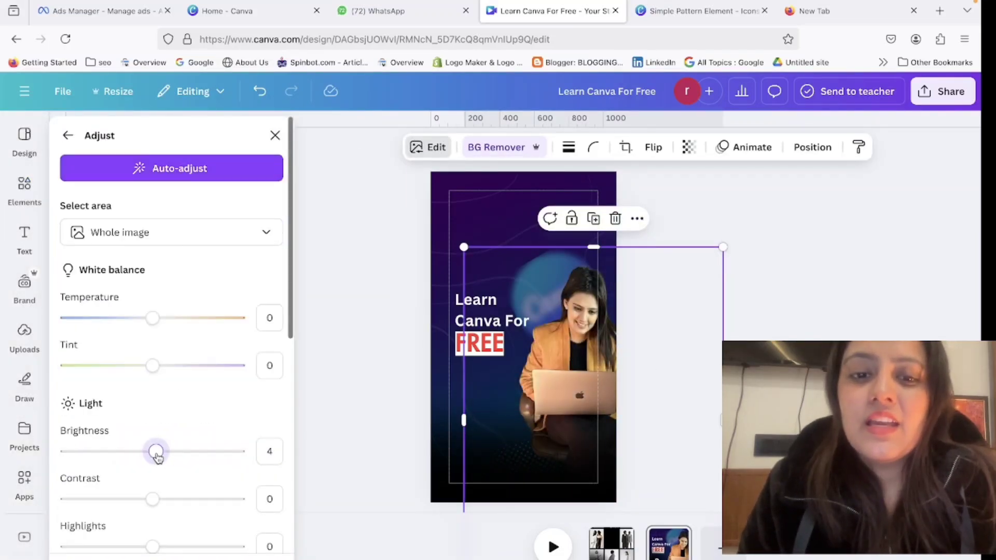
drag(157, 456, 172, 461)
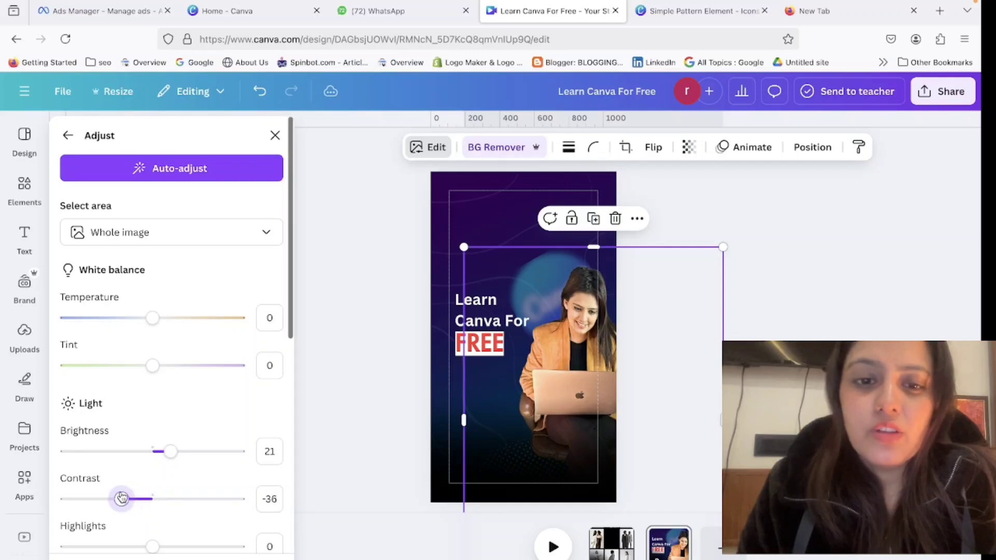
drag(122, 498, 161, 501)
scroll(165, 501, down, 10)
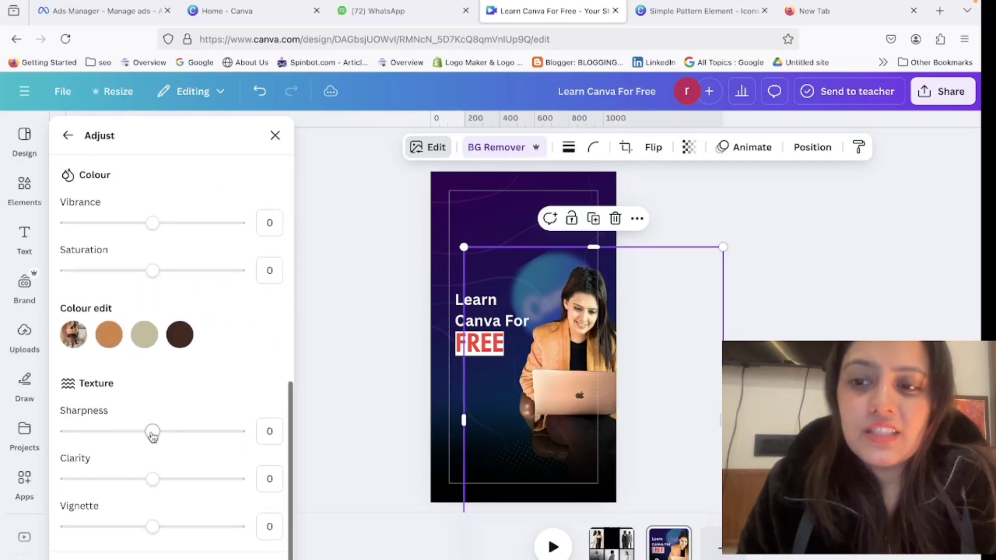
scroll(154, 433, up, 4)
drag(153, 320, 153, 321)
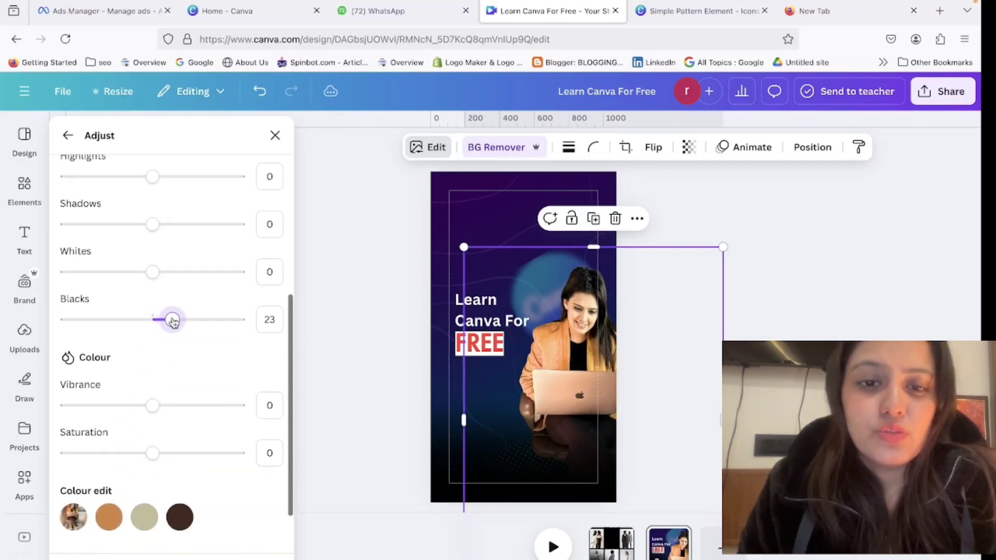
click(762, 235)
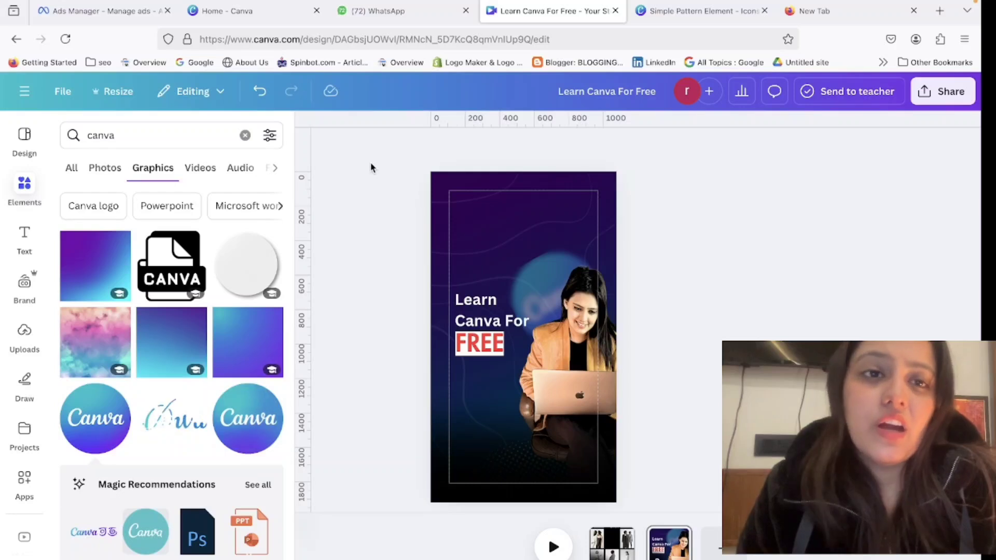
Step: Search the graphics elements for "youtube" in place of "canva"
click(187, 136)
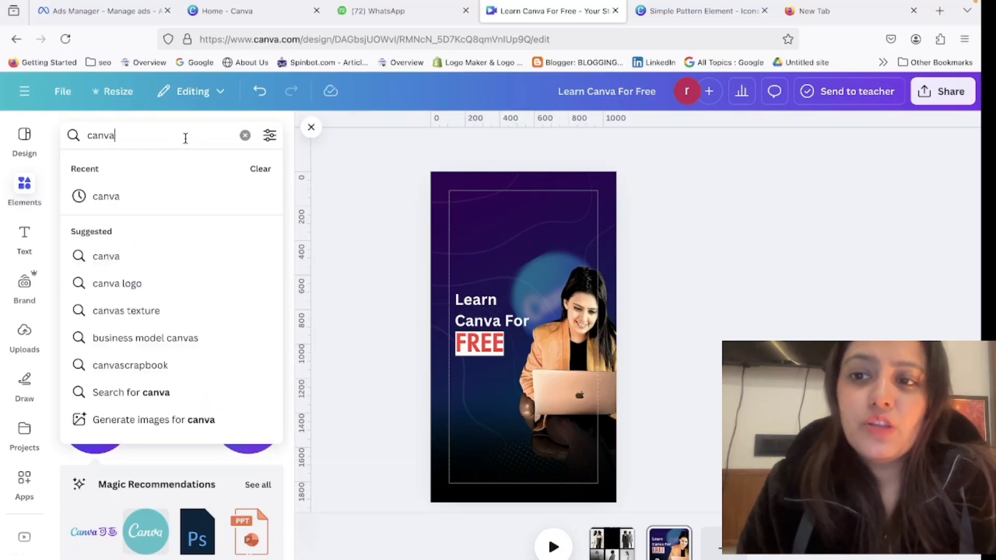
double_click(187, 135)
key(BackSpace)
text(youtu)
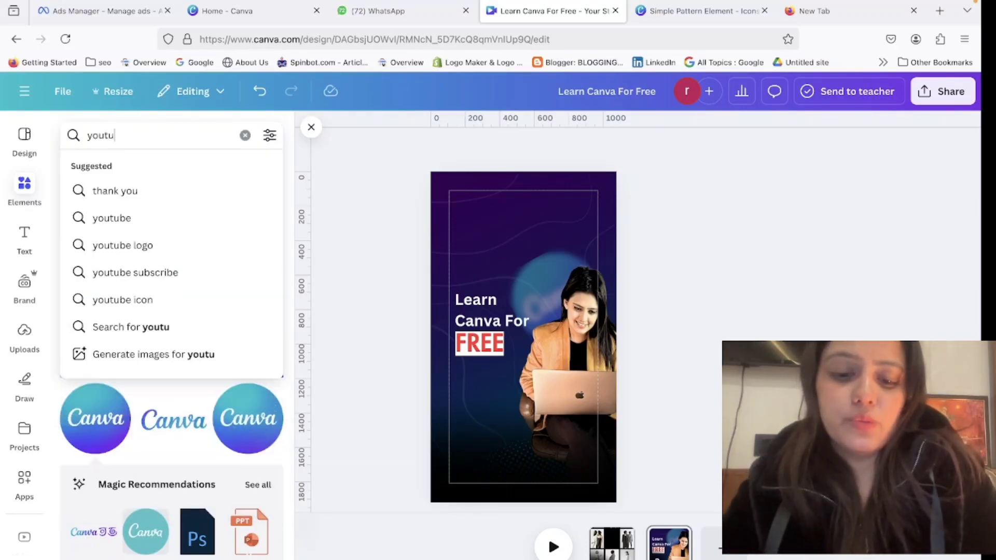
text(be)
key(Return)
Step: Add the red rectangular play-button graphic and place it small beneath the "FREE" label
scroll(140, 422, down, 2)
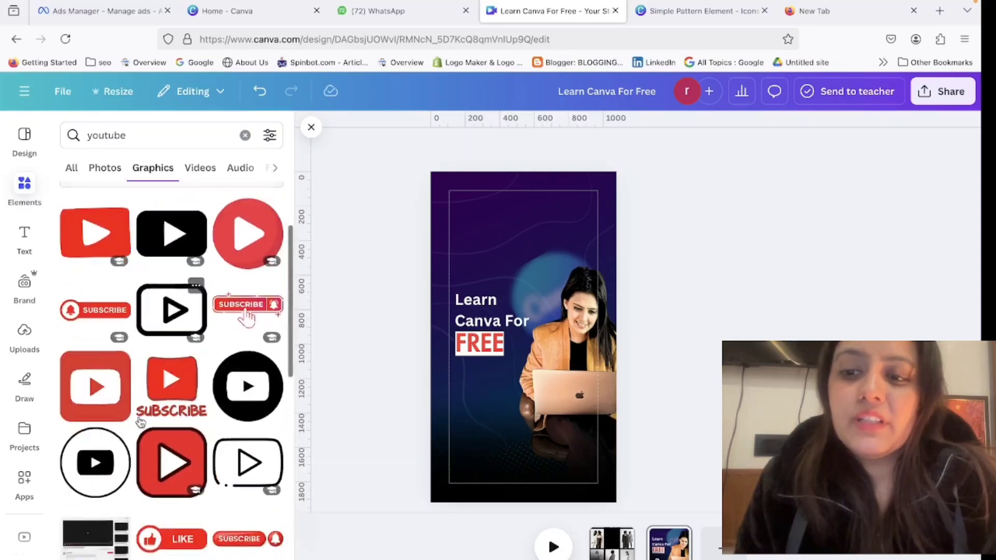
scroll(140, 422, down, 8)
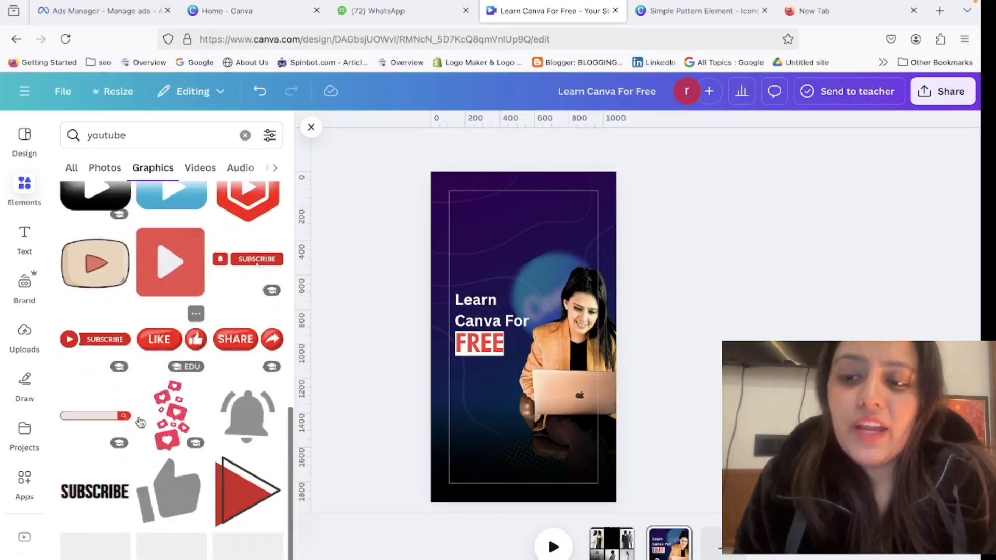
scroll(140, 421, down, 4)
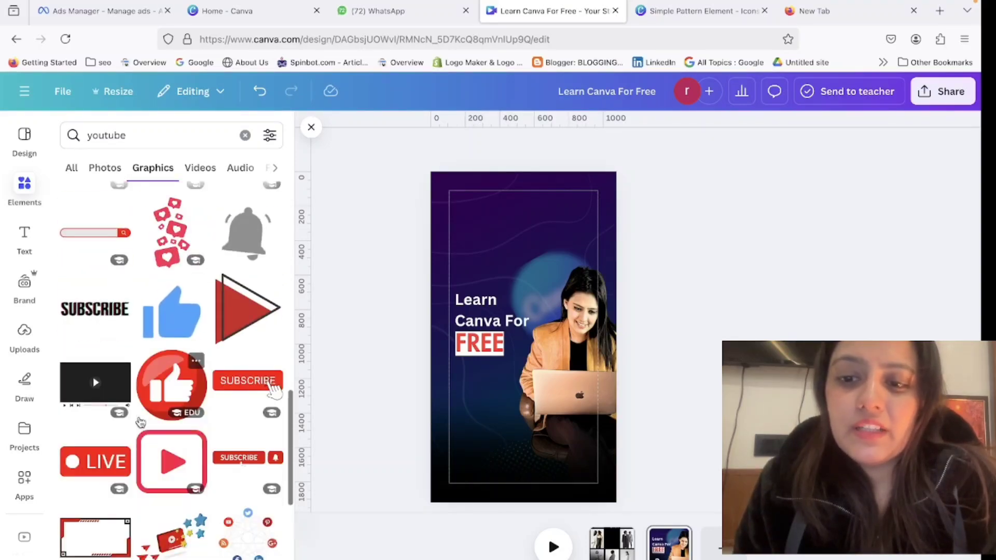
scroll(140, 422, down, 5)
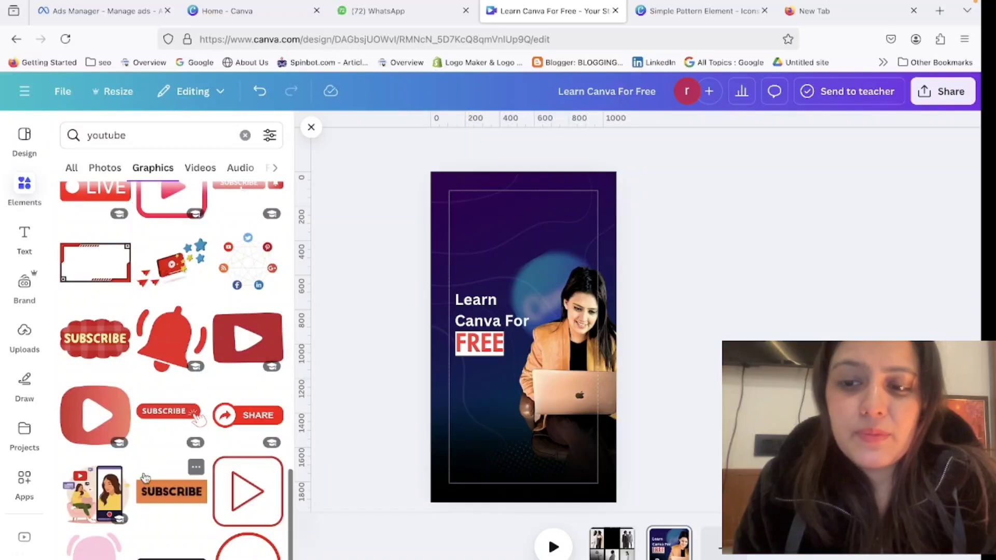
scroll(158, 420, up, 15)
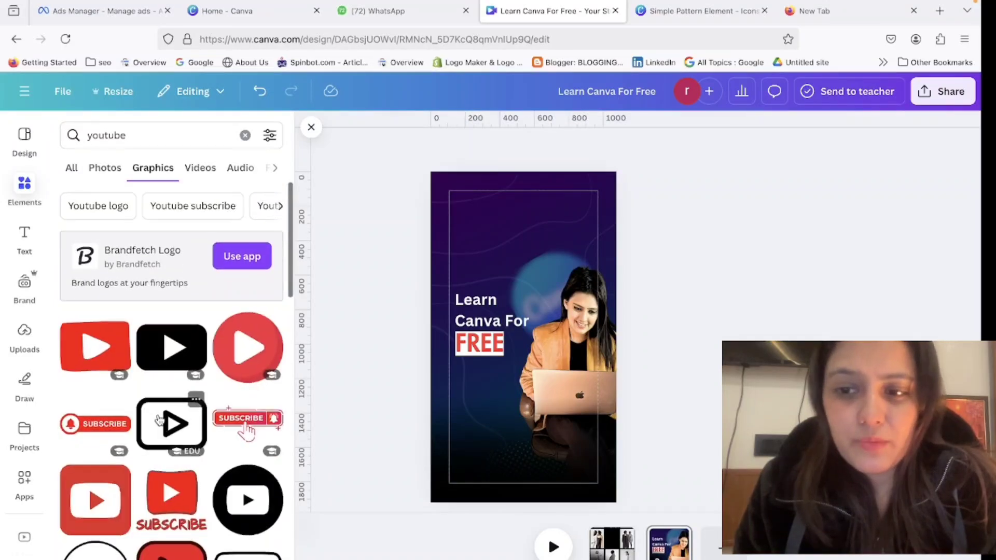
click(105, 356)
drag(561, 310, 466, 380)
click(742, 287)
Step: Add the red SUBSCRIBE graphic with the bell and place it small beneath the play icon
scroll(156, 415, down, 3)
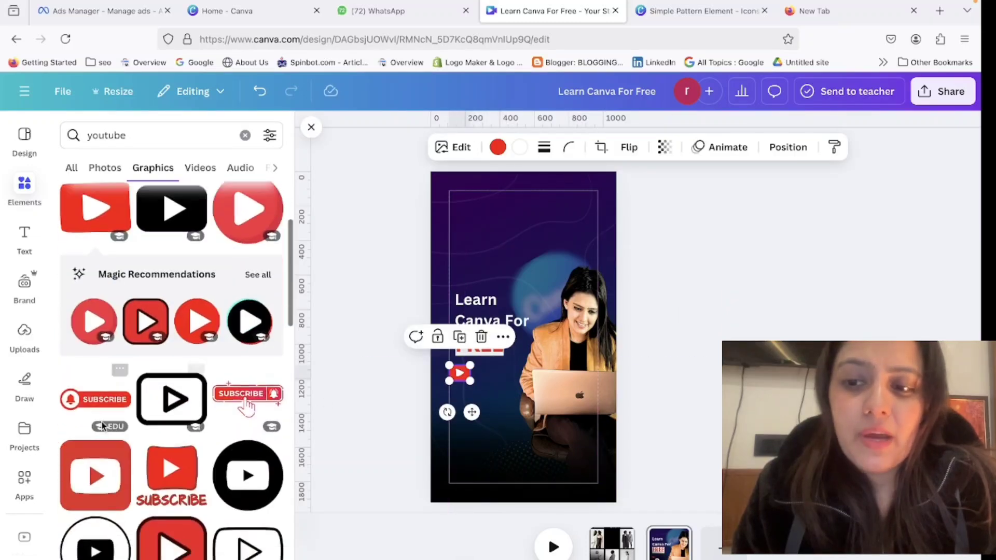
click(93, 408)
drag(531, 337, 494, 401)
Step: Add the subheading "raahdigitalstudio", widen it to a single line and place it beside the red play icon
click(25, 233)
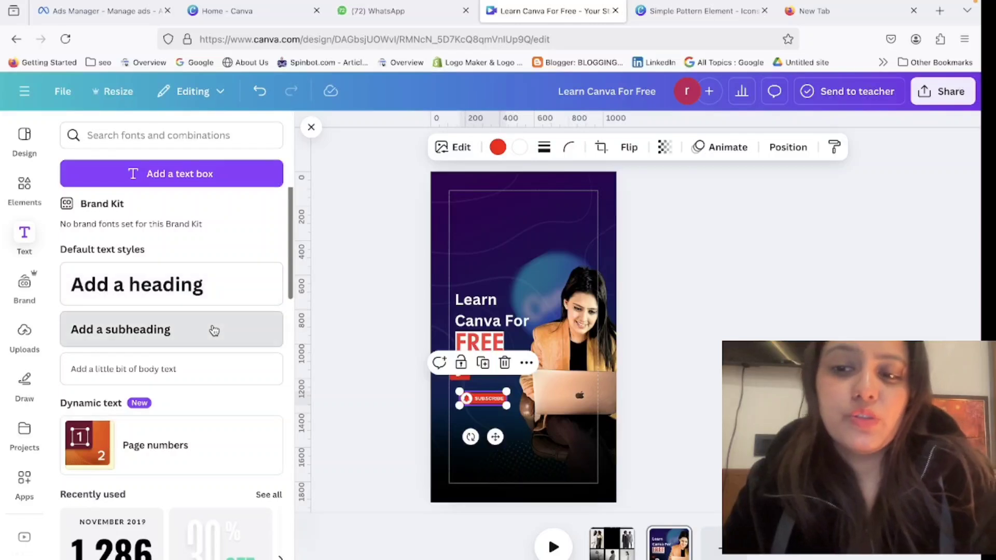
click(213, 329)
text(raahdigitals)
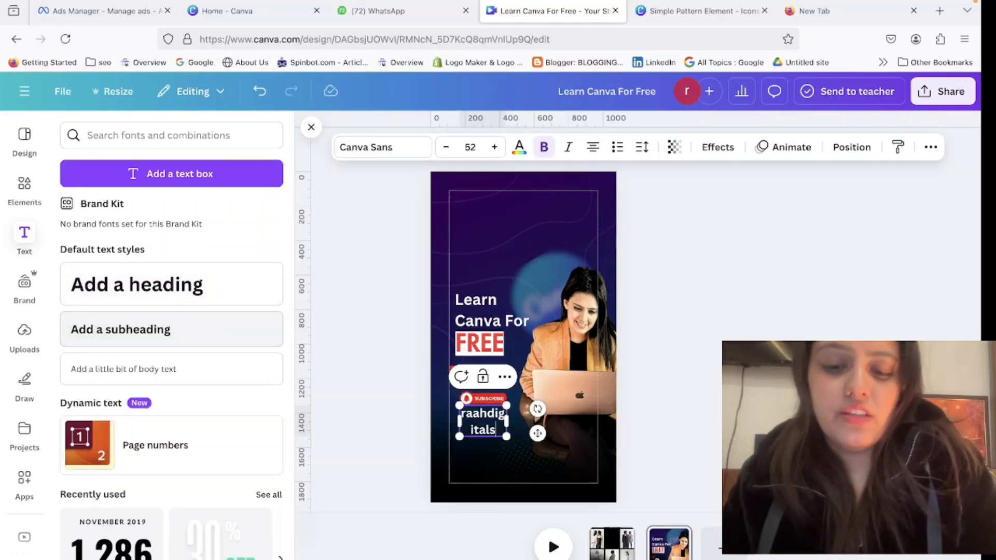
text(tudio)
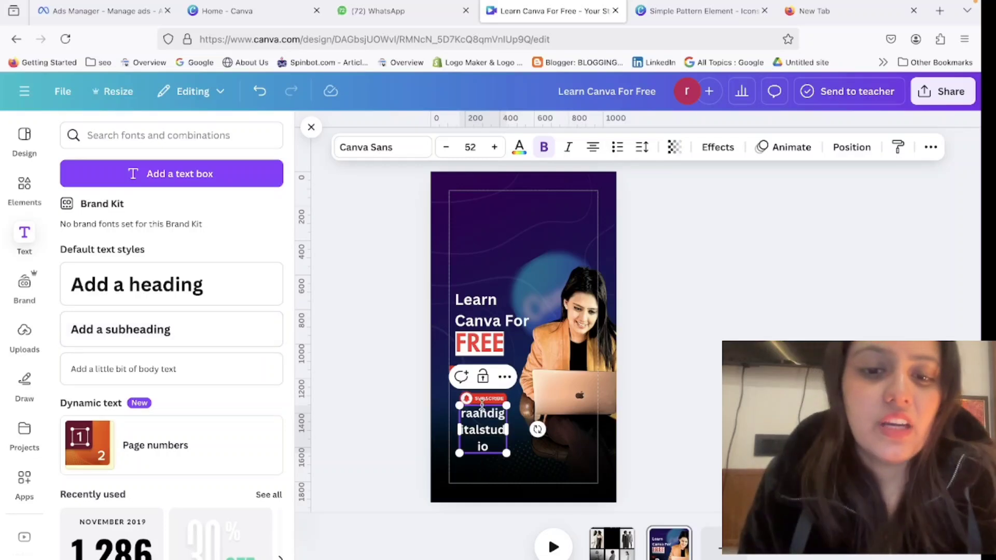
drag(511, 430, 591, 431)
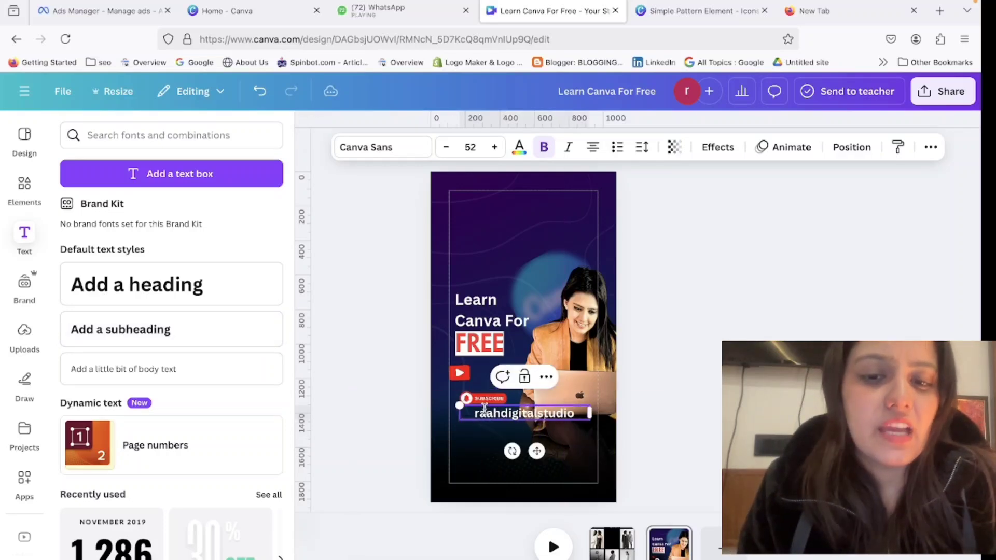
drag(459, 406, 449, 373)
Step: Try the play icon shifted slightly outwards with the "raahdigitalstudio" text reduced to size 31.5 beside it
click(660, 356)
click(453, 379)
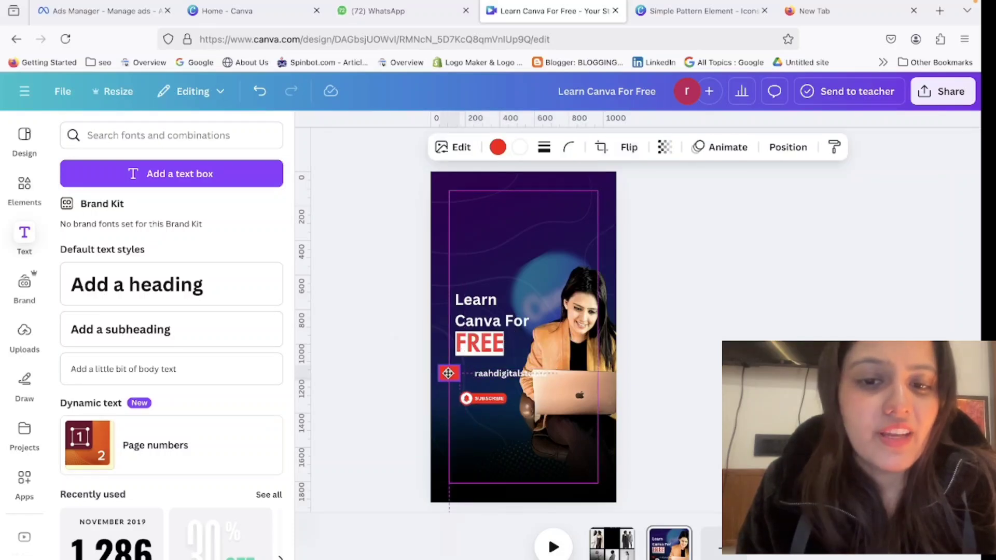
click(483, 373)
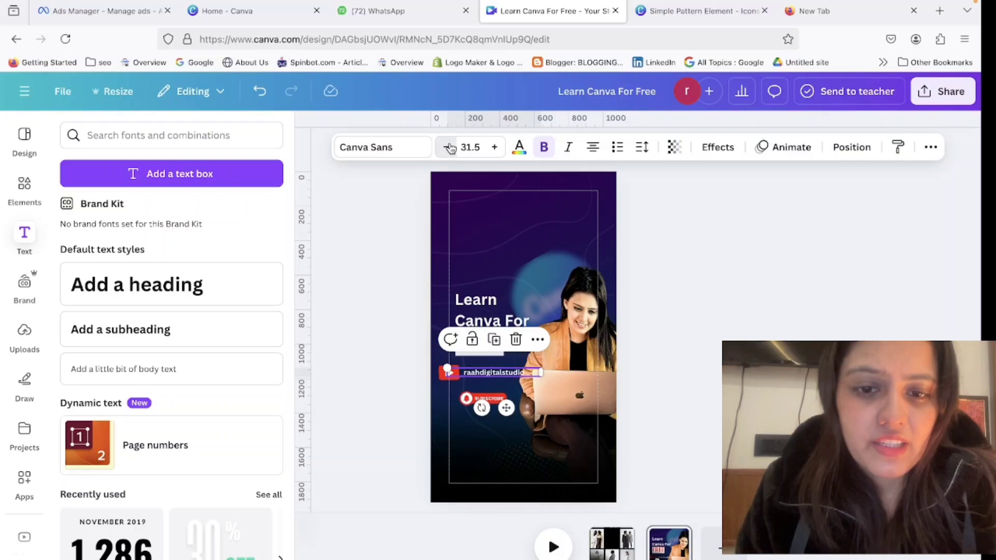
click(542, 435)
Step: Place the "raahdigitalstudio" text near the page's lower edge at about size 48.6, with the play icon in front of it
drag(494, 379, 401, 433)
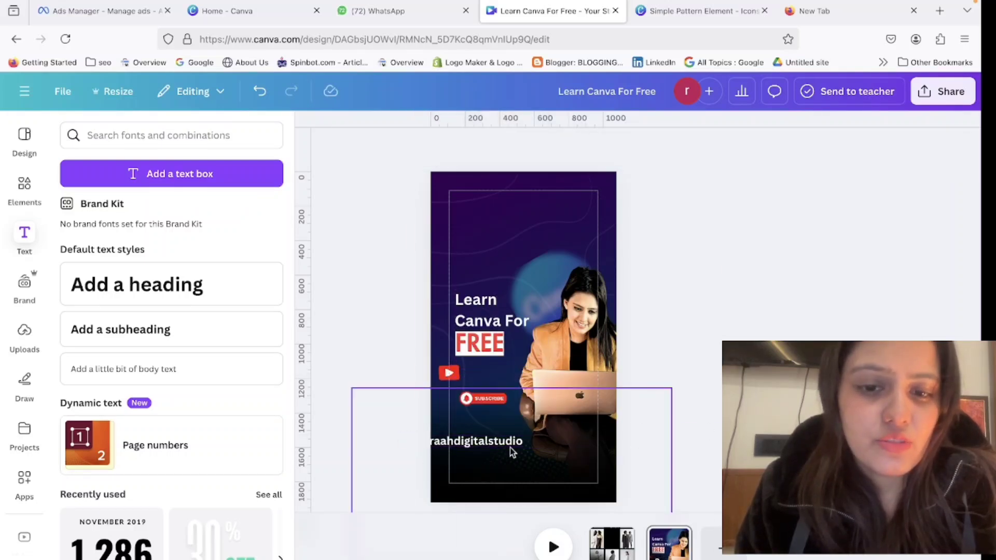
drag(505, 447, 511, 441)
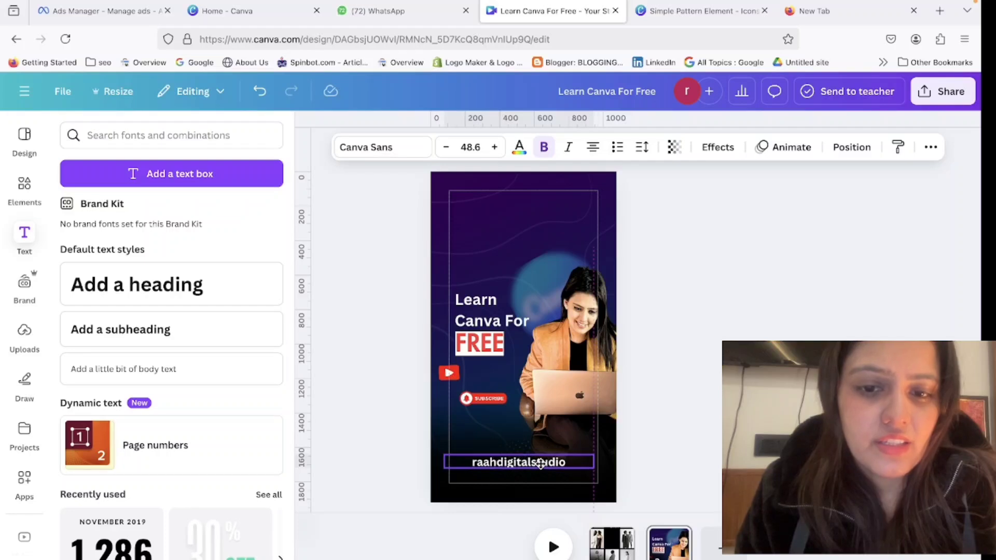
drag(449, 373, 452, 462)
Step: Place the SUBSCRIBE graphic enlarged below the "raahdigitalstudio" text and line the play icon up directly before that text
drag(486, 397, 546, 462)
click(641, 469)
click(684, 455)
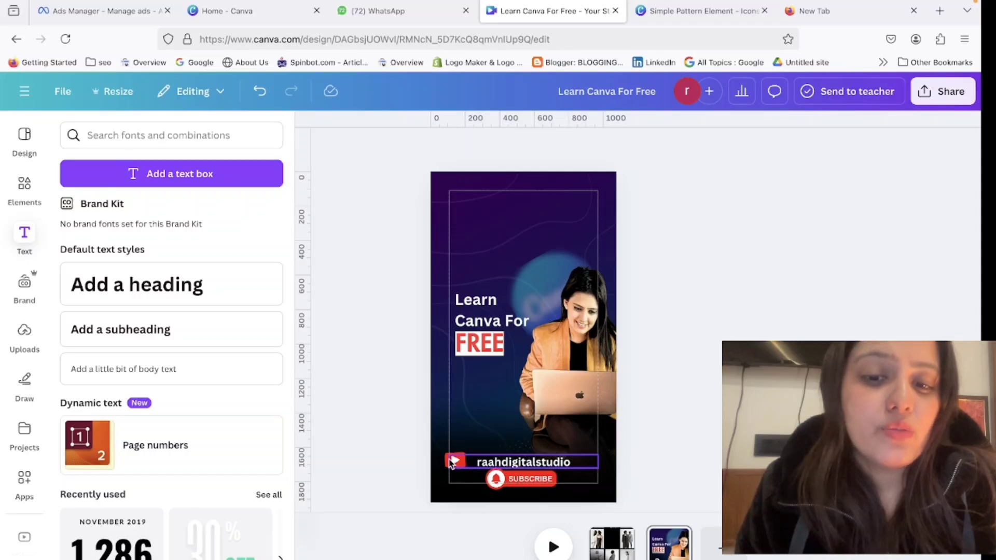
drag(451, 455, 461, 456)
click(649, 367)
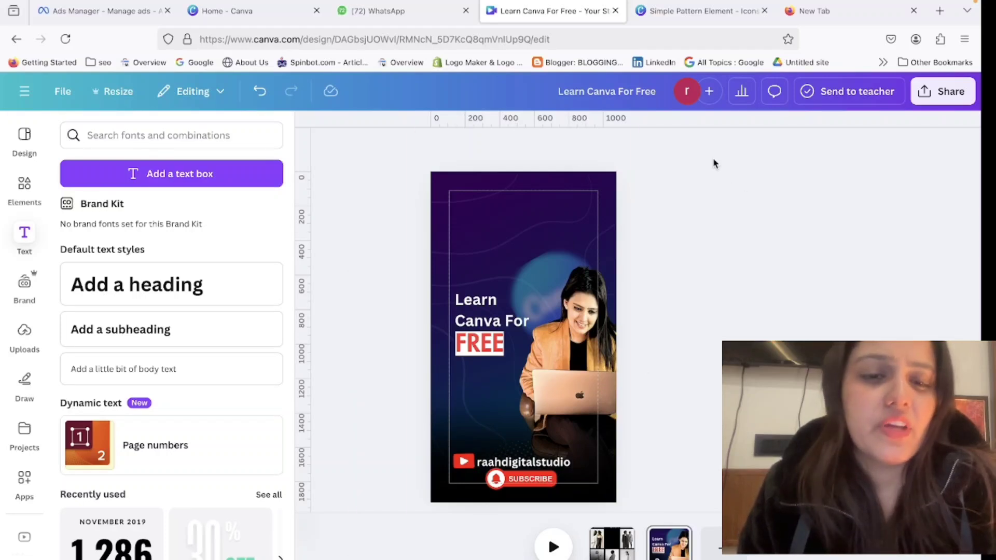
Step: Switch to a new browser tab and open the YouTube home page
click(830, 10)
click(613, 300)
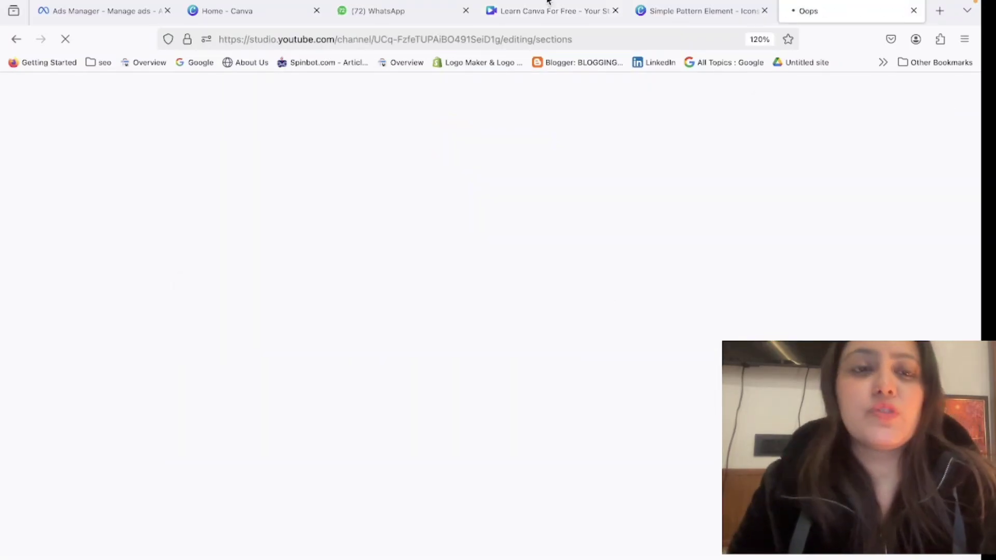
click(939, 10)
click(397, 209)
text(yo)
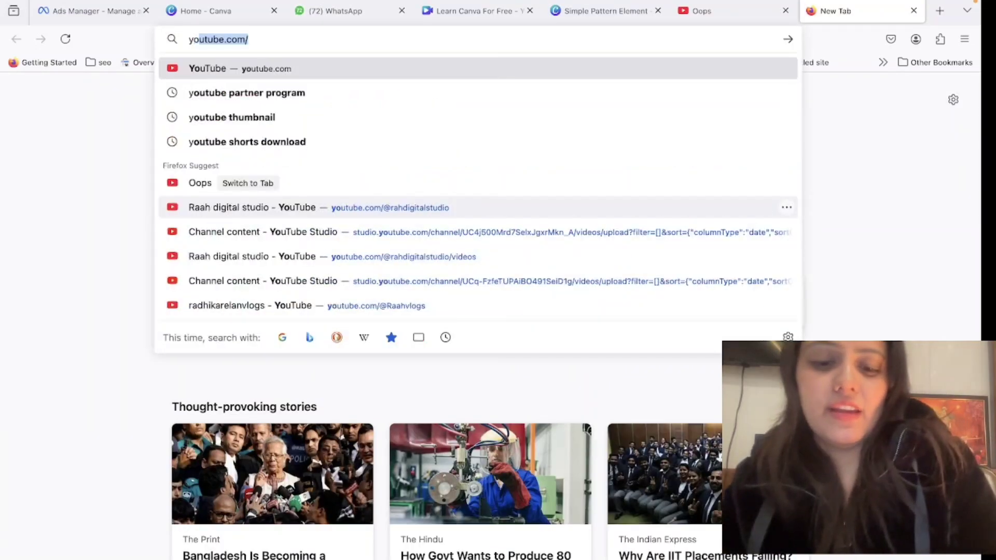
text(utube)
key(Return)
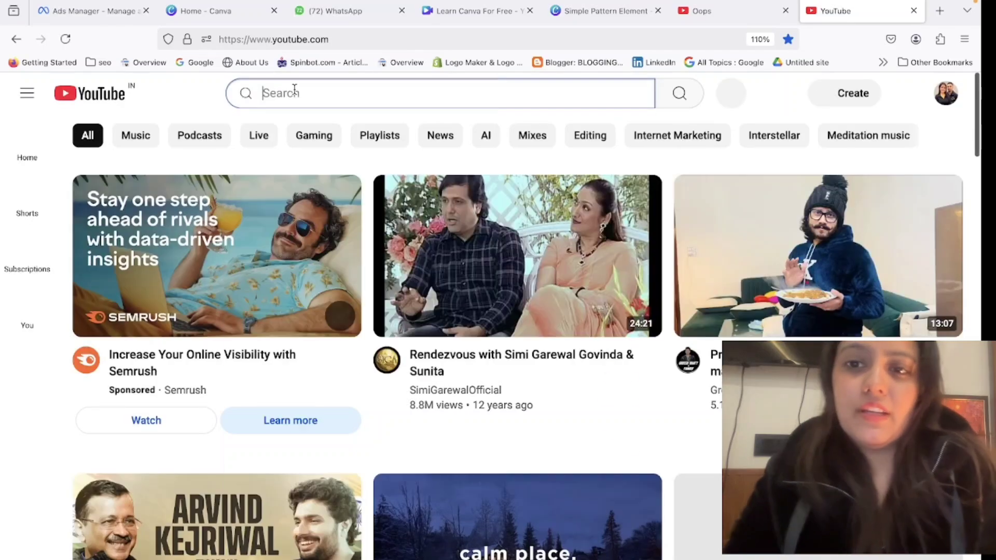
Step: Search YouTube for "raah digital studio" and open the Raah digital studio channel page
click(294, 92)
text(raah di)
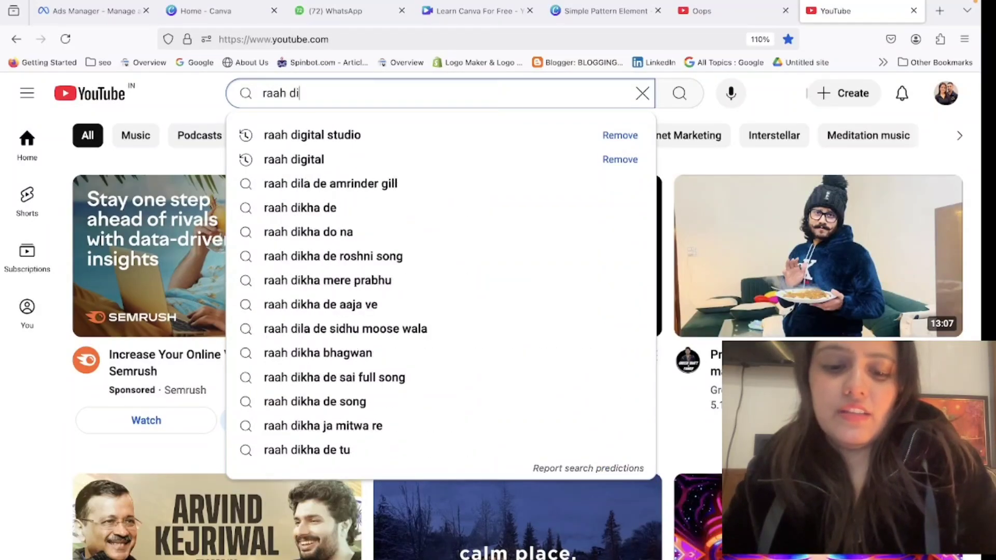
text(gital studio)
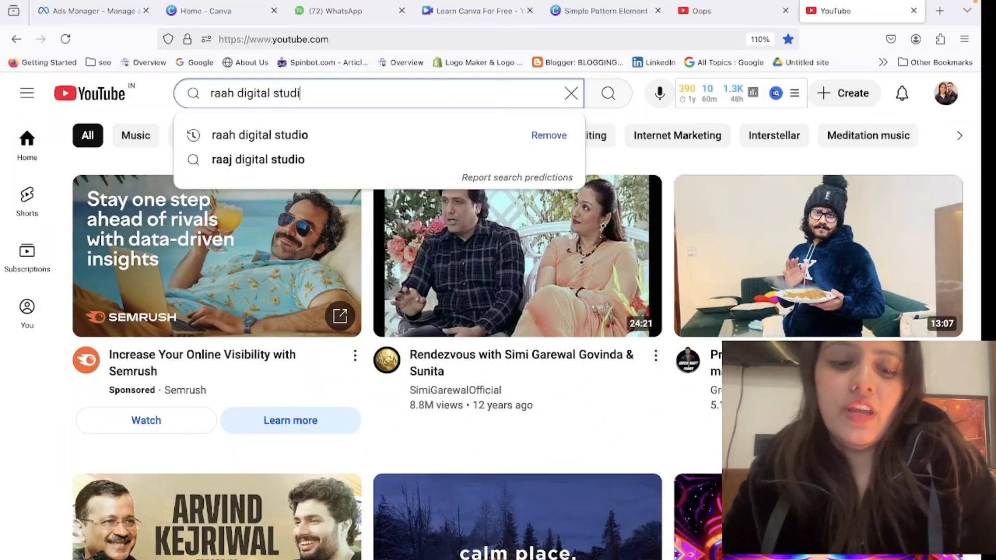
key(Return)
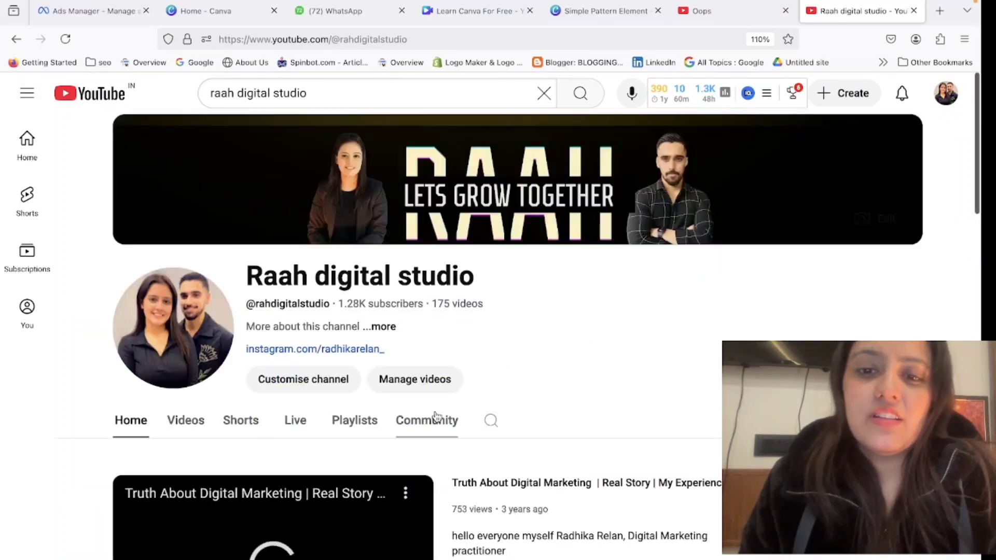
scroll(285, 358, down, 5)
click(275, 306)
click(185, 154)
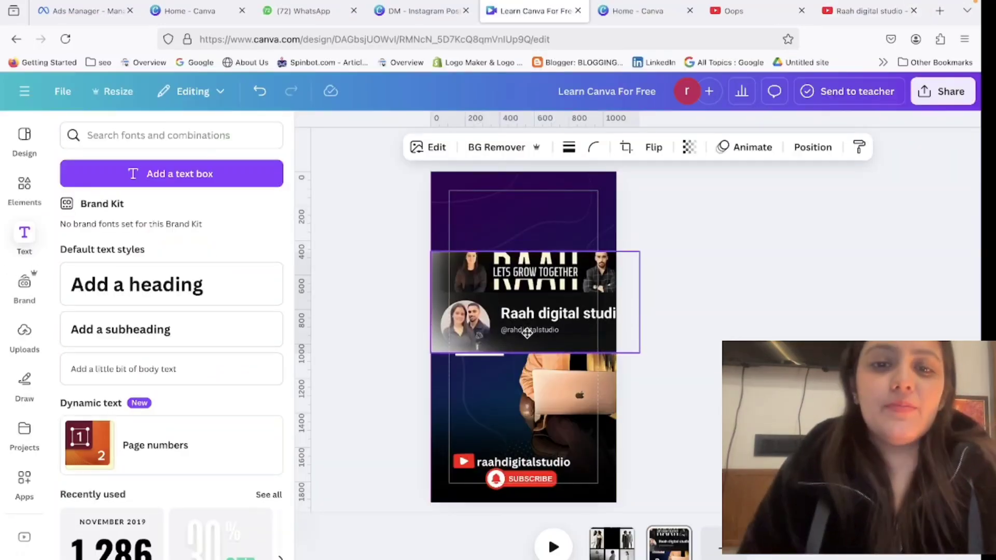
Step: Move the channel-page screenshot to the top of the story page and set its transparency to 23
drag(521, 330, 521, 249)
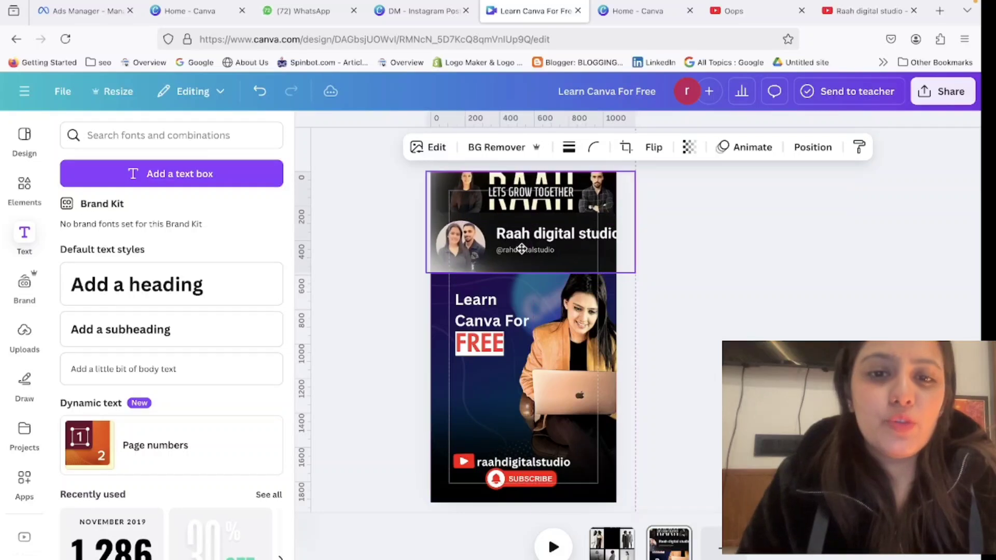
click(690, 147)
drag(707, 203, 646, 203)
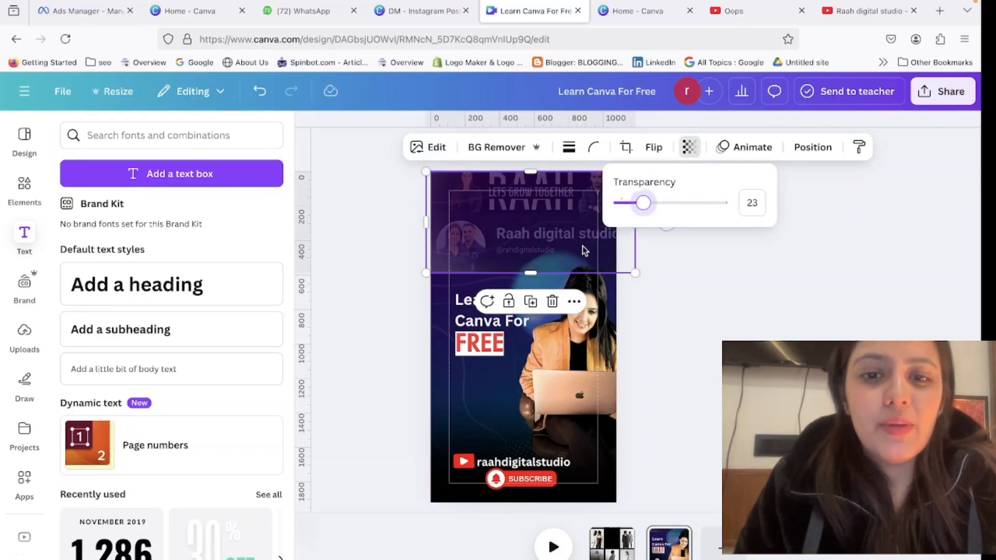
Step: Stretch the faded channel-page screenshot slightly taller from its lower edge and send it backward in the layer order
drag(534, 272, 539, 280)
click(812, 148)
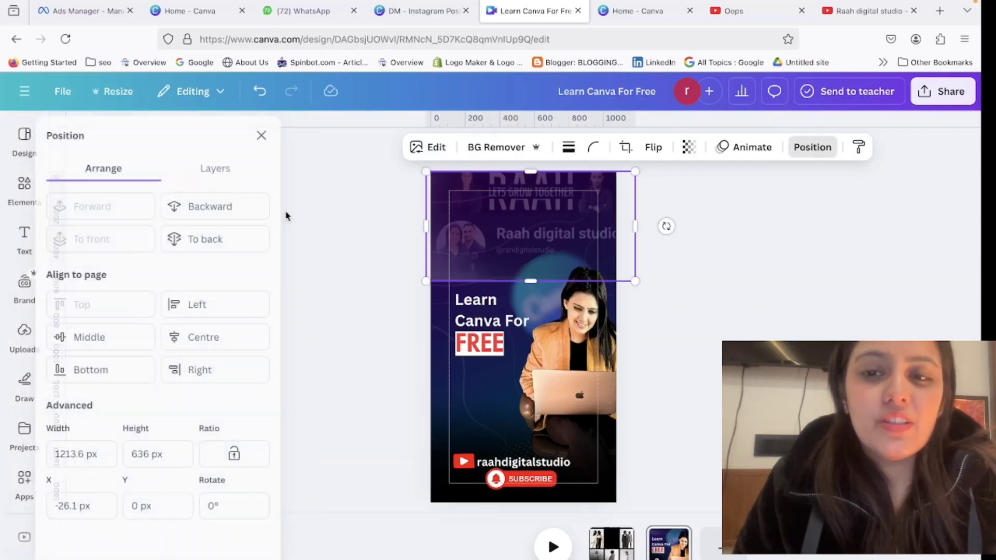
click(244, 217)
click(678, 389)
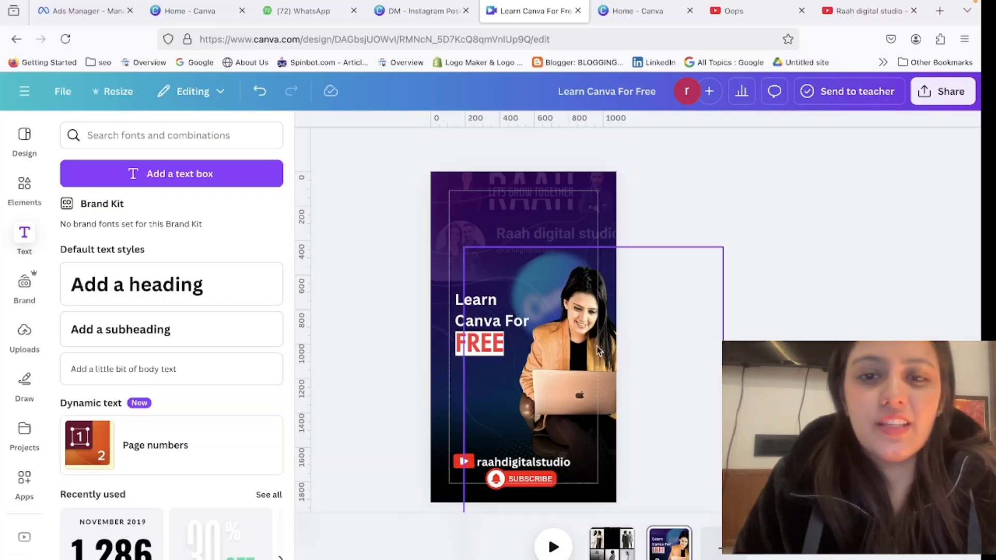
Step: Select the channel-page screenshot from the page's layers, scale it down slightly and fit its channel name within the page width
click(549, 177)
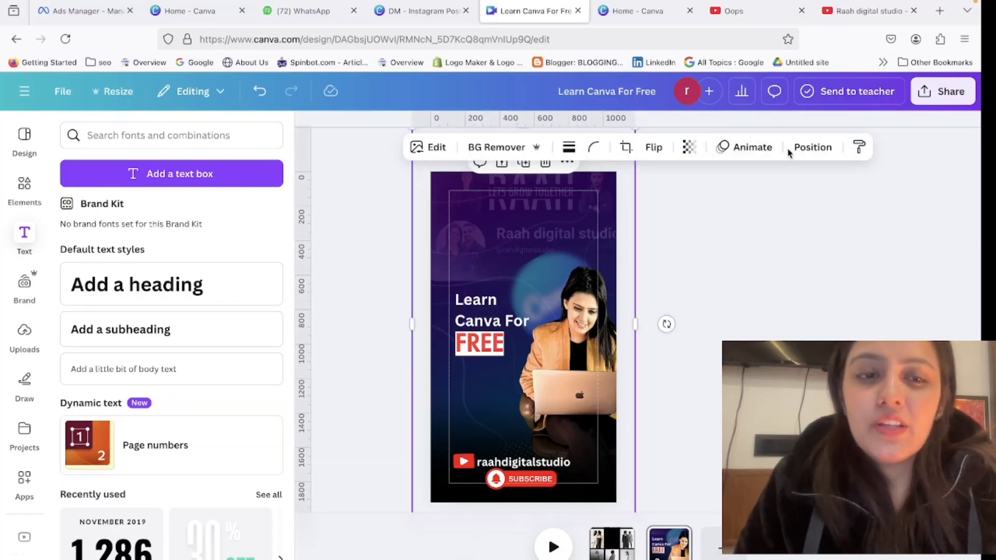
click(812, 147)
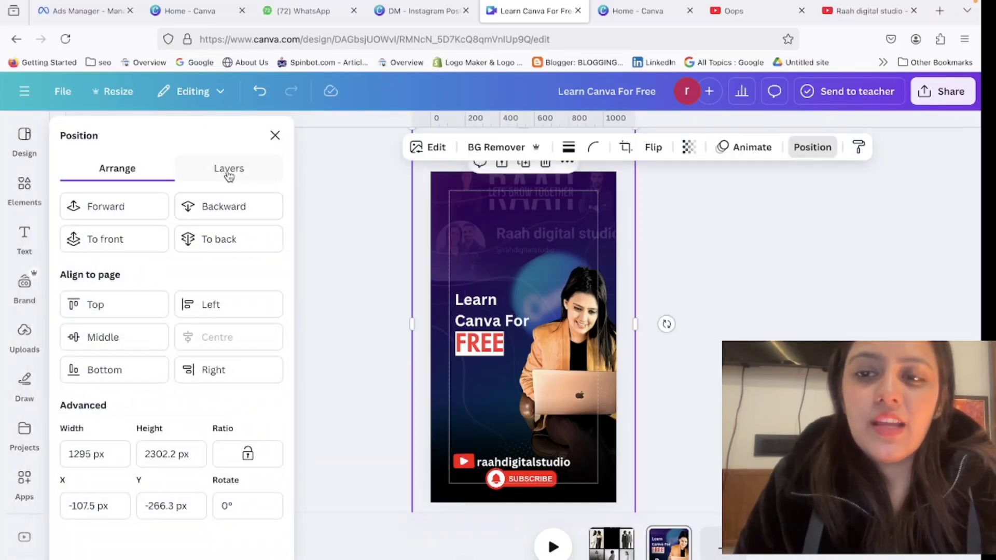
click(228, 171)
scroll(211, 345, down, 5)
click(196, 441)
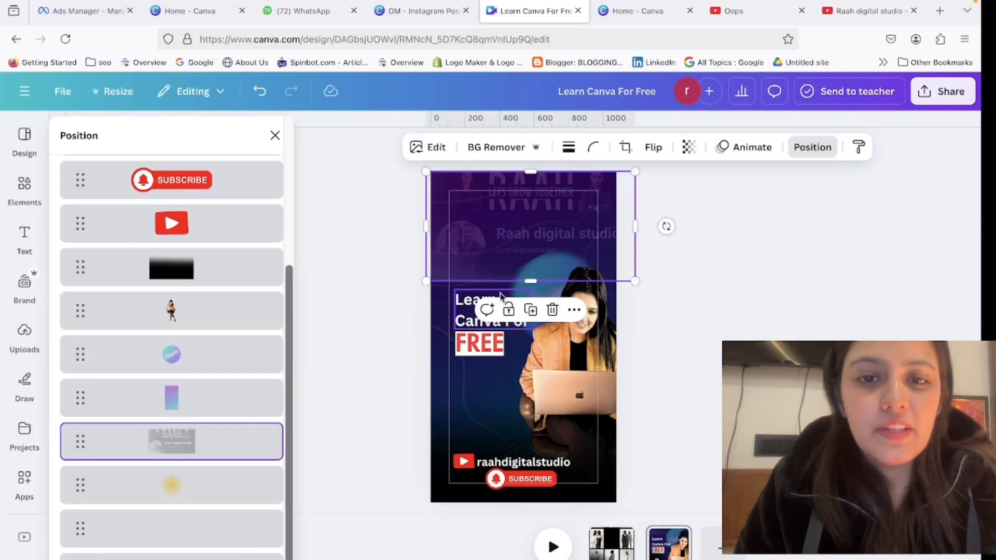
mouse_move(557, 202)
mouse_down()
mouse_move(561, 426)
mouse_move(557, 192)
mouse_up()
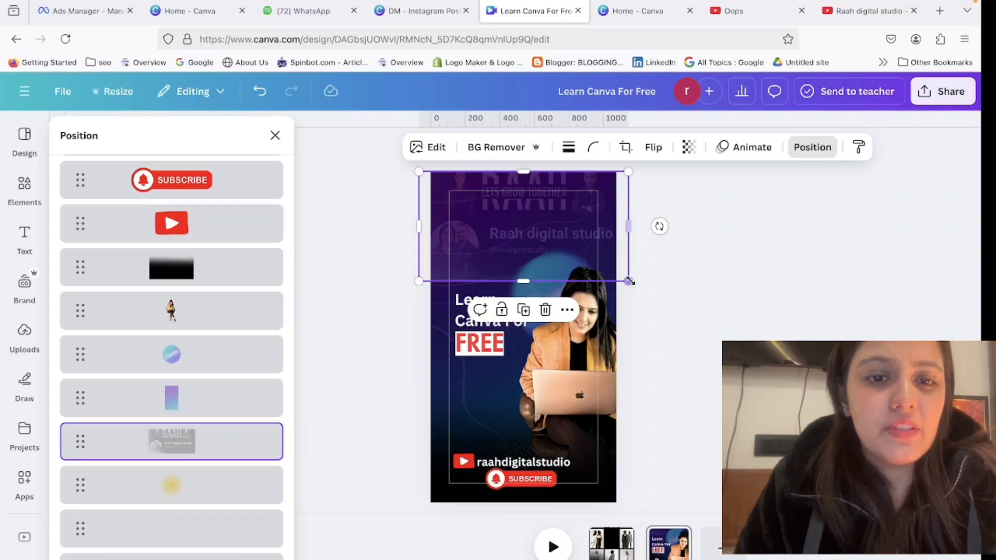
drag(628, 281, 613, 261)
click(738, 274)
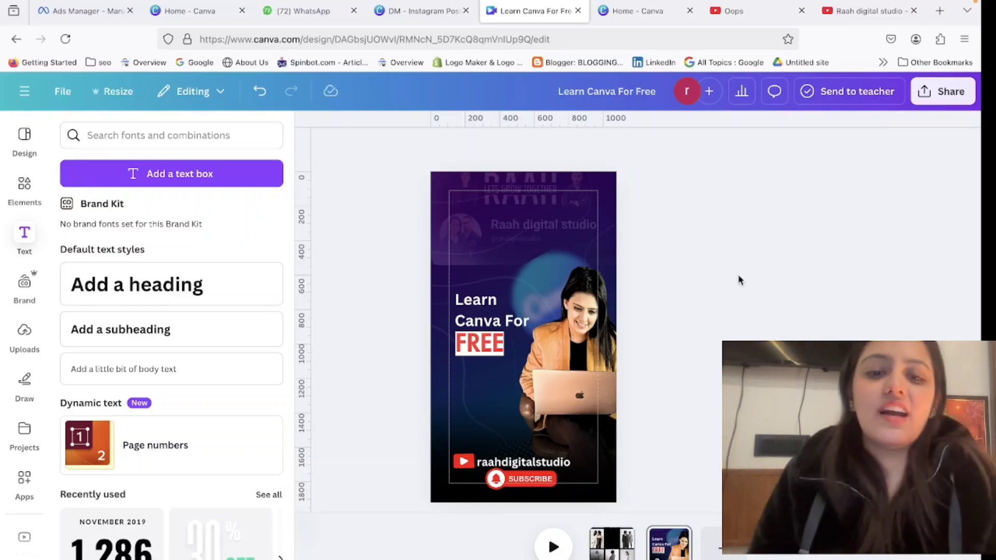
Step: Nudge the "raahdigitalstudio" text slightly away from the play icon to widen the gap between them
click(551, 464)
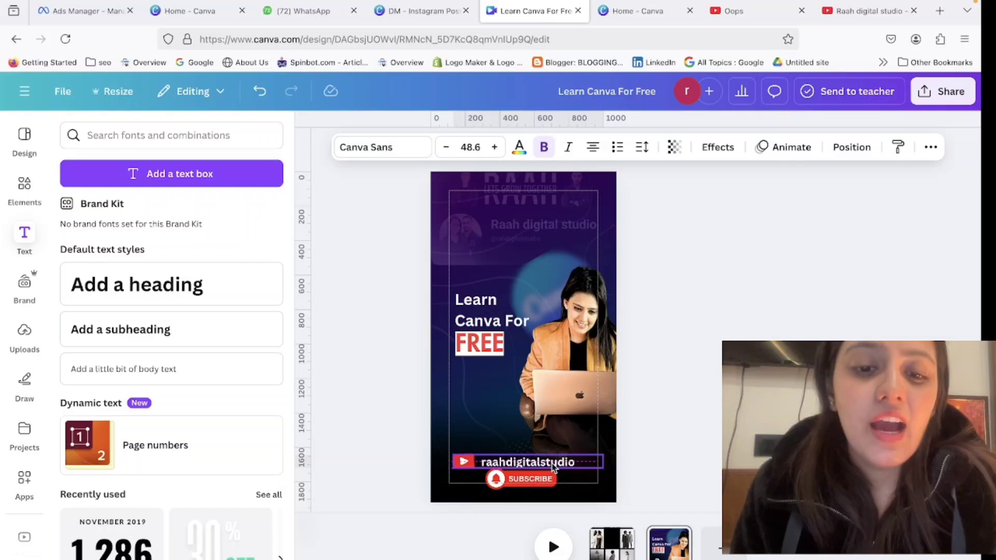
click(700, 420)
click(464, 463)
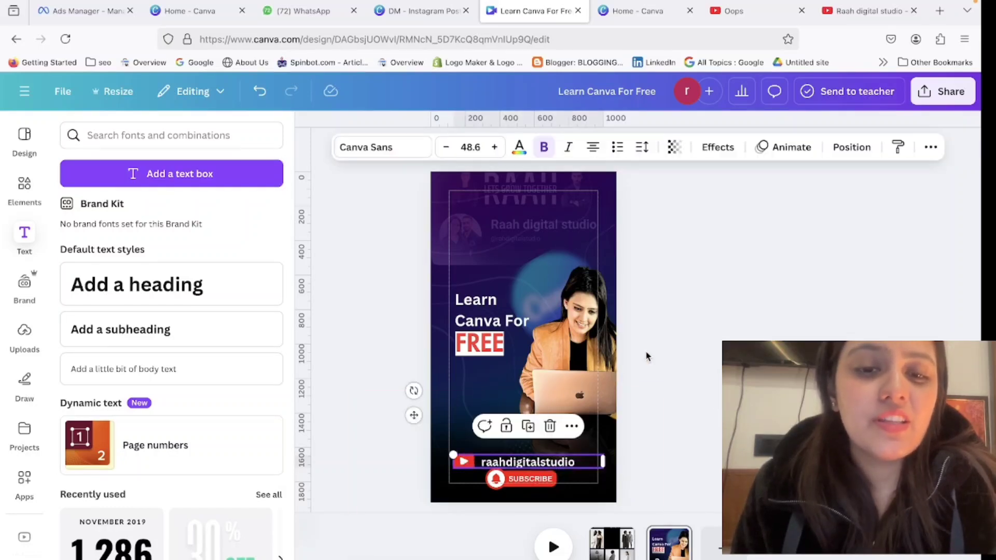
click(647, 352)
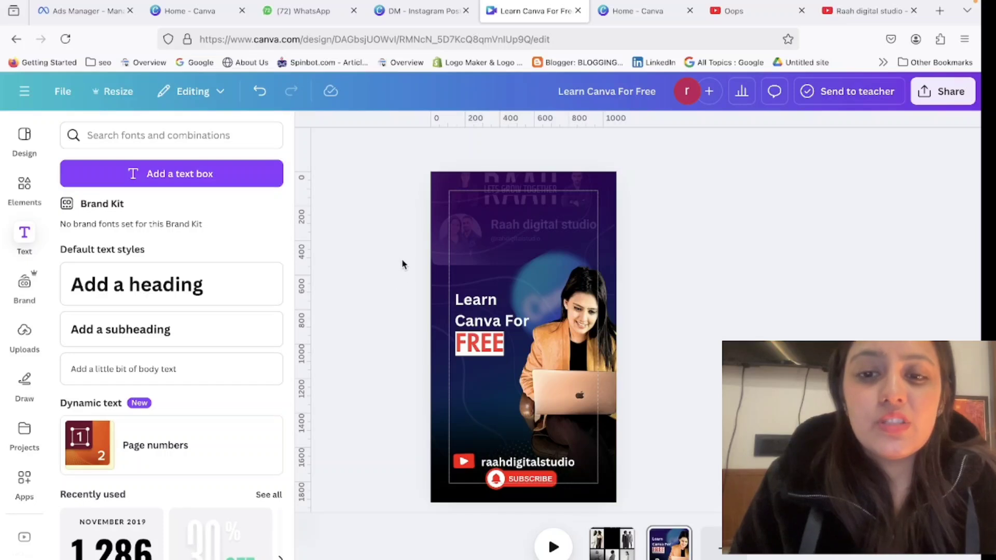
drag(541, 250, 642, 426)
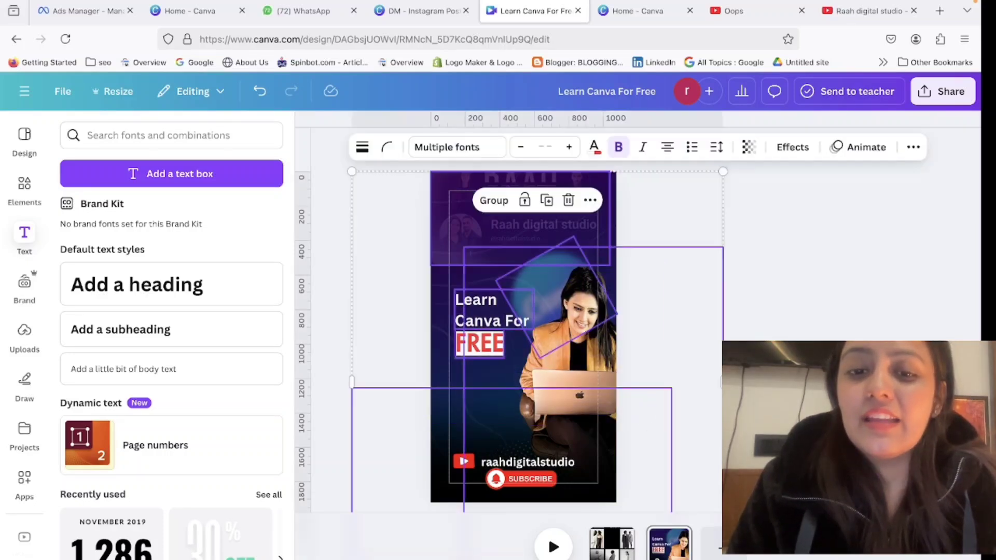
click(643, 426)
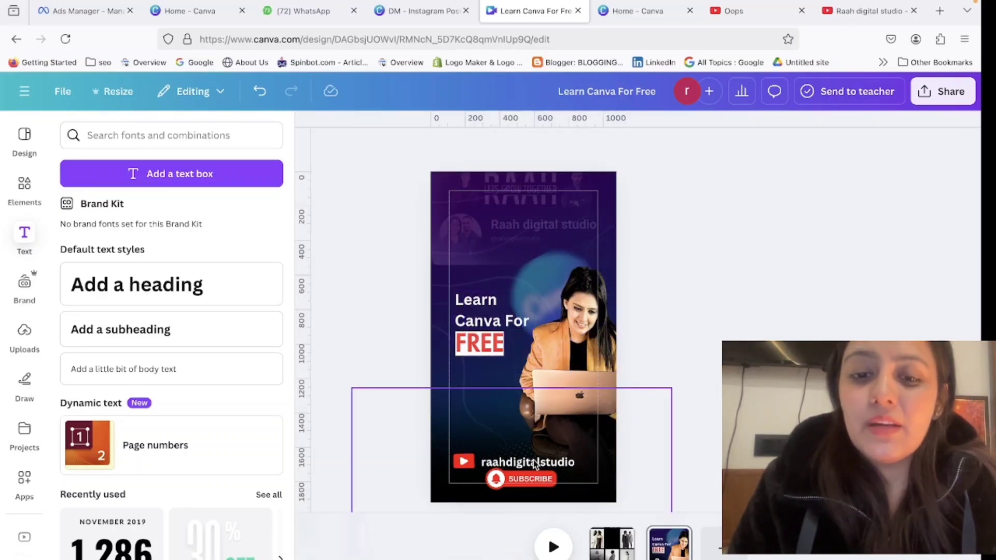
Step: Hide the rulers and guides on the design and show them again
click(63, 91)
mouse_move(134, 253)
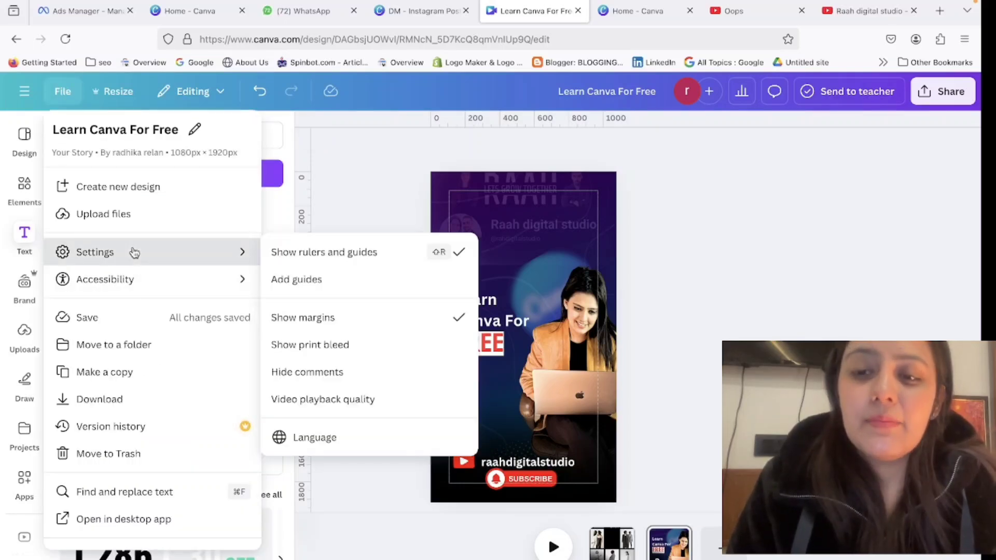
click(292, 256)
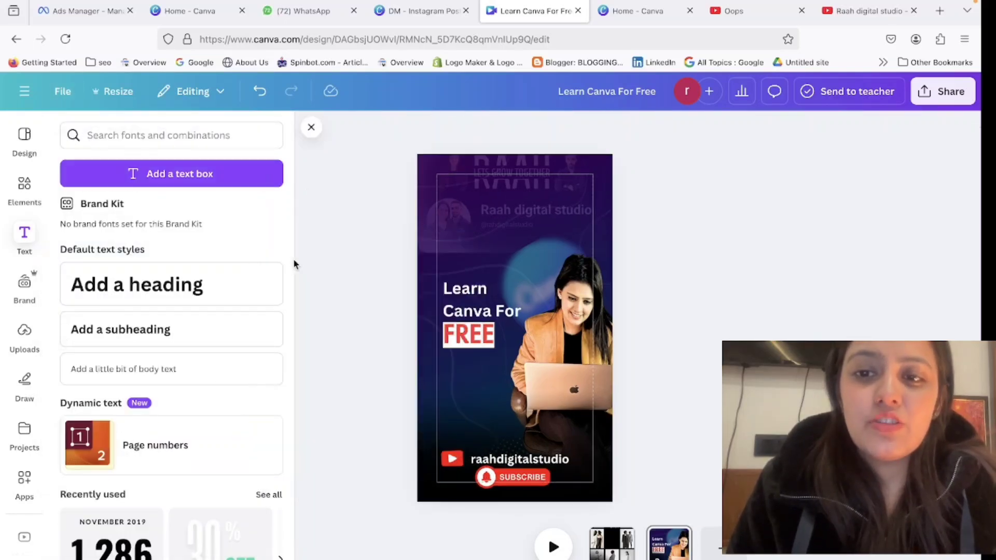
click(63, 91)
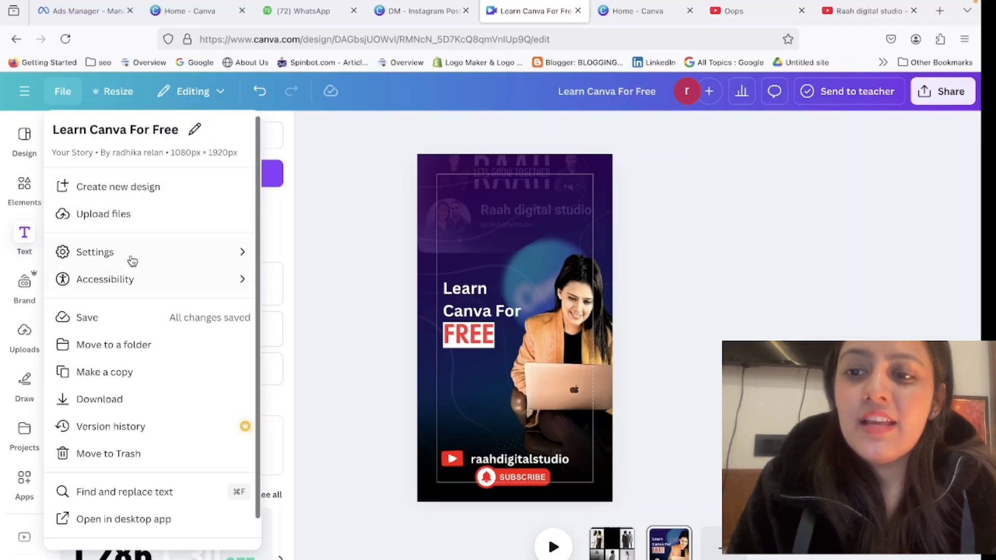
mouse_move(144, 261)
click(323, 254)
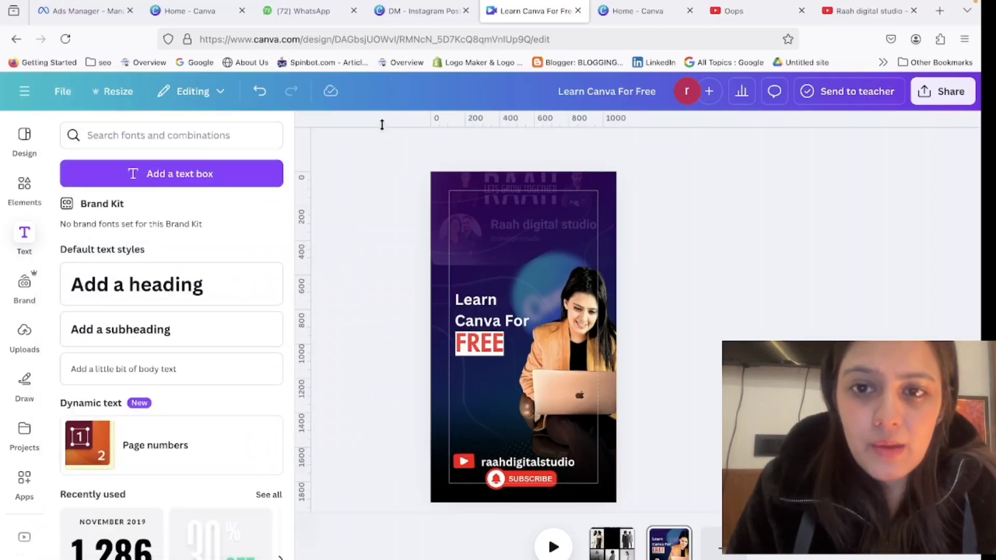
Step: Add two horizontal guides across the story page, at about 430 px and about 1550 px on the vertical ruler
drag(381, 124, 381, 242)
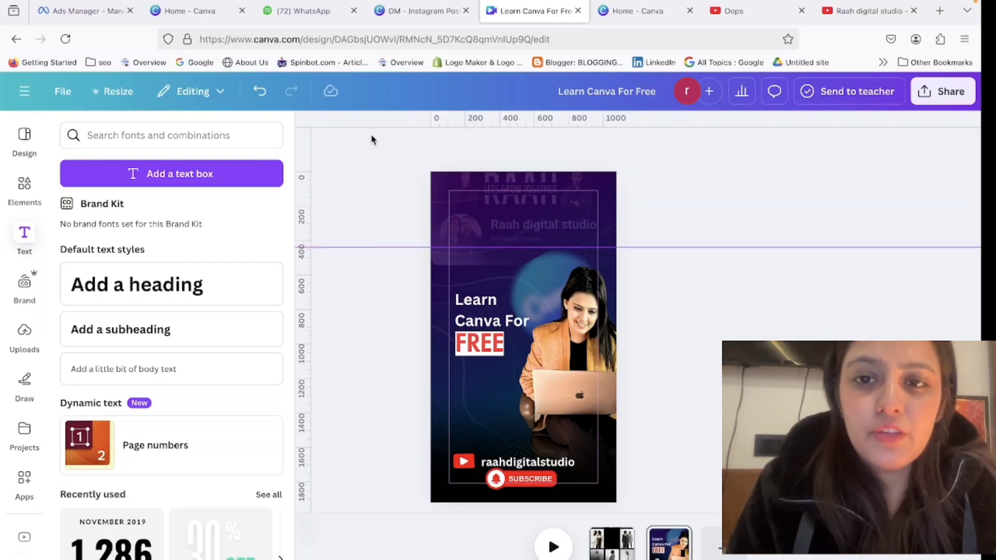
drag(369, 123, 328, 437)
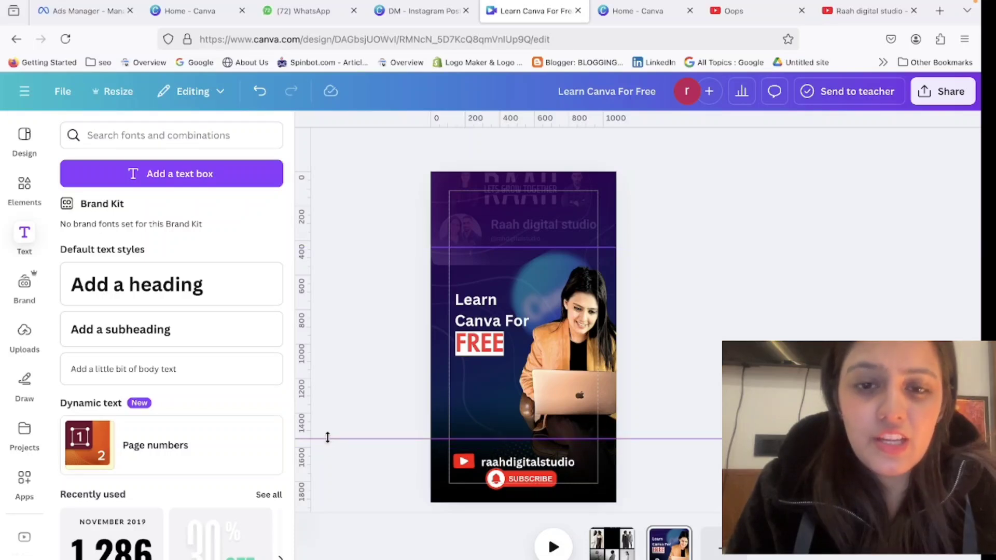
drag(467, 247, 467, 250)
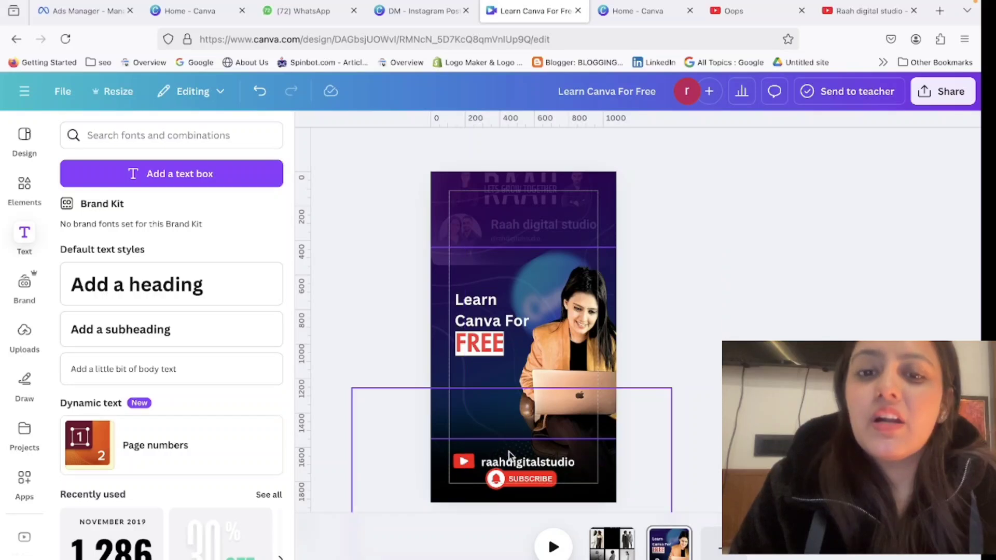
Step: Enlarge the "Learn Canva For" heading to size 84.4 near the page's left edge and place "FREE" directly beneath it
click(528, 306)
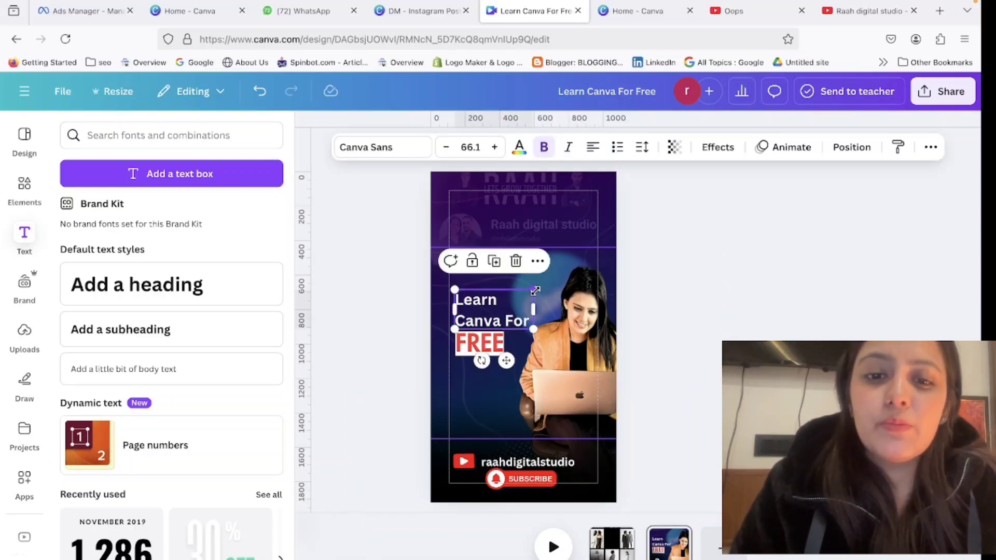
drag(535, 291, 553, 271)
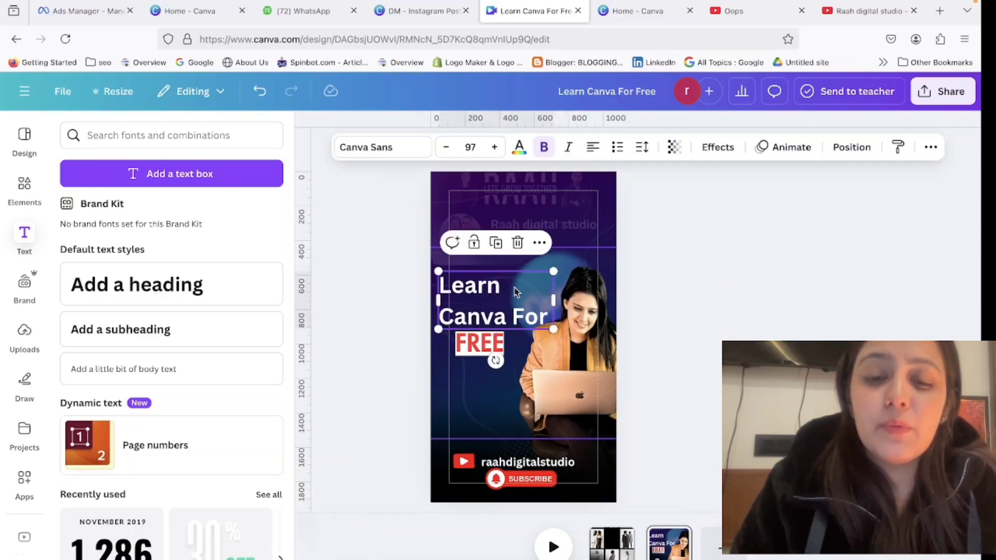
drag(546, 328, 502, 306)
click(484, 342)
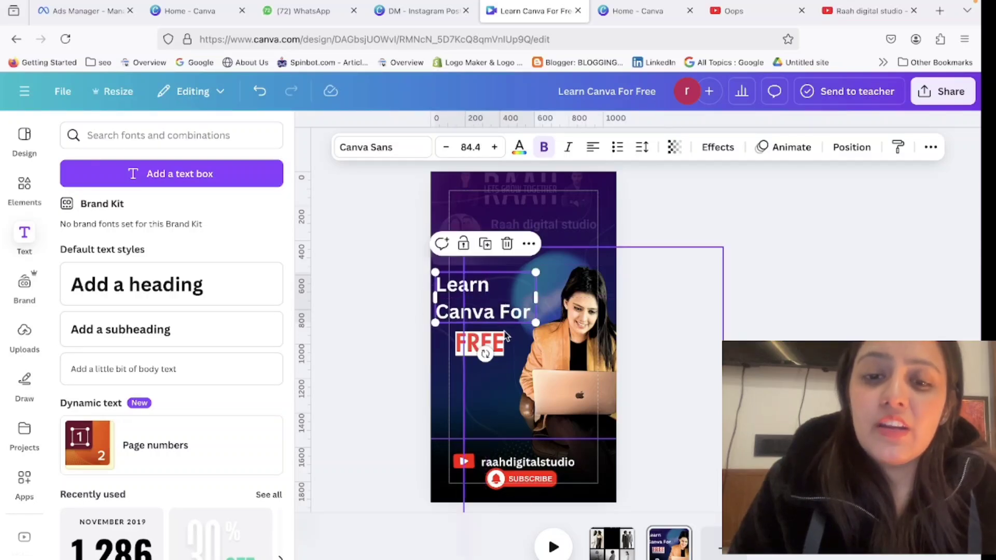
drag(484, 342, 470, 336)
Step: Shrink the "raahdigitalstudio" text to size 38.6 below "FREE" and line up the reduced play icon and SUBSCRIBE graphic underneath
drag(523, 460, 469, 370)
drag(401, 365, 468, 374)
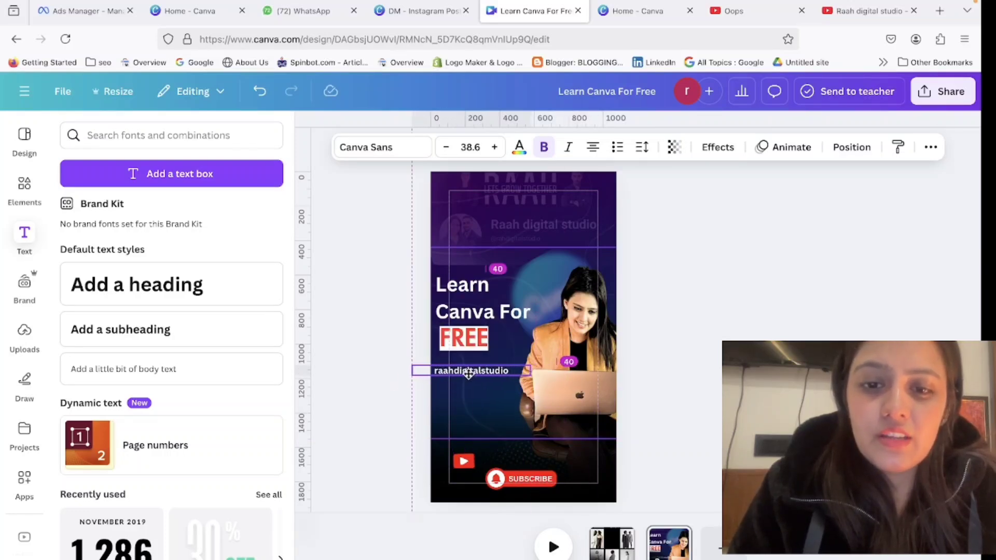
drag(464, 465, 446, 386)
drag(533, 478, 517, 402)
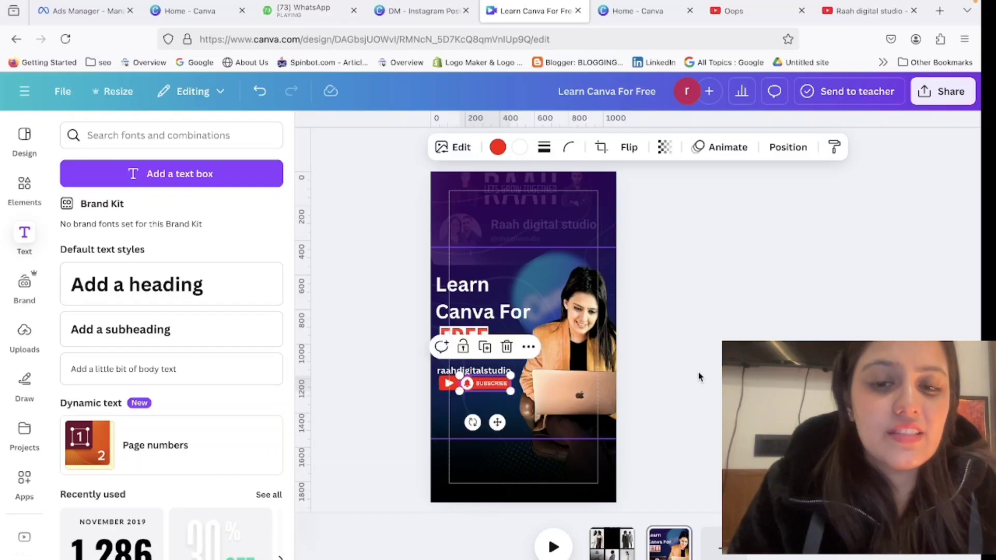
click(633, 384)
click(496, 371)
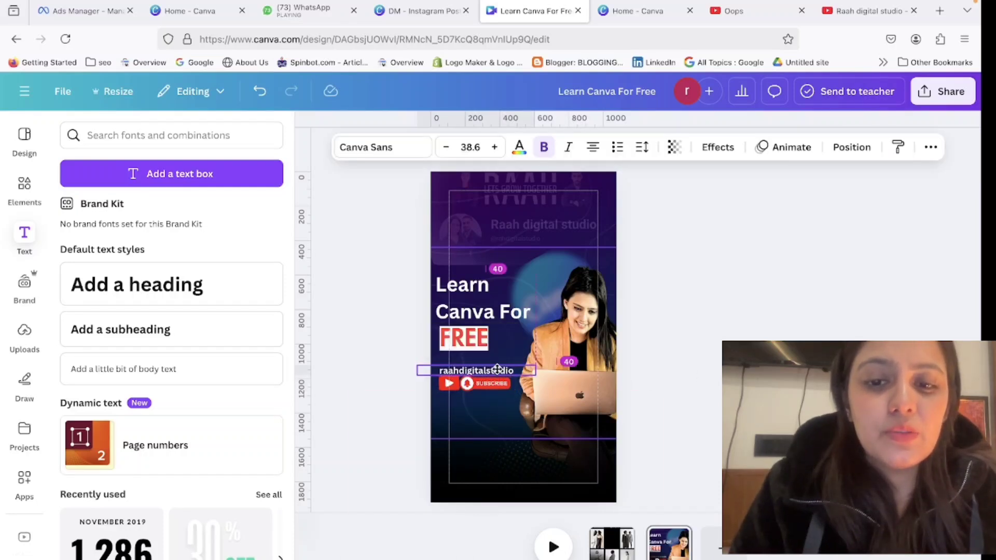
click(719, 291)
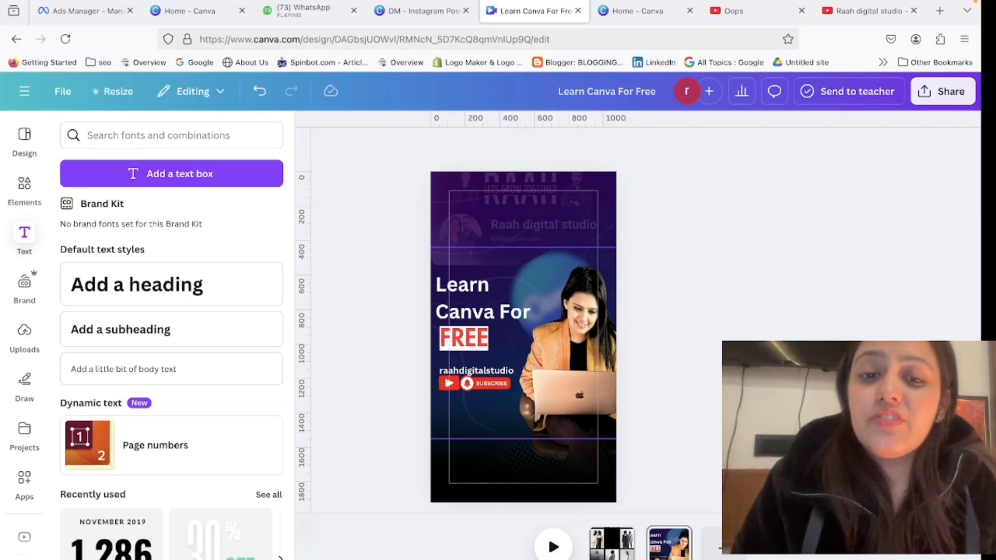
Step: Download only the "Learn Canva For Free" story page as a PNG at size 1
click(953, 93)
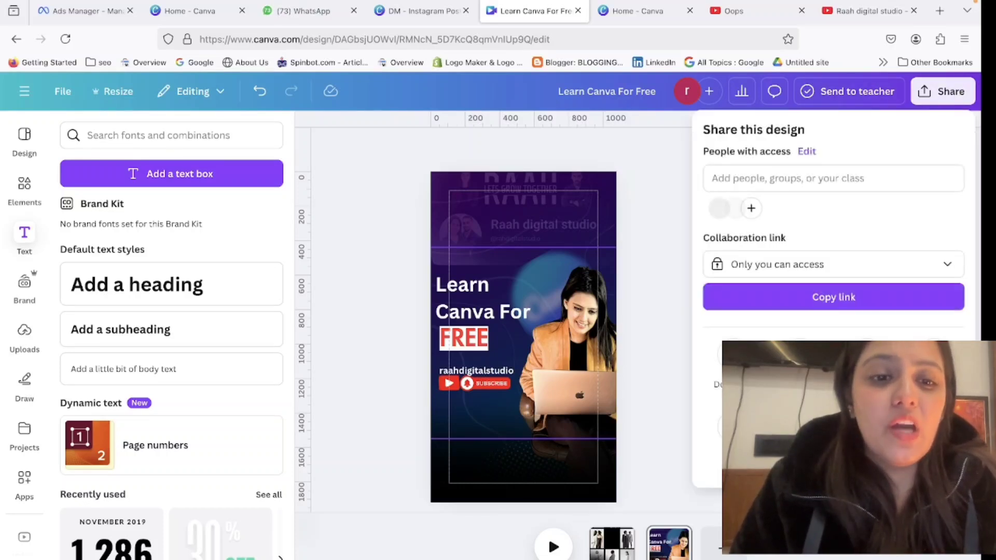
click(733, 354)
click(833, 376)
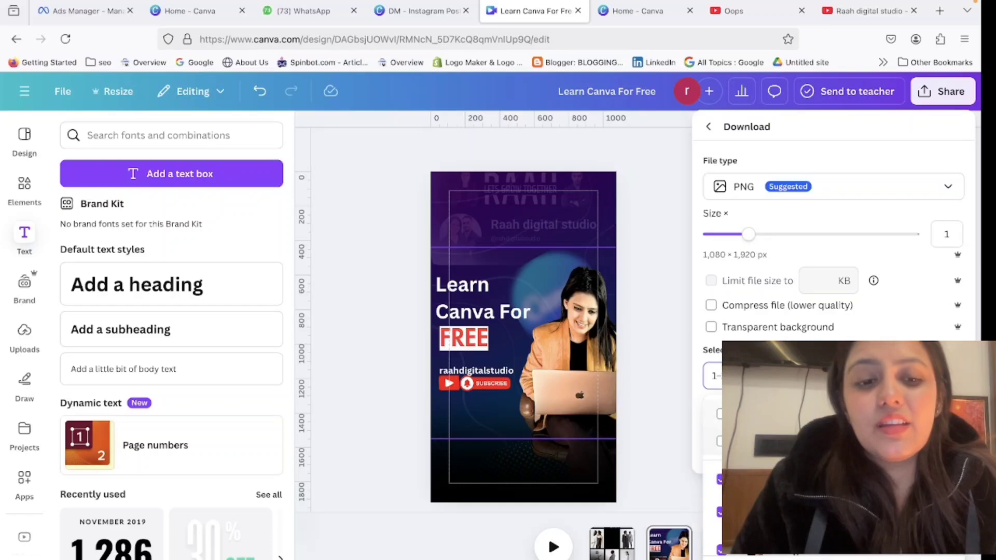
click(720, 479)
click(719, 512)
click(720, 550)
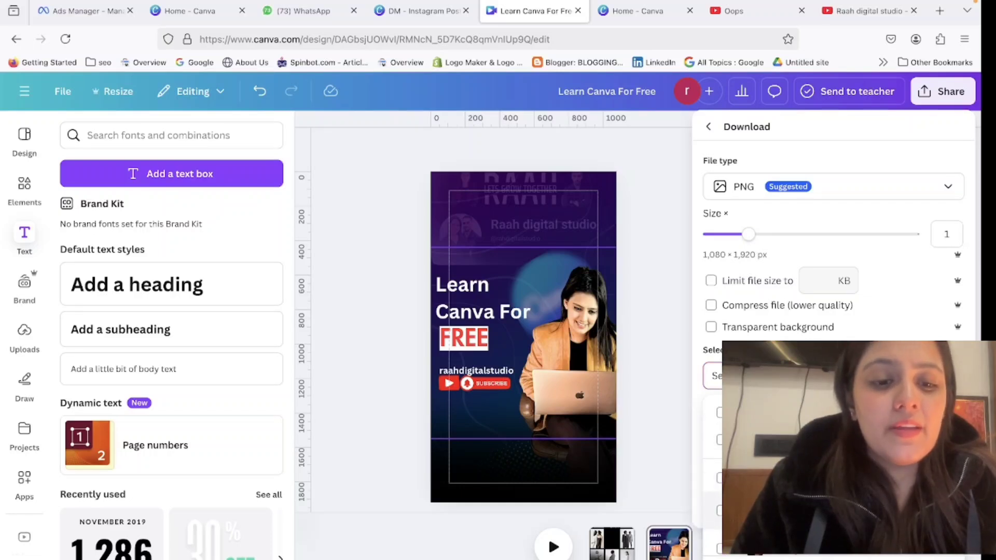
key(Escape)
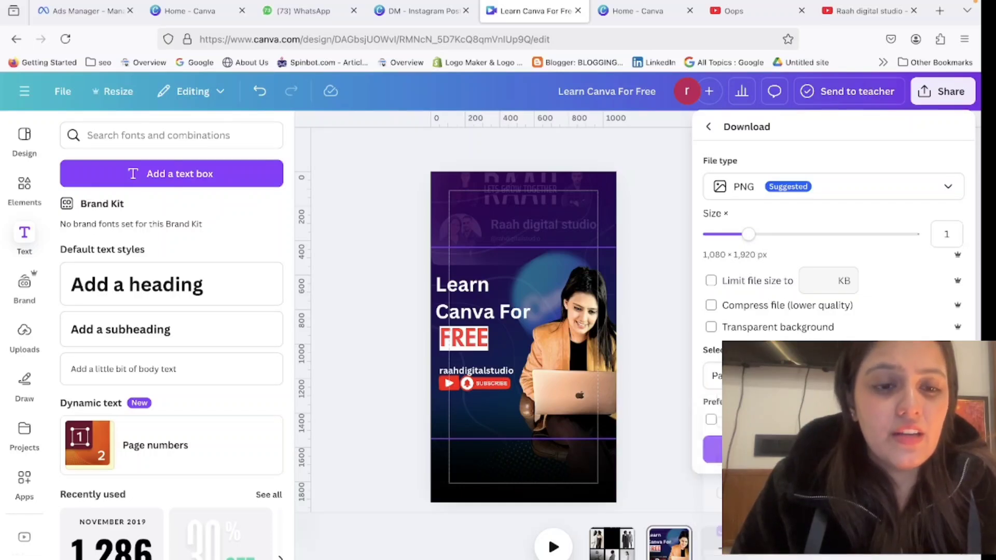
click(833, 449)
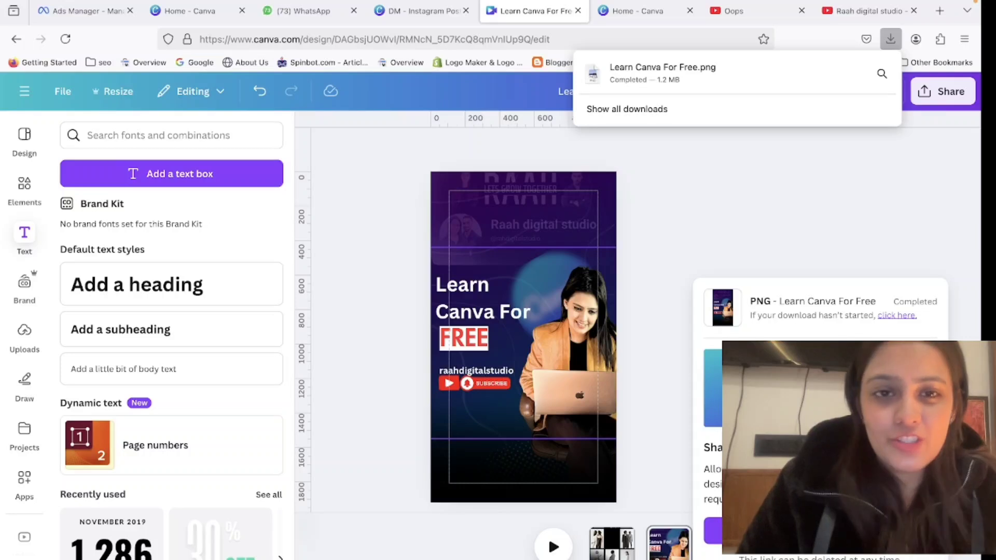
click(791, 280)
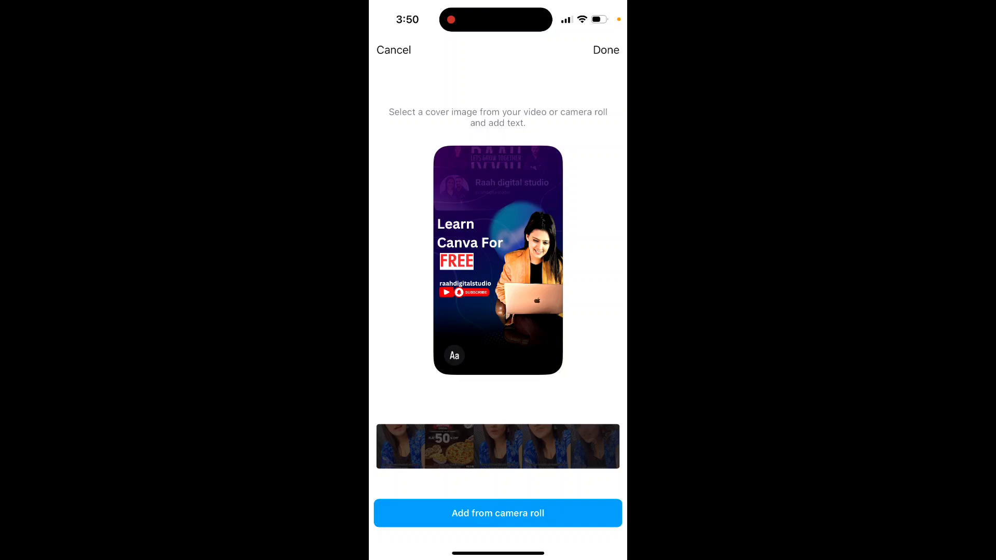
Step: In Instagram, confirm the "Learn Canva For FREE" image as the reel's cover and return to the profile
click(606, 50)
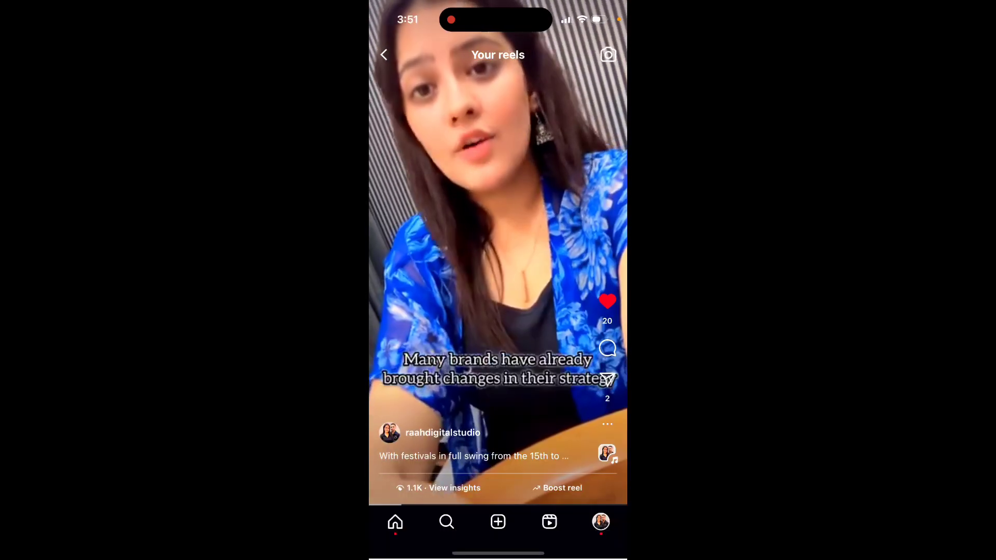
click(394, 522)
click(601, 521)
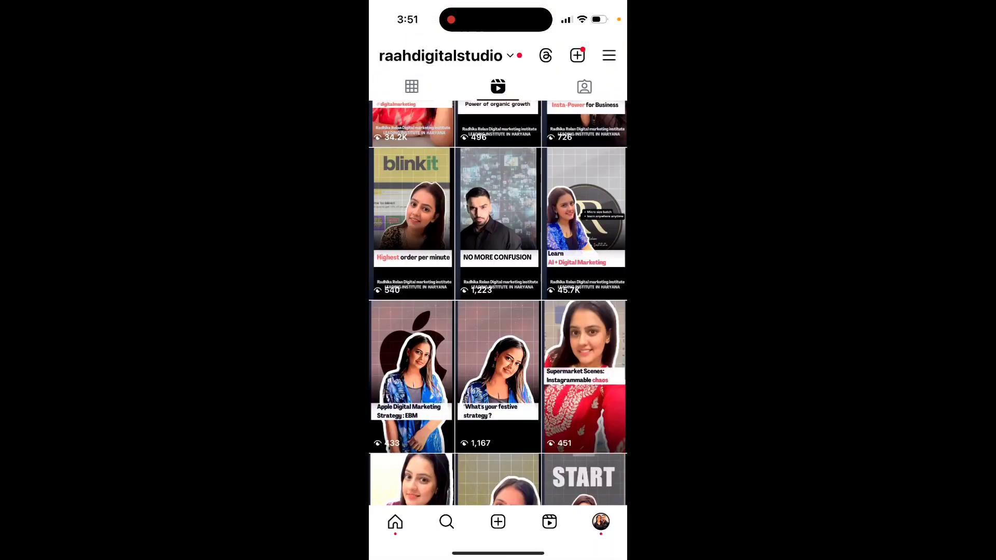
Step: Look through the profile's main post grid to compare how the cover images appear when cropped
click(412, 86)
scroll(497, 301, up, 2)
scroll(498, 301, down, 5)
scroll(497, 301, down, 6)
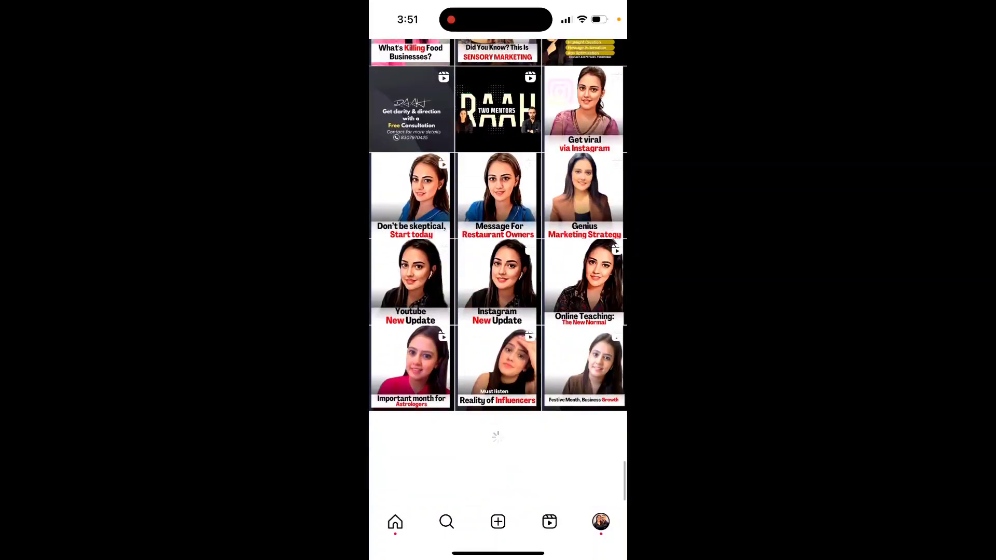
scroll(498, 301, down, 6)
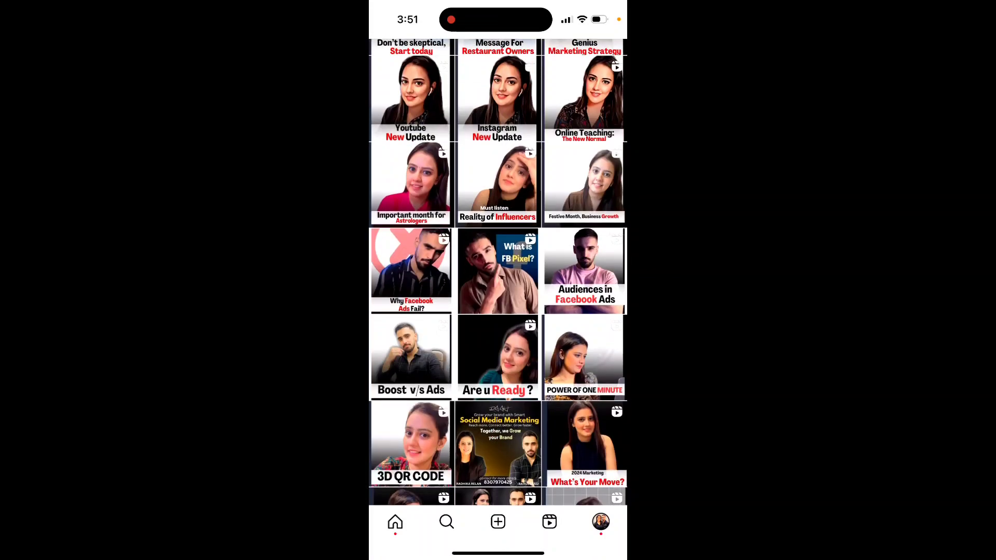
scroll(497, 301, down, 8)
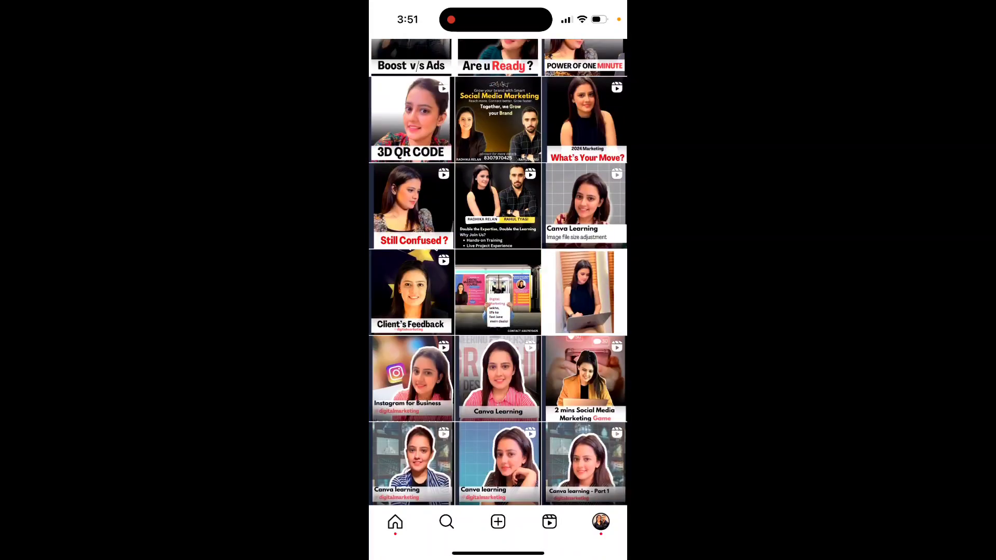
scroll(497, 301, up, 20)
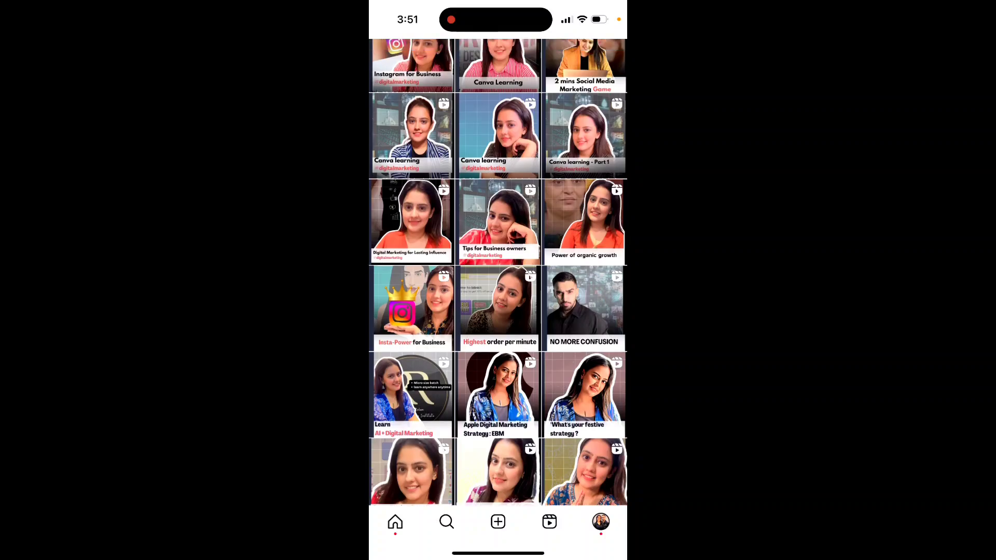
scroll(497, 300, down, 4)
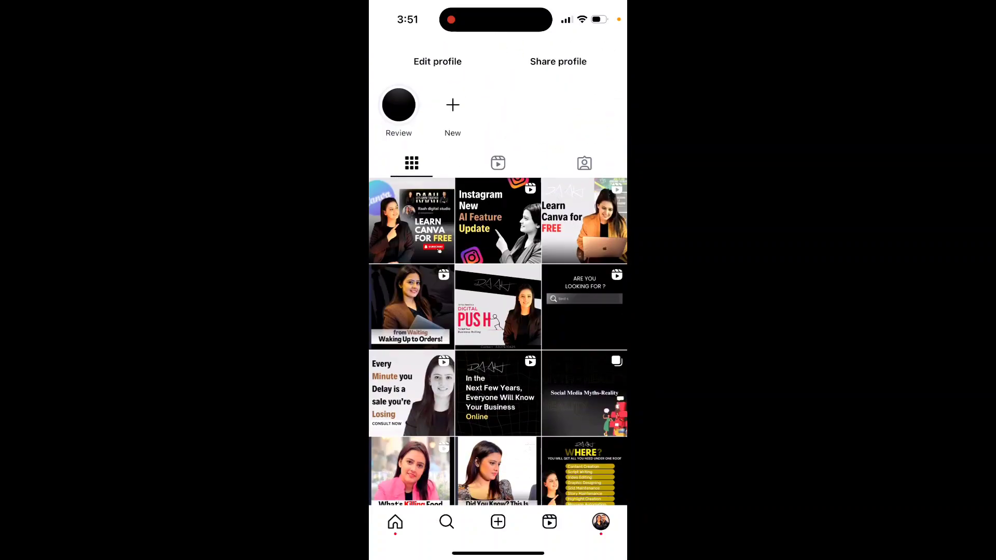